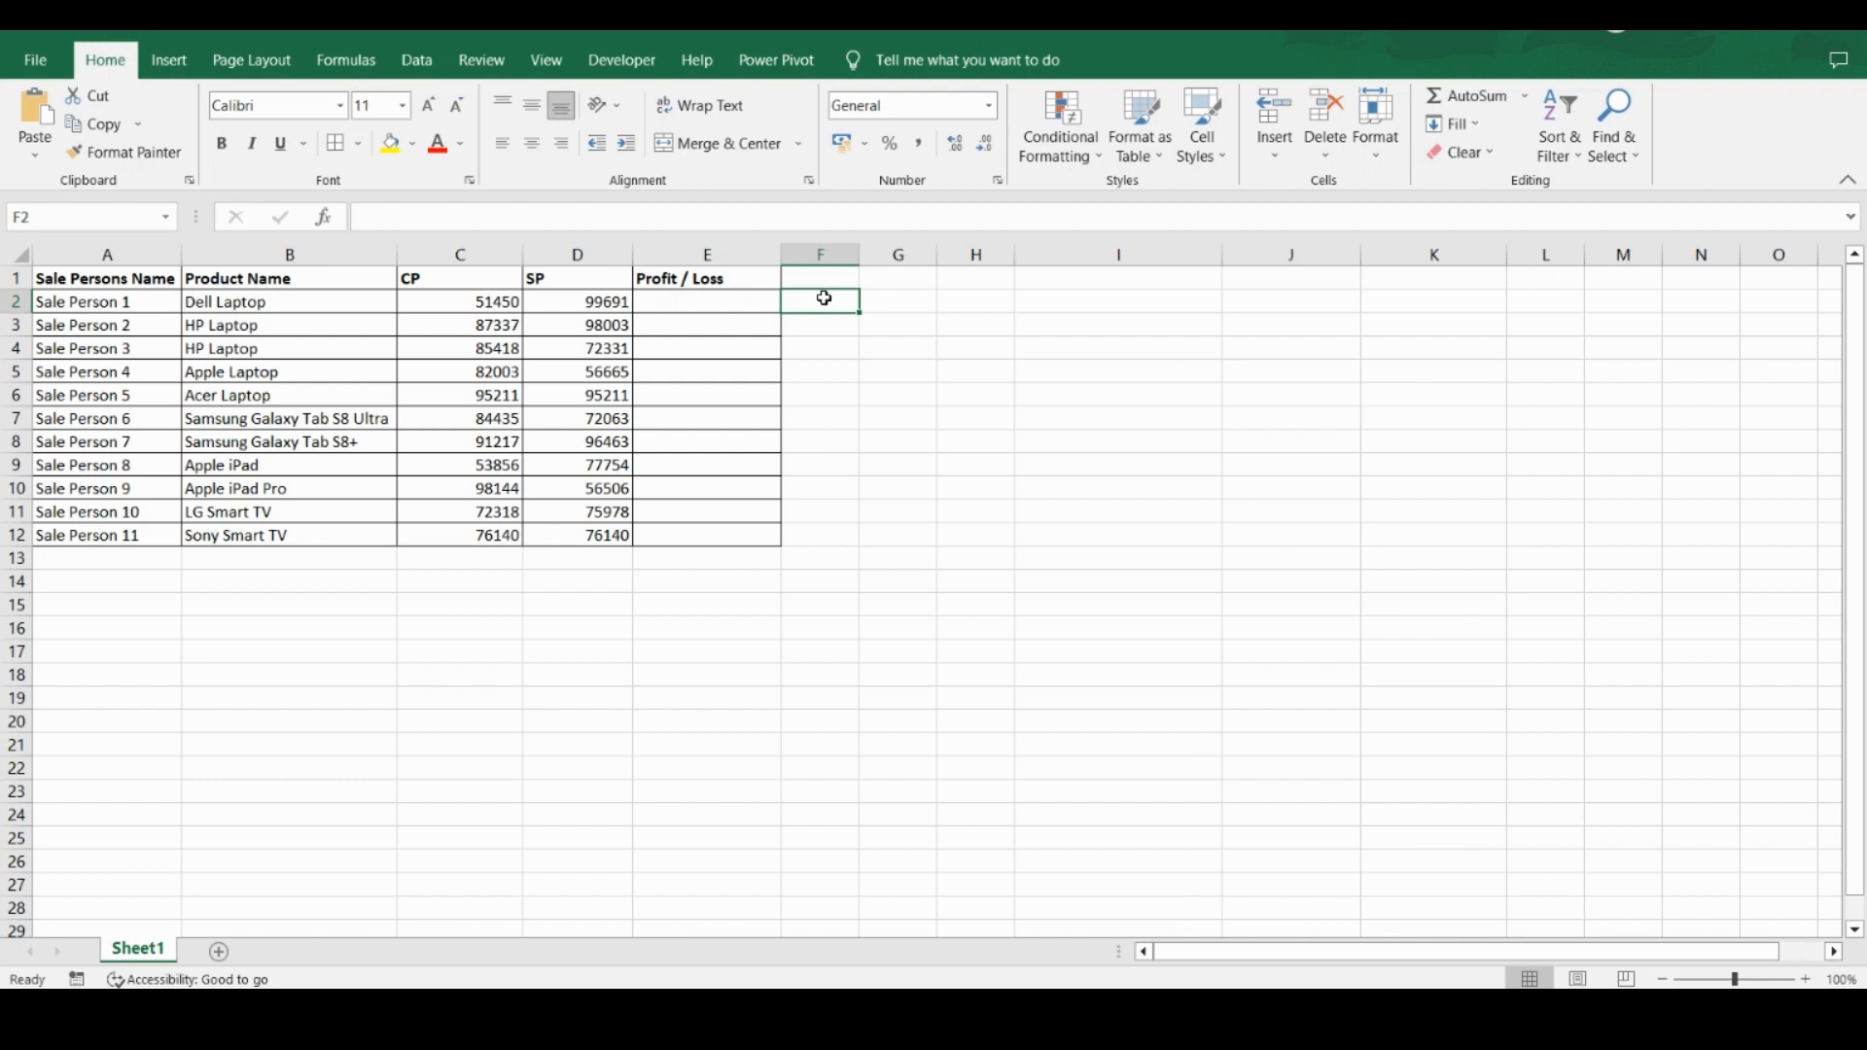
key(Left)
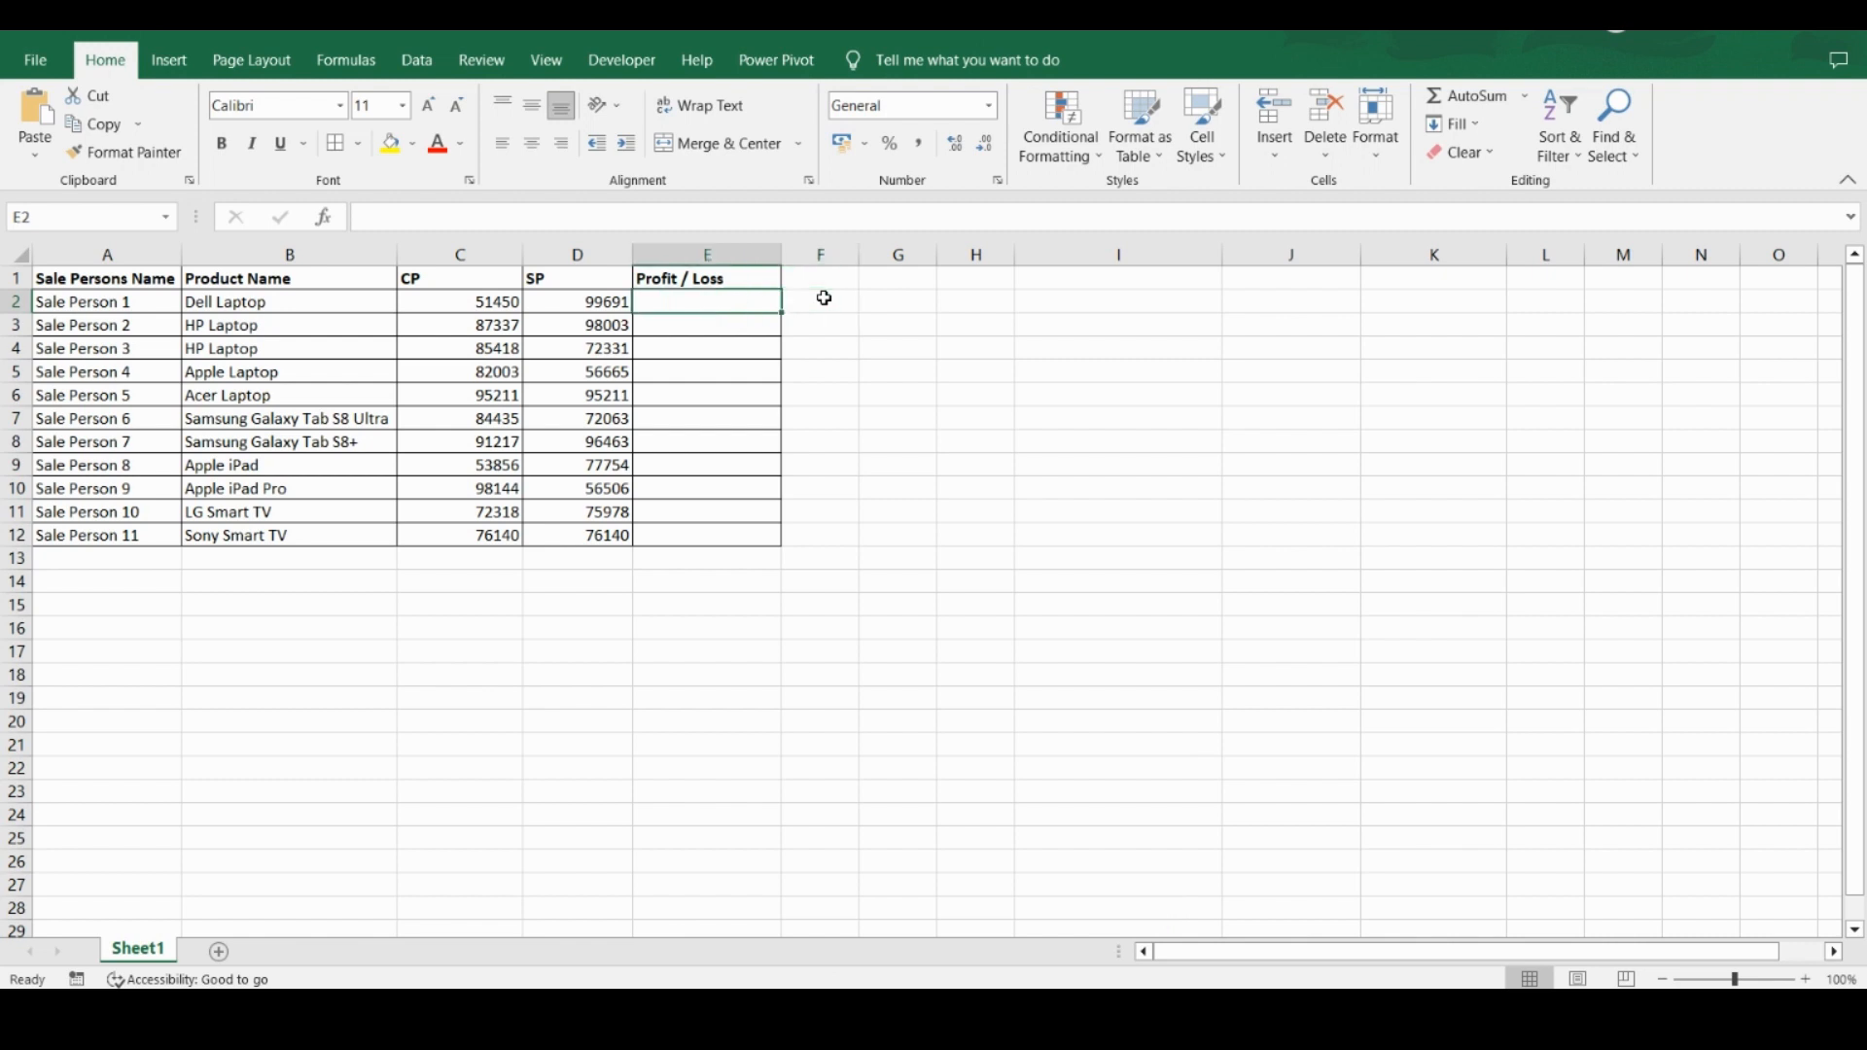
click(574, 254)
click(481, 253)
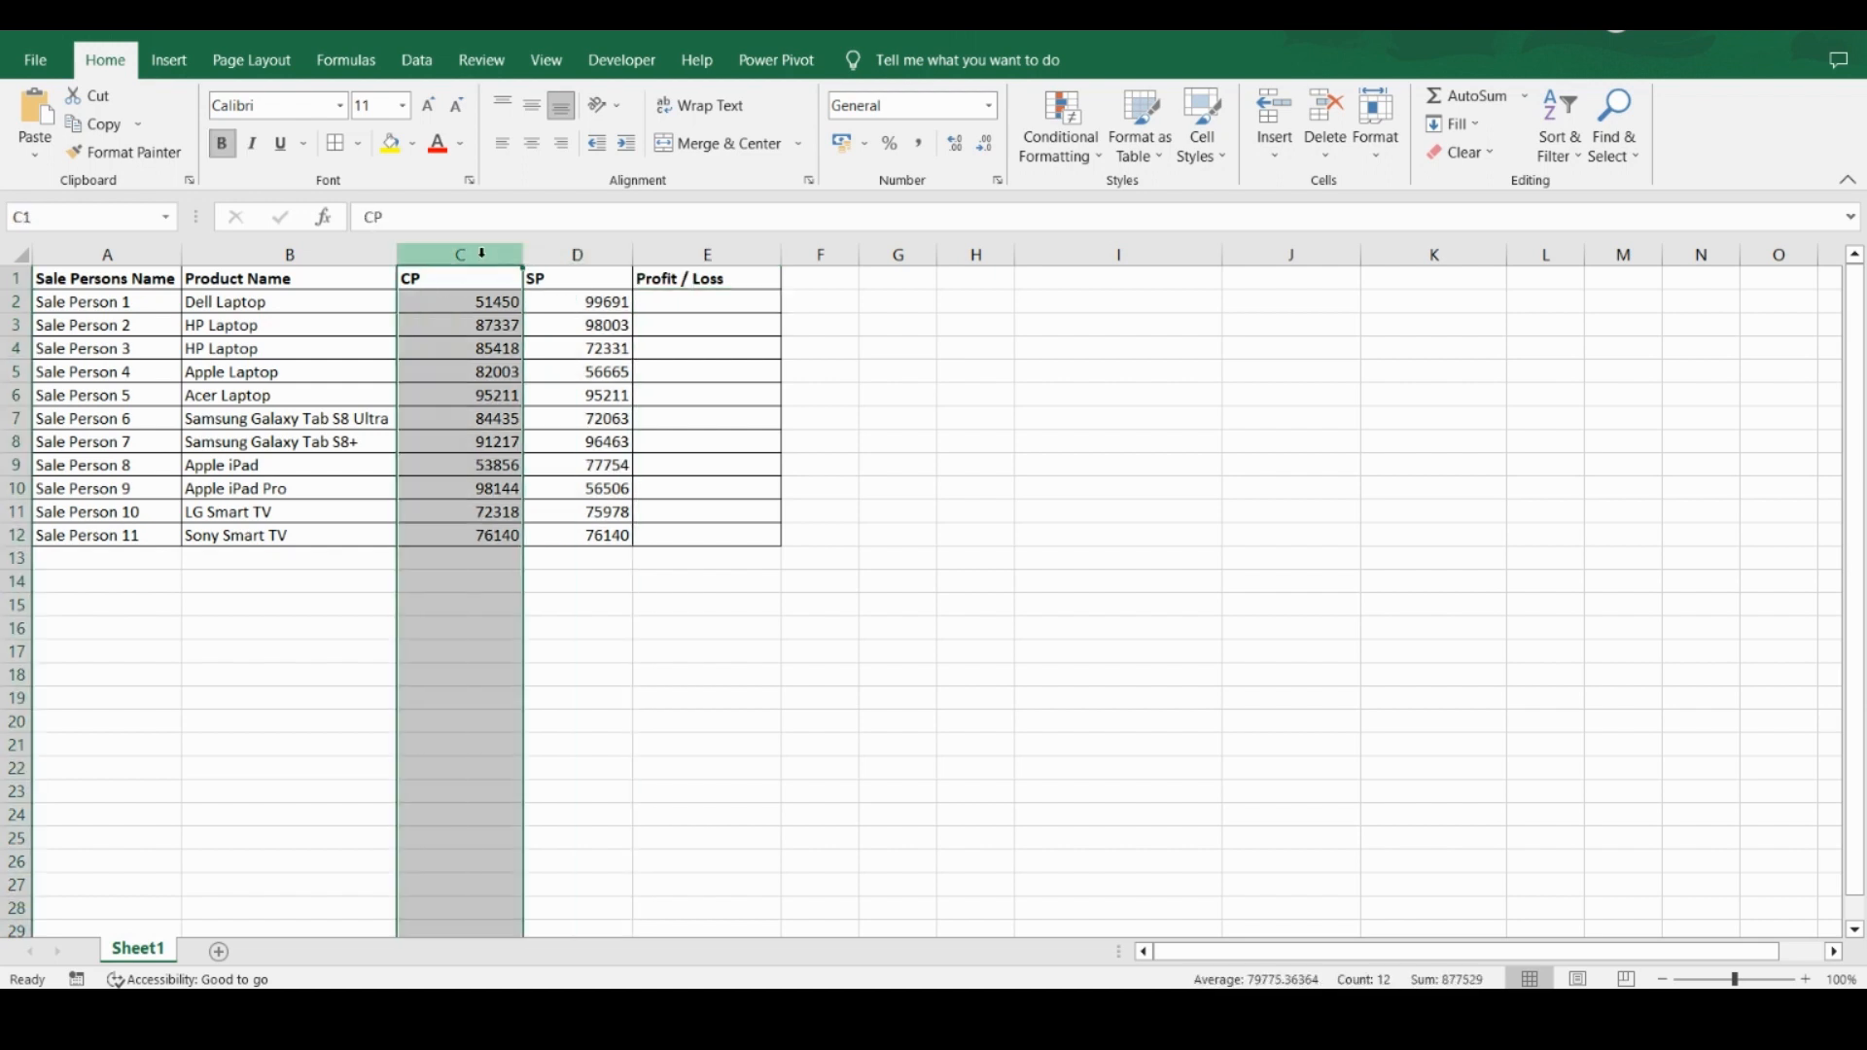
- Search for the IF function and insert it in cell E2, the first Profit / Loss cell
click(664, 303)
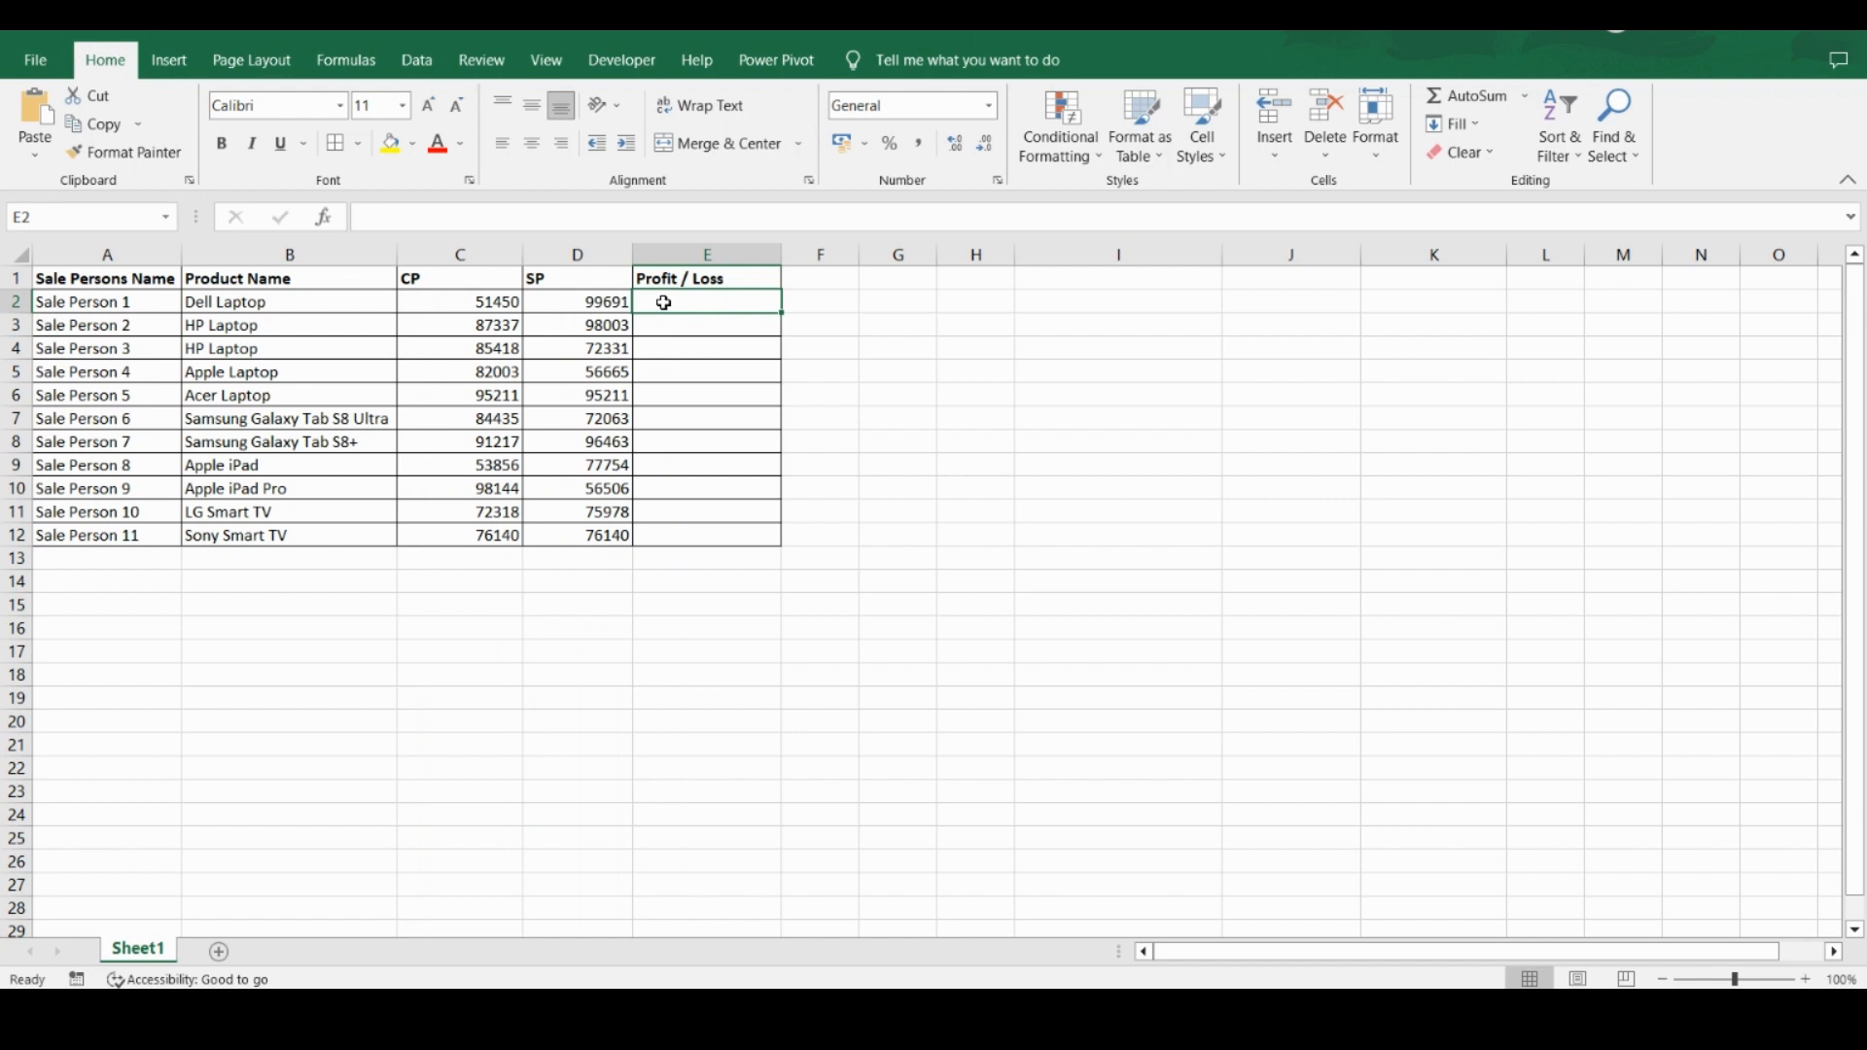
click(326, 219)
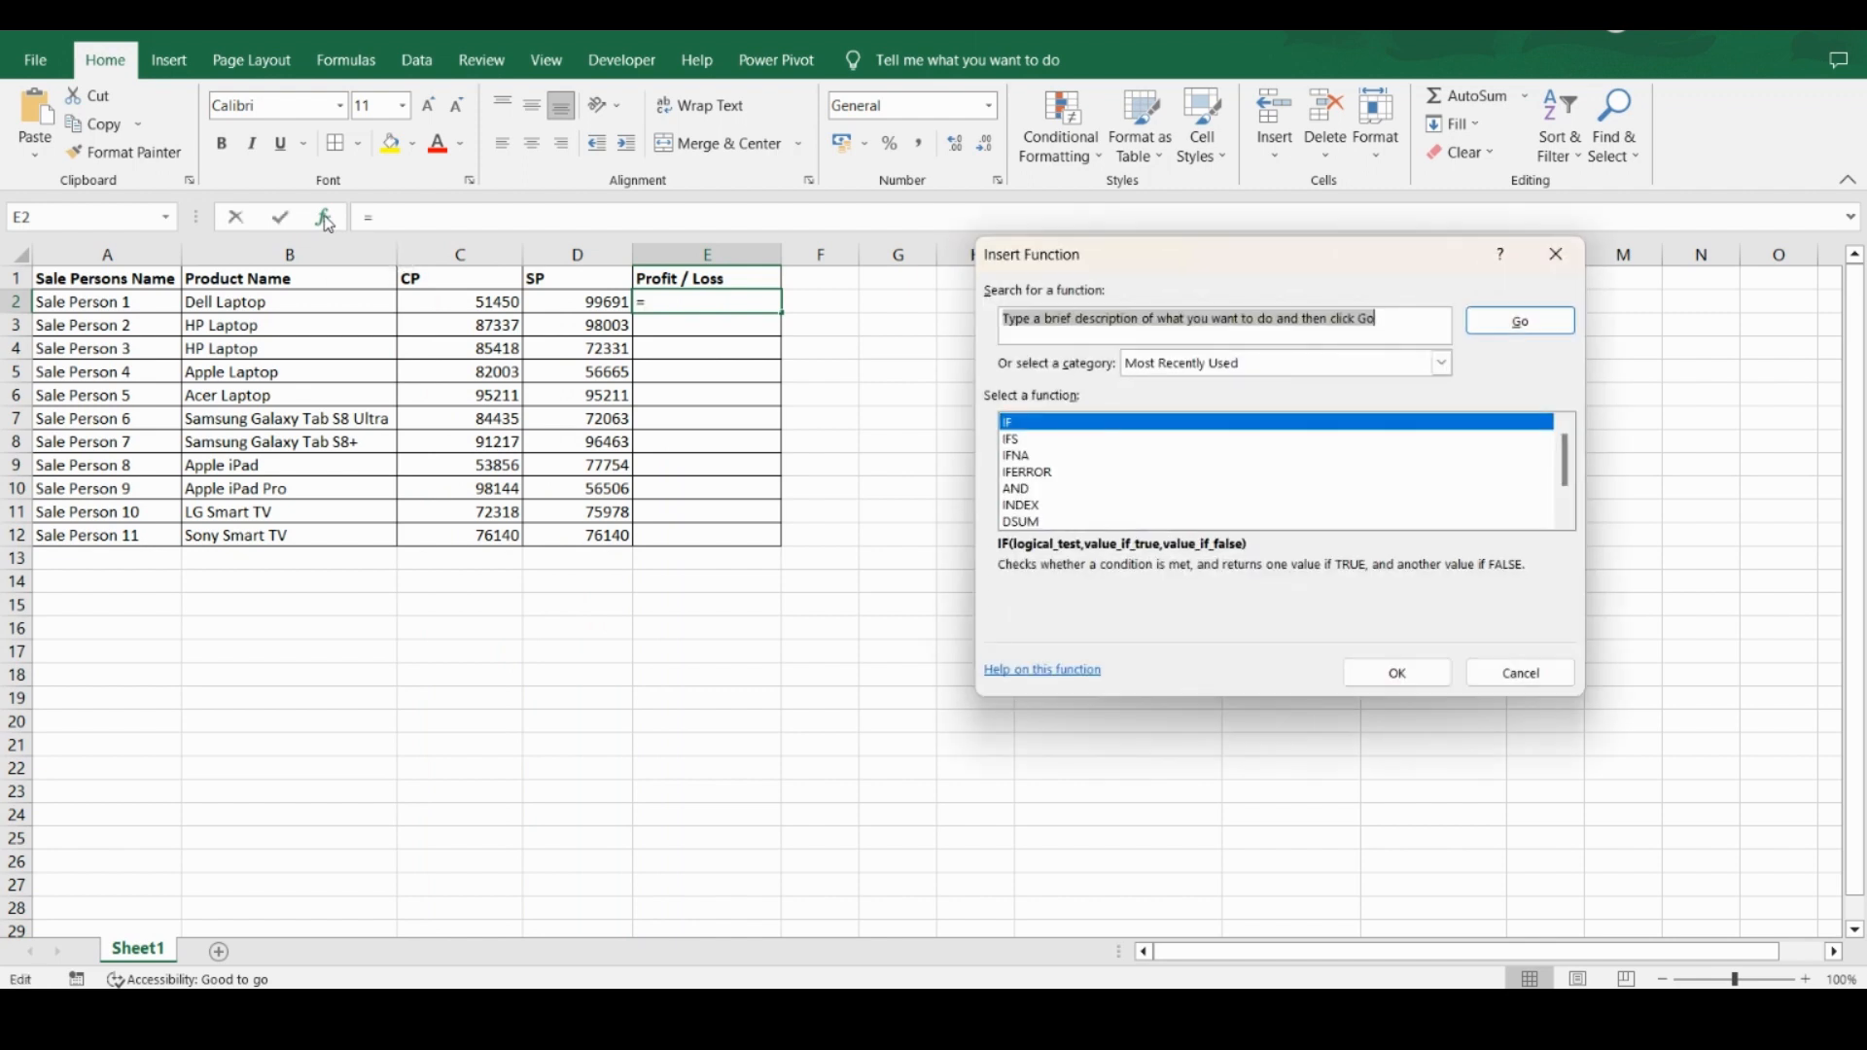
text(if)
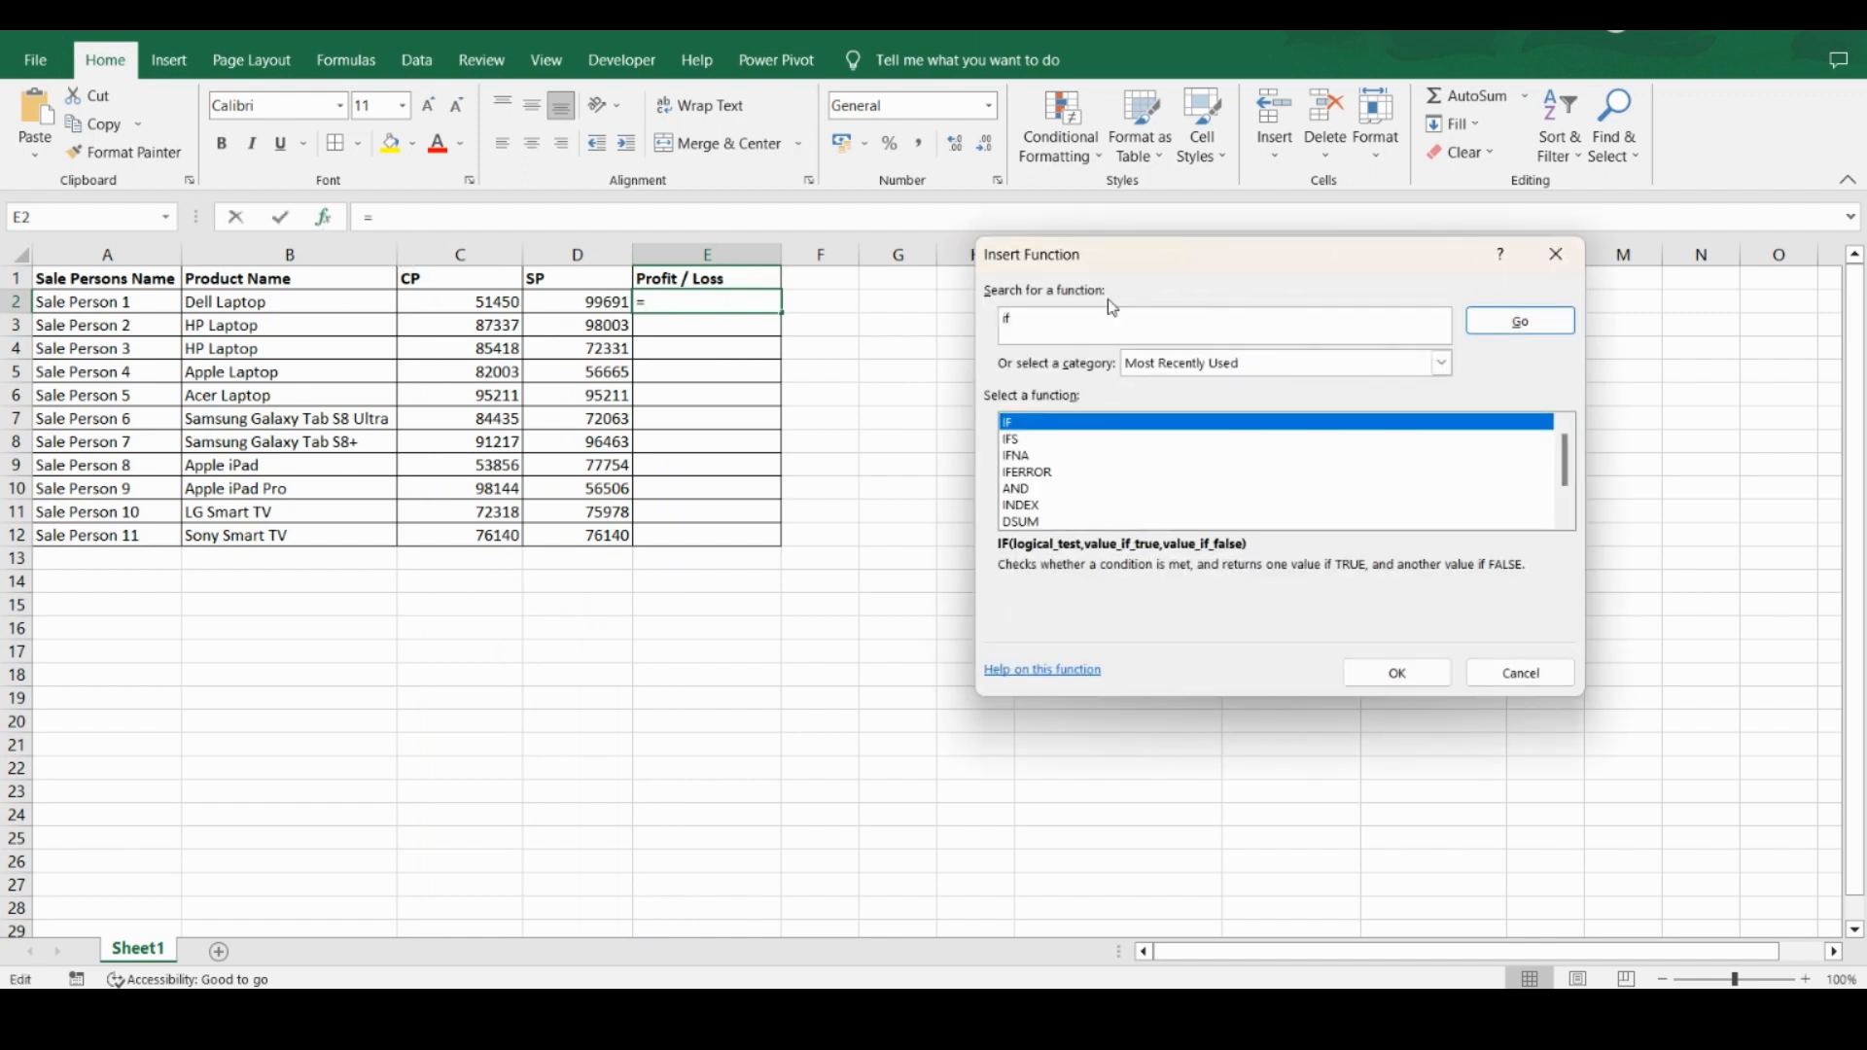
click(1531, 330)
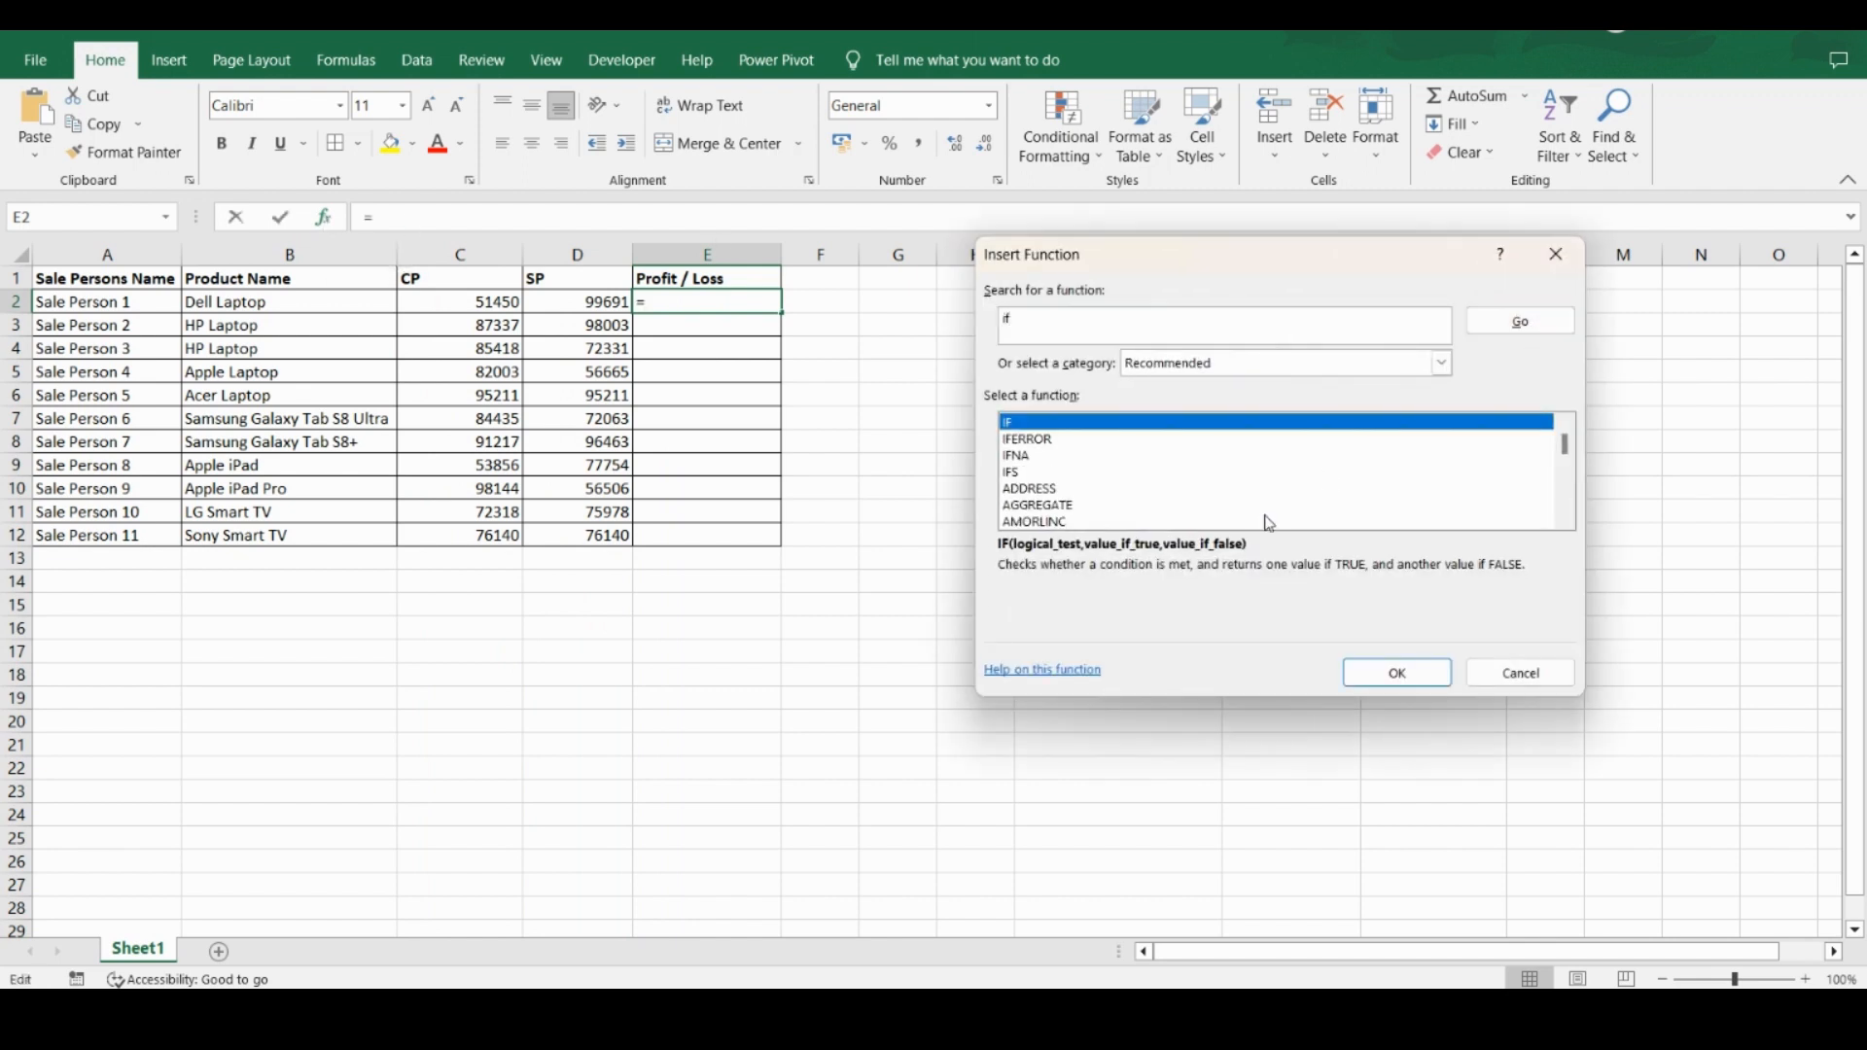
click(1396, 674)
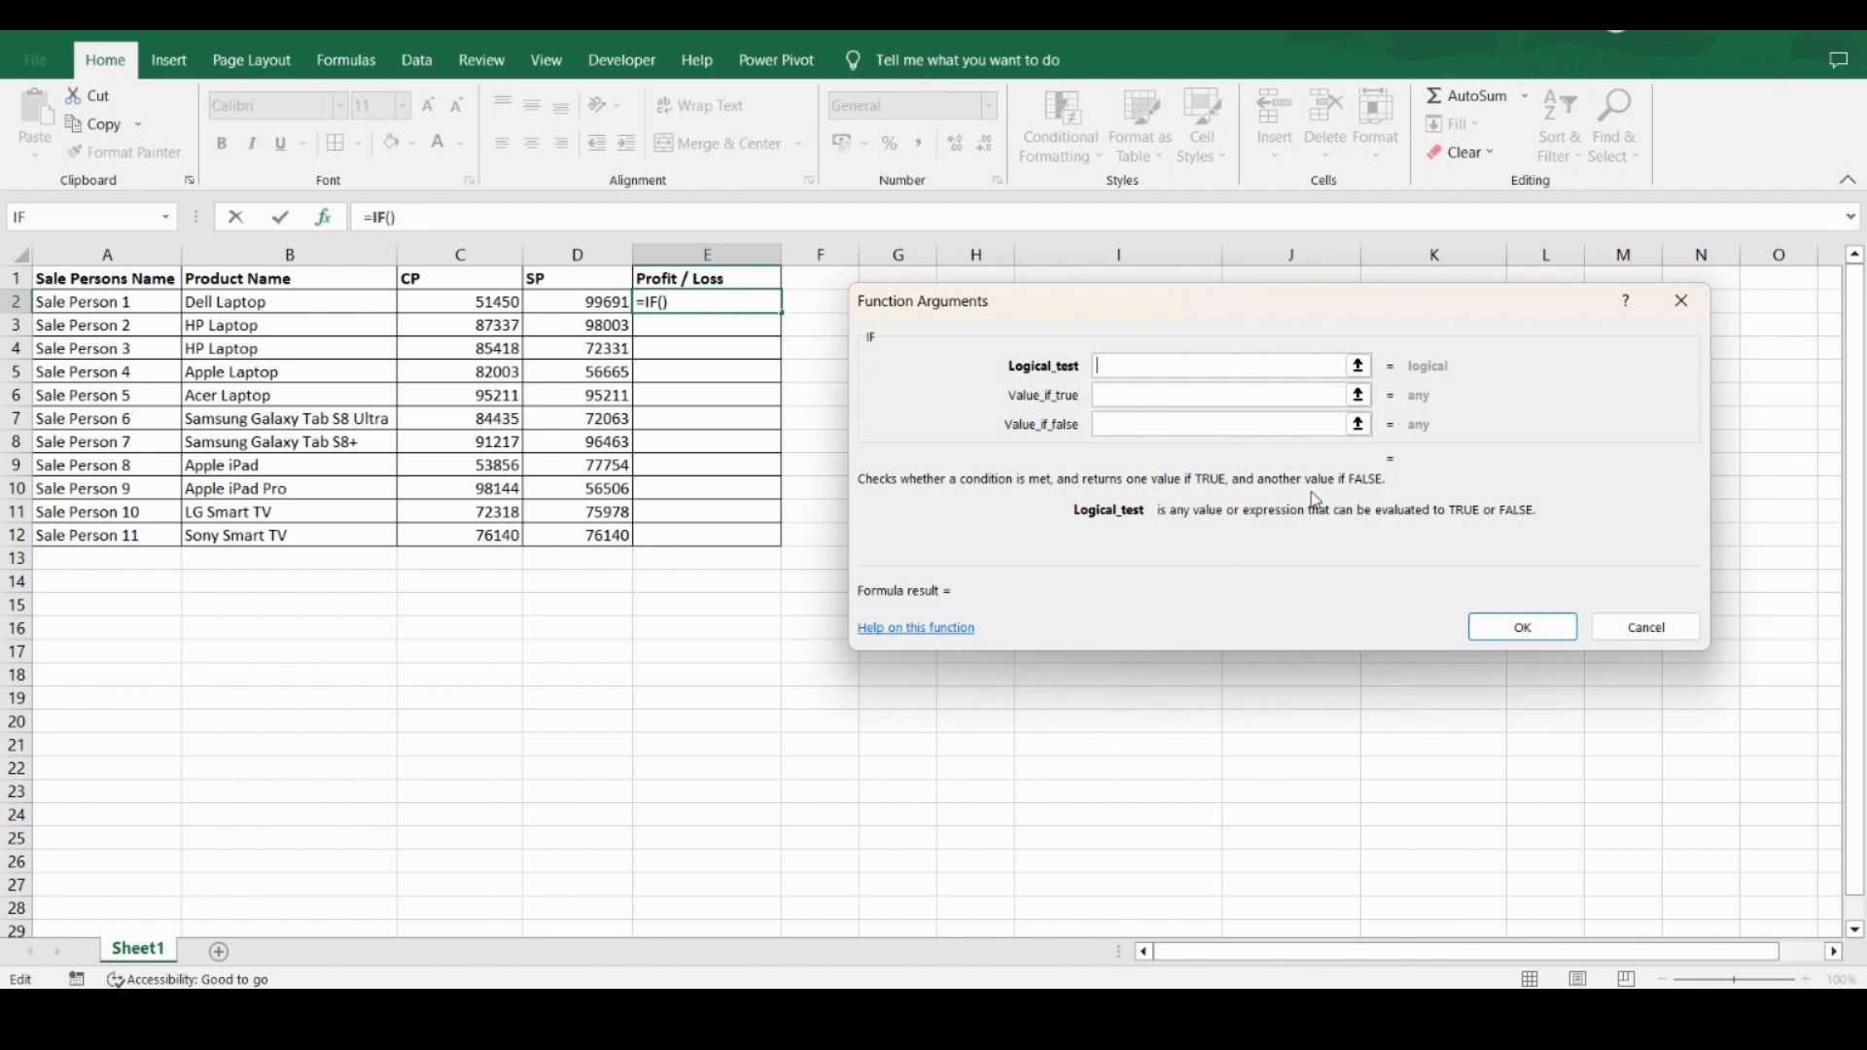
- Set the IF function's logical test to D2>C2, comparing SP with CP
click(591, 306)
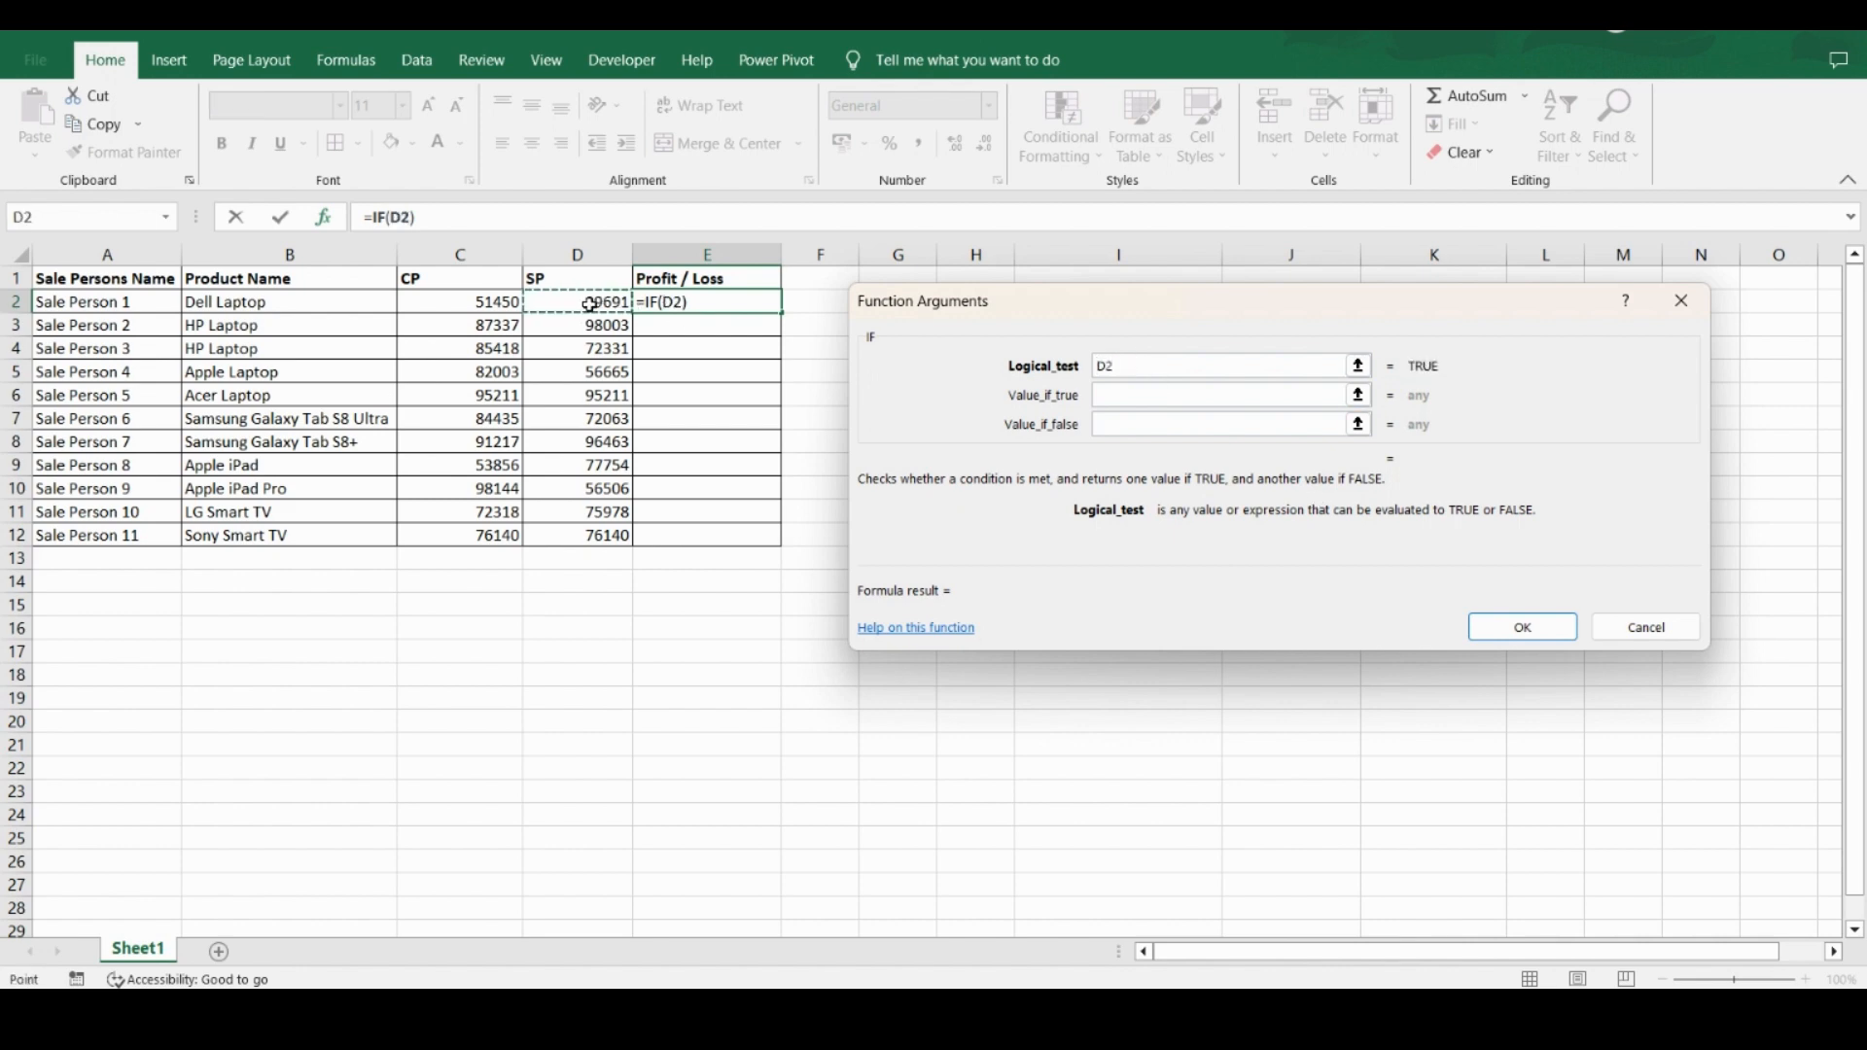
text(>)
click(494, 302)
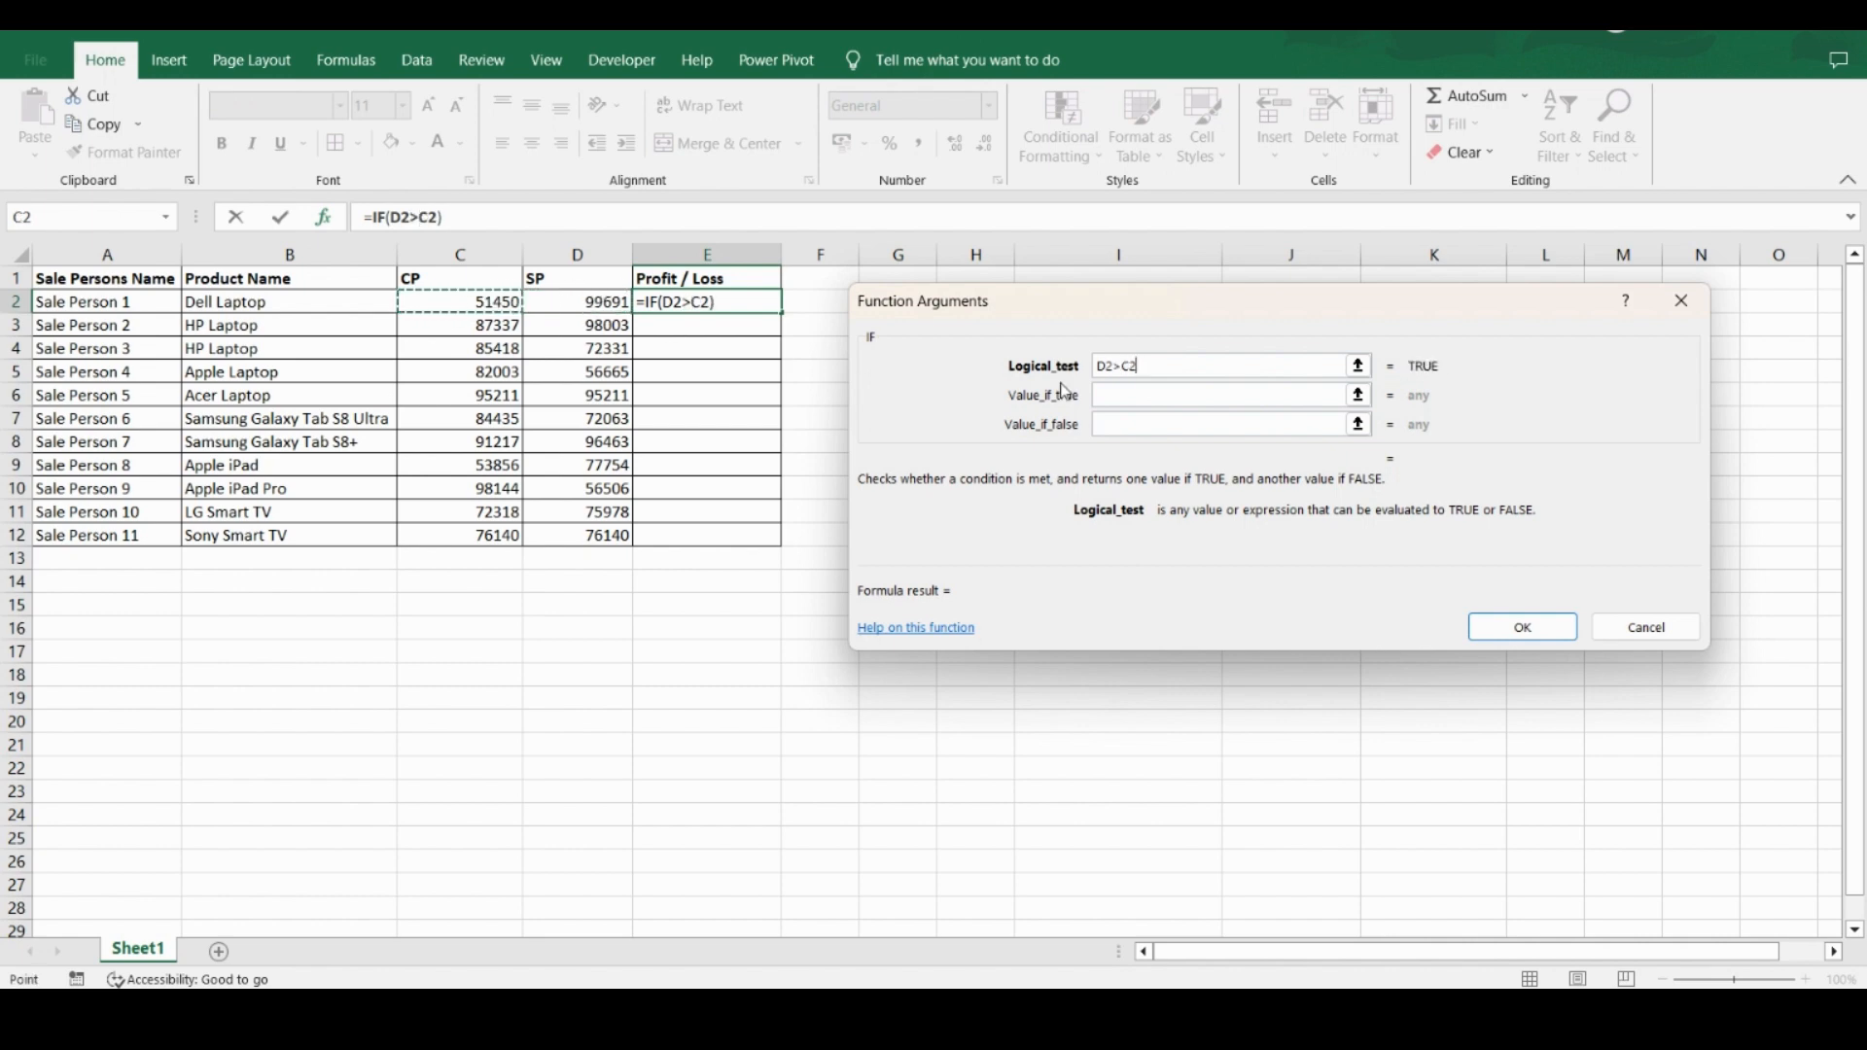
- Set the IF result to Profit when true and Loss when false, and confirm the function in E2
click(1118, 399)
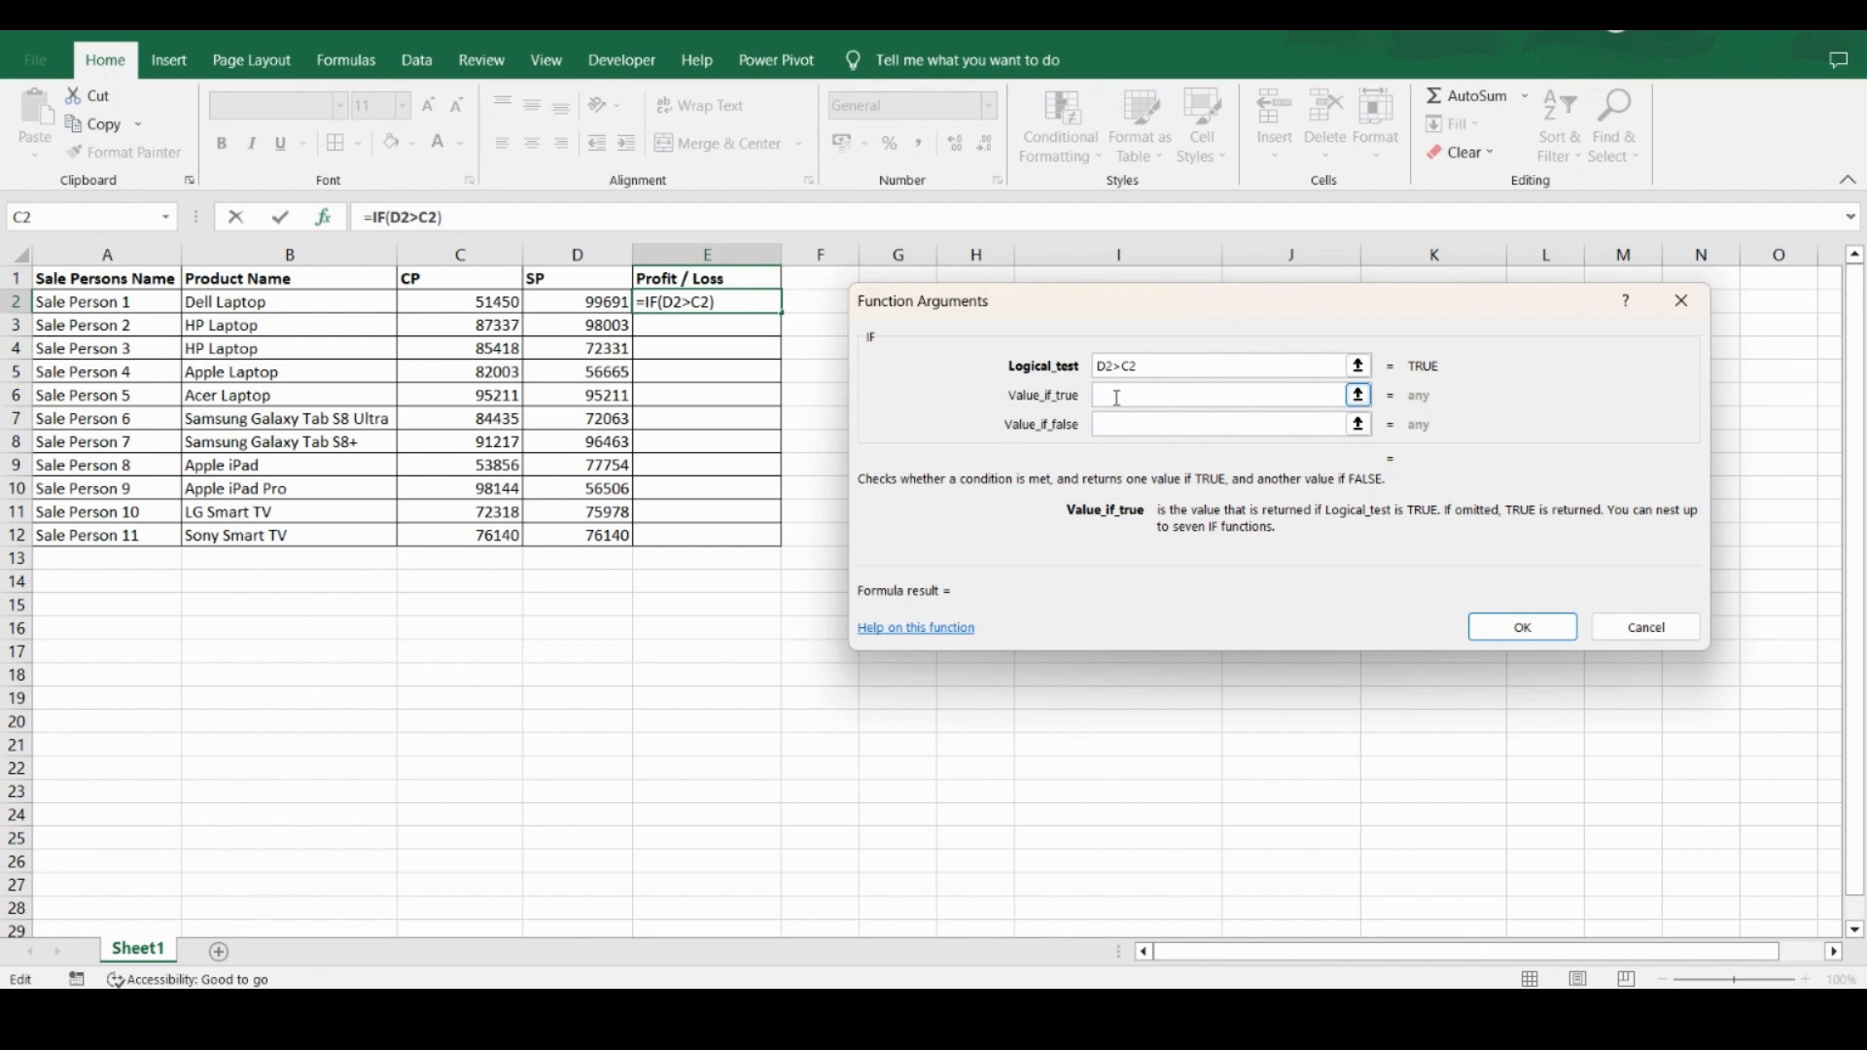
text(Proft)
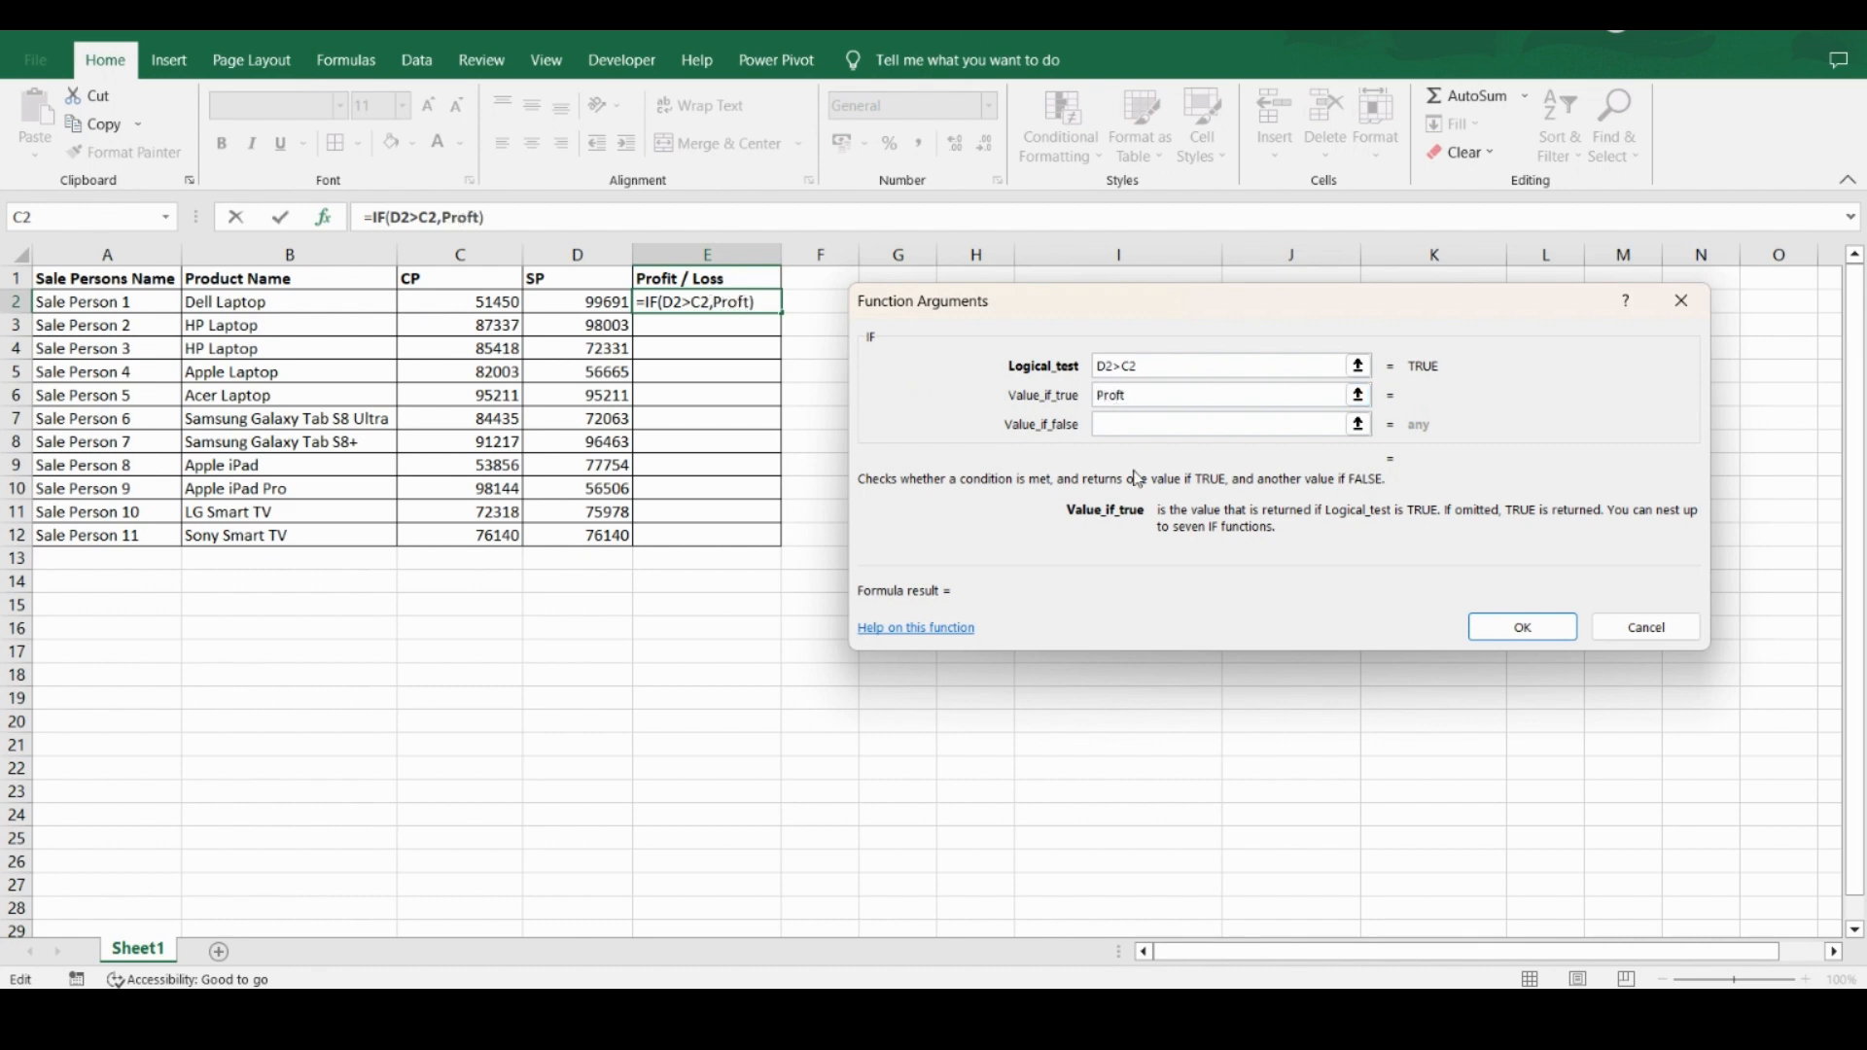
key(BackSpace)
key(BackSpace)
text(fit)
click(1133, 428)
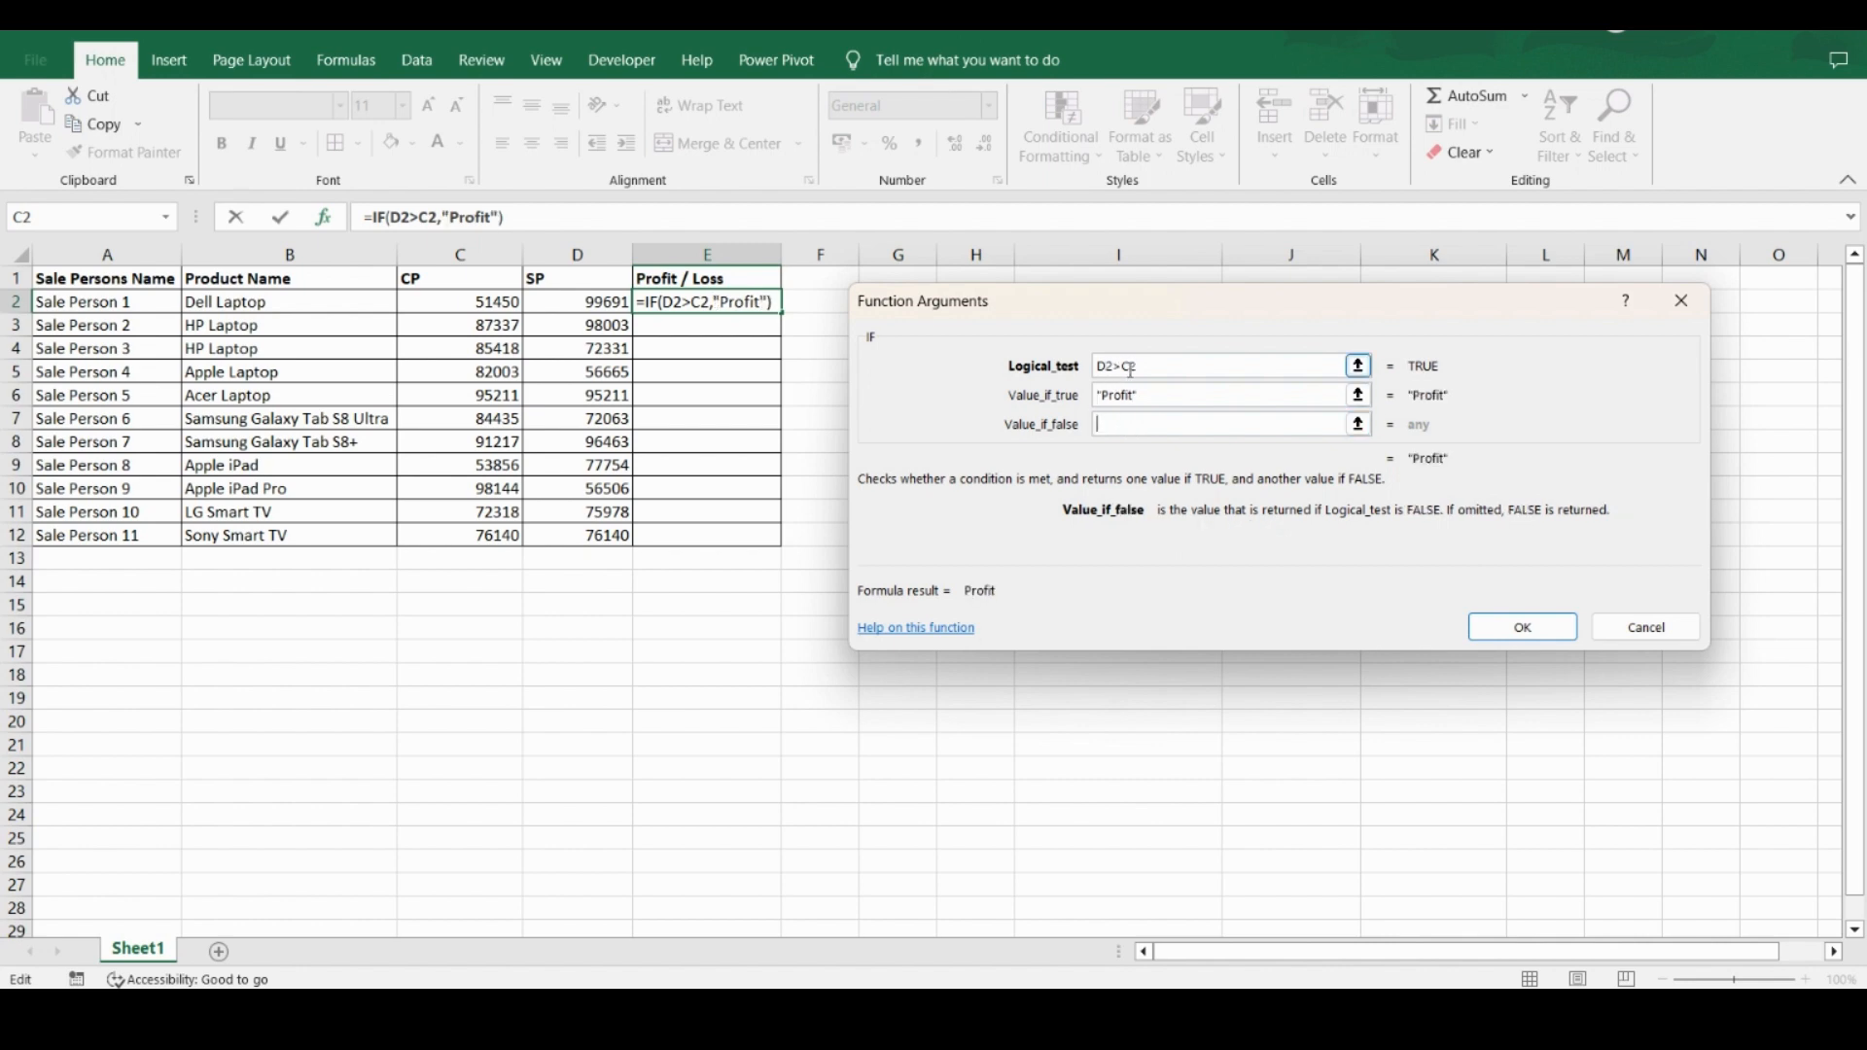
text(Loss)
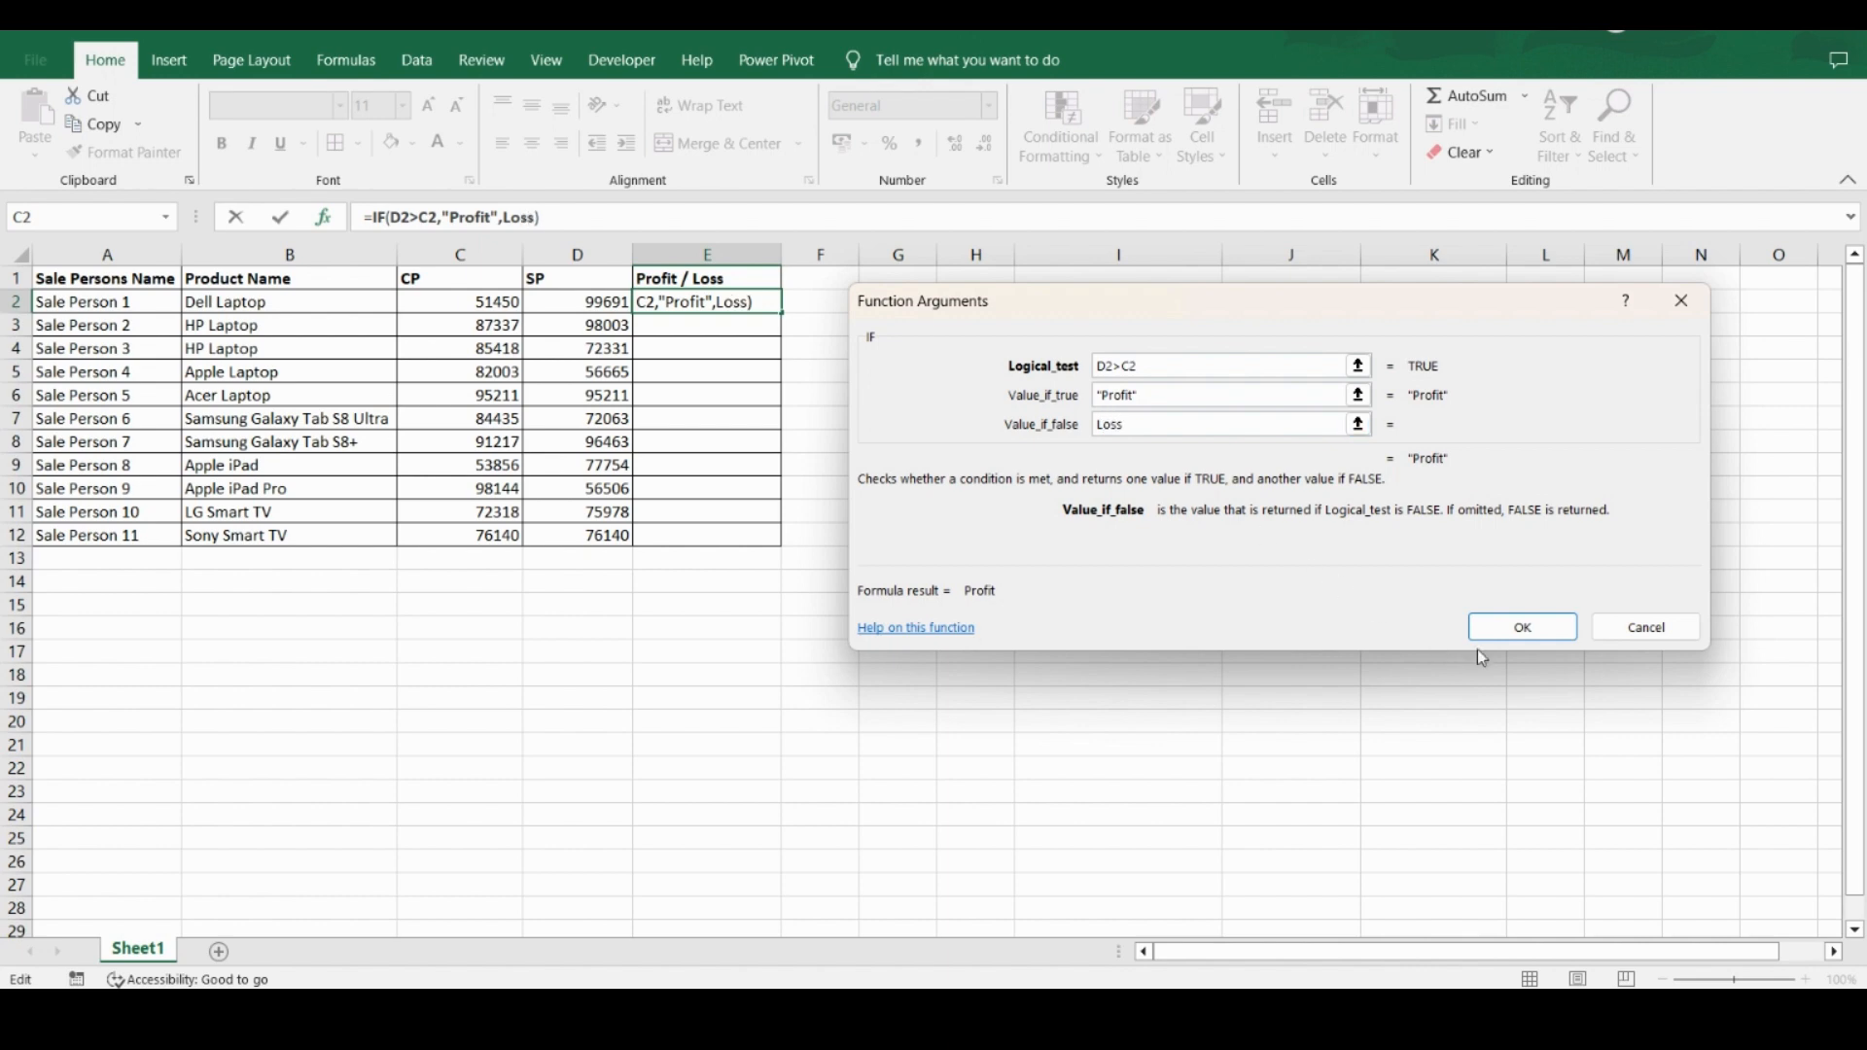
click(1524, 627)
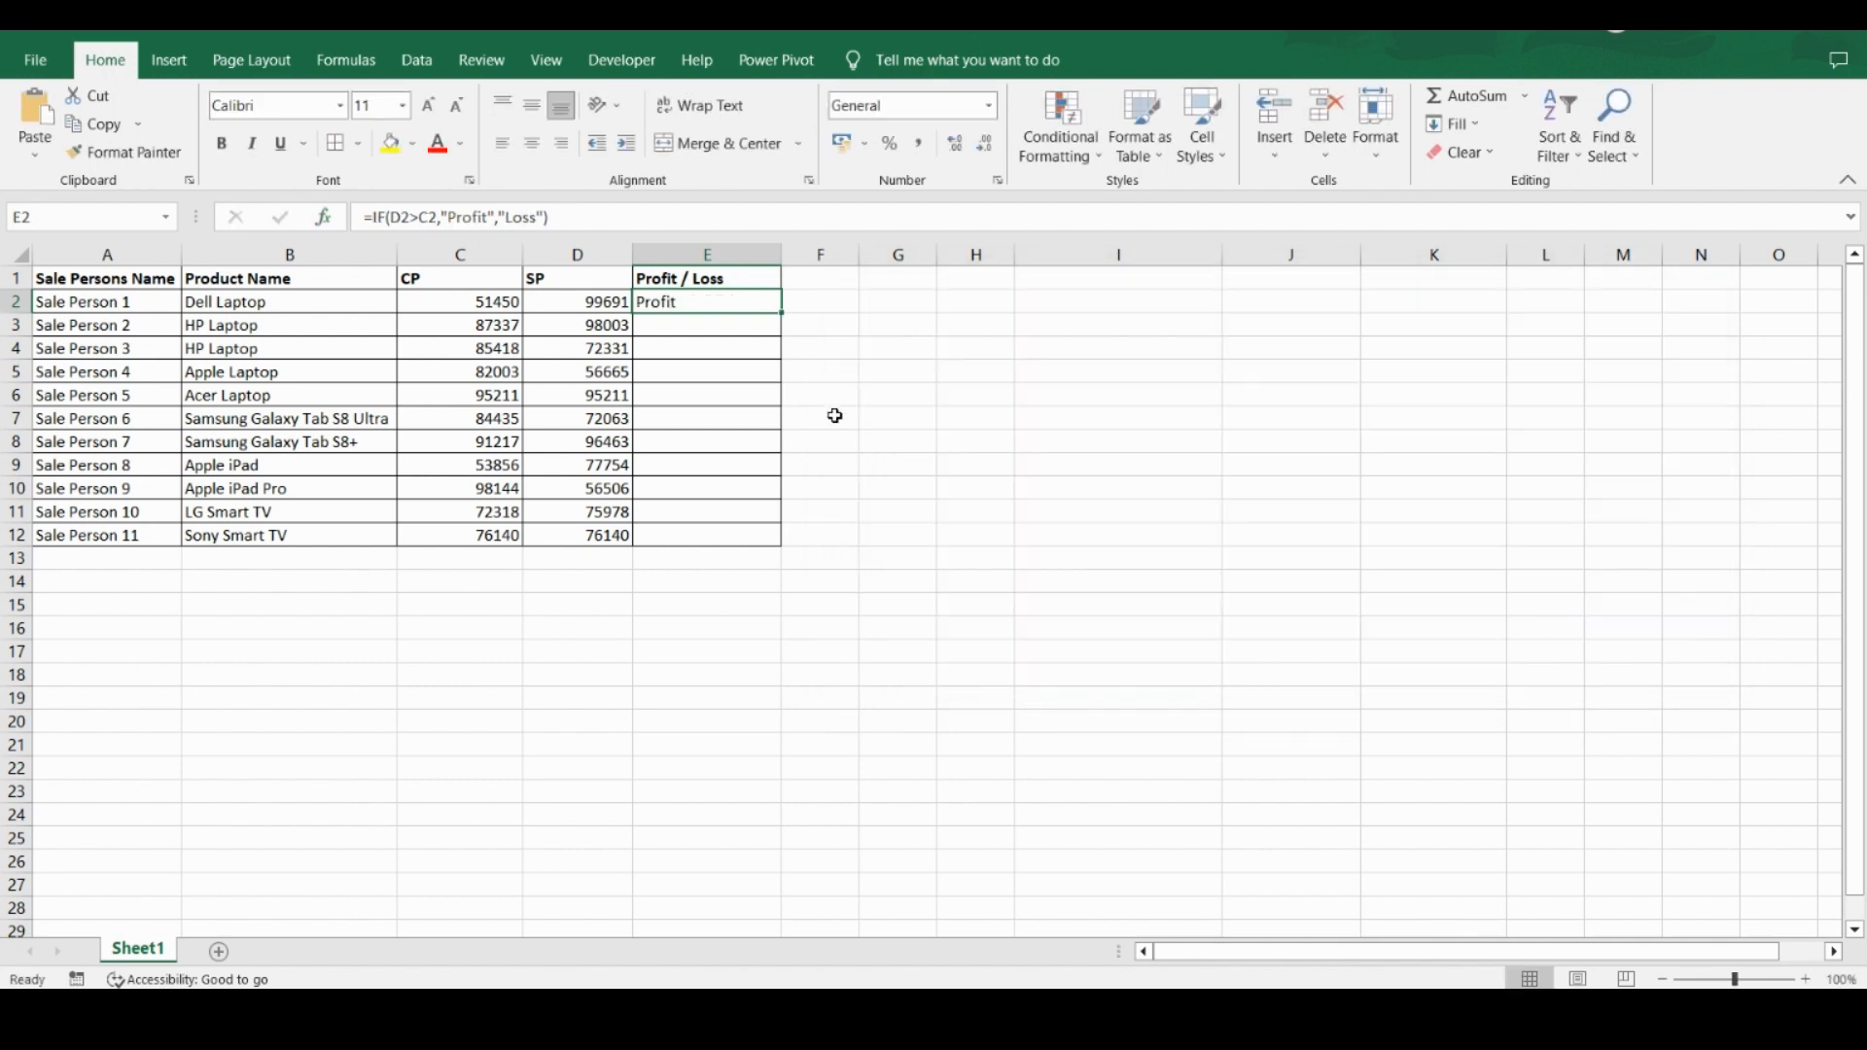
- Compare the SP and CP cells in row 2 and fill the E2 formula down through E12
click(581, 302)
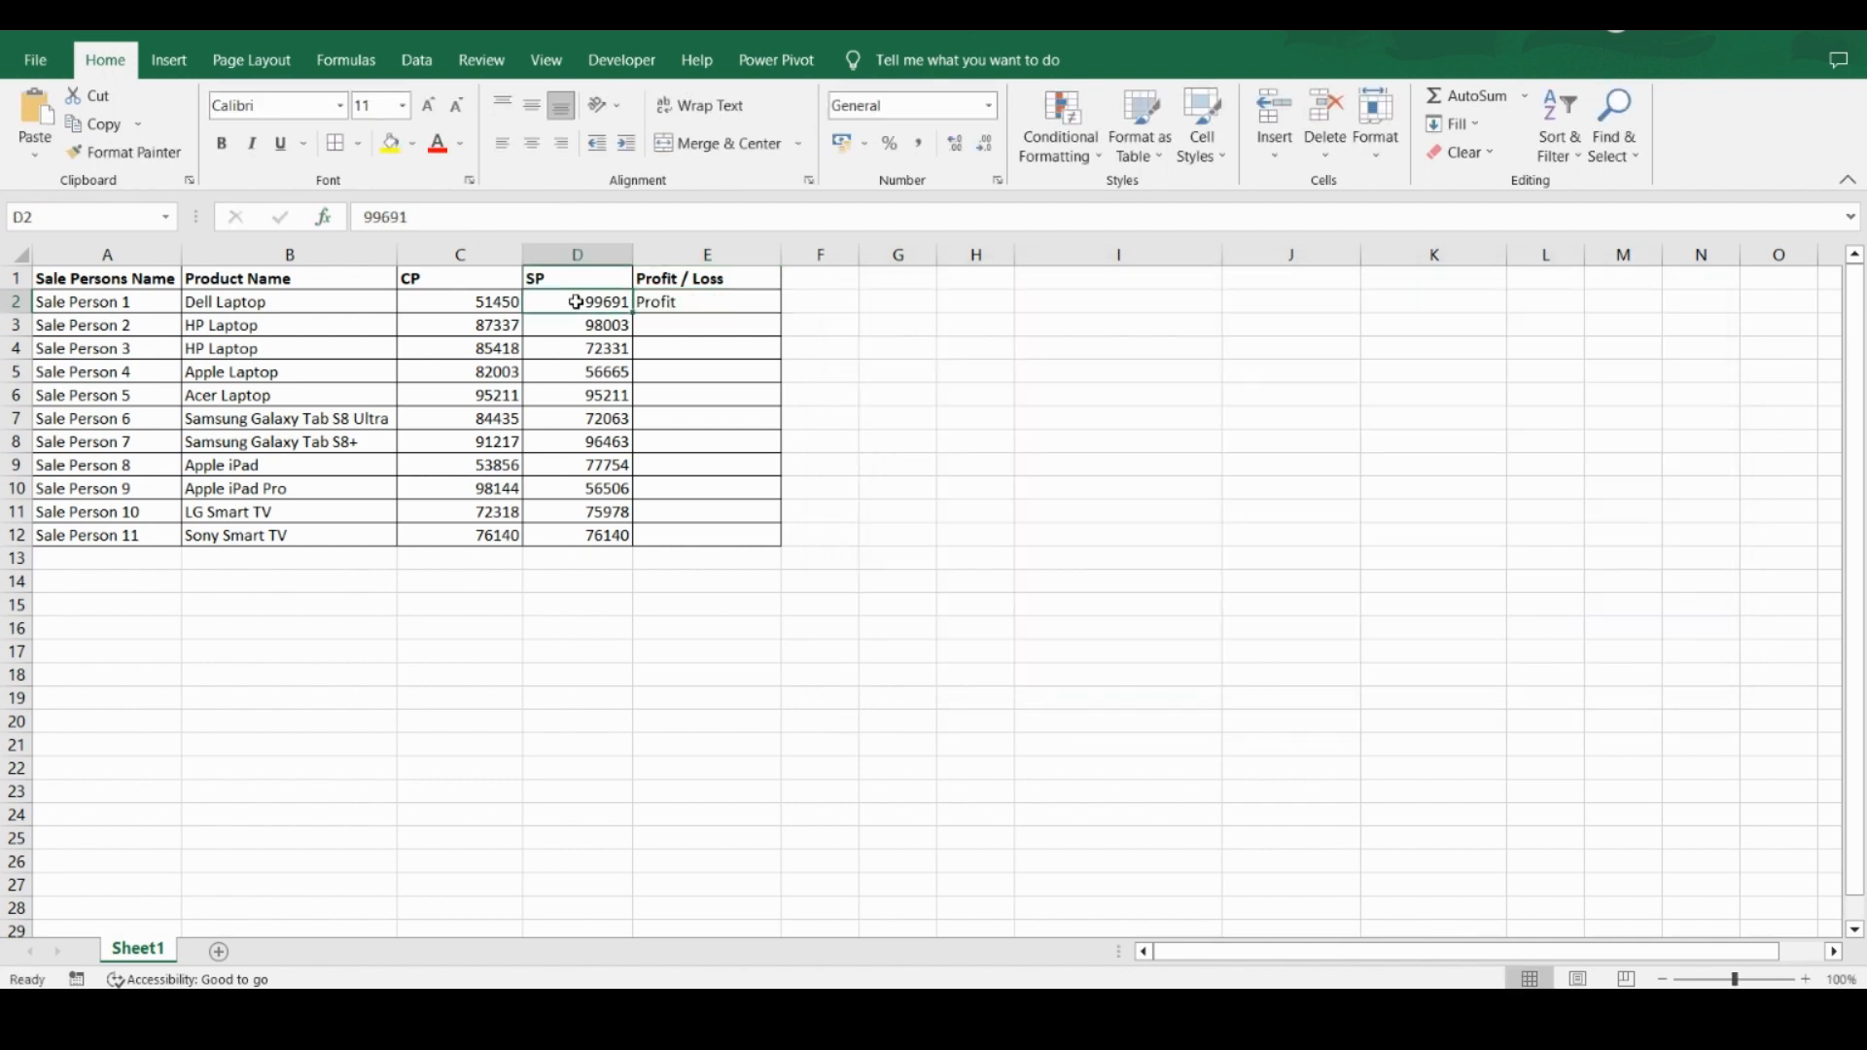
click(494, 302)
click(549, 304)
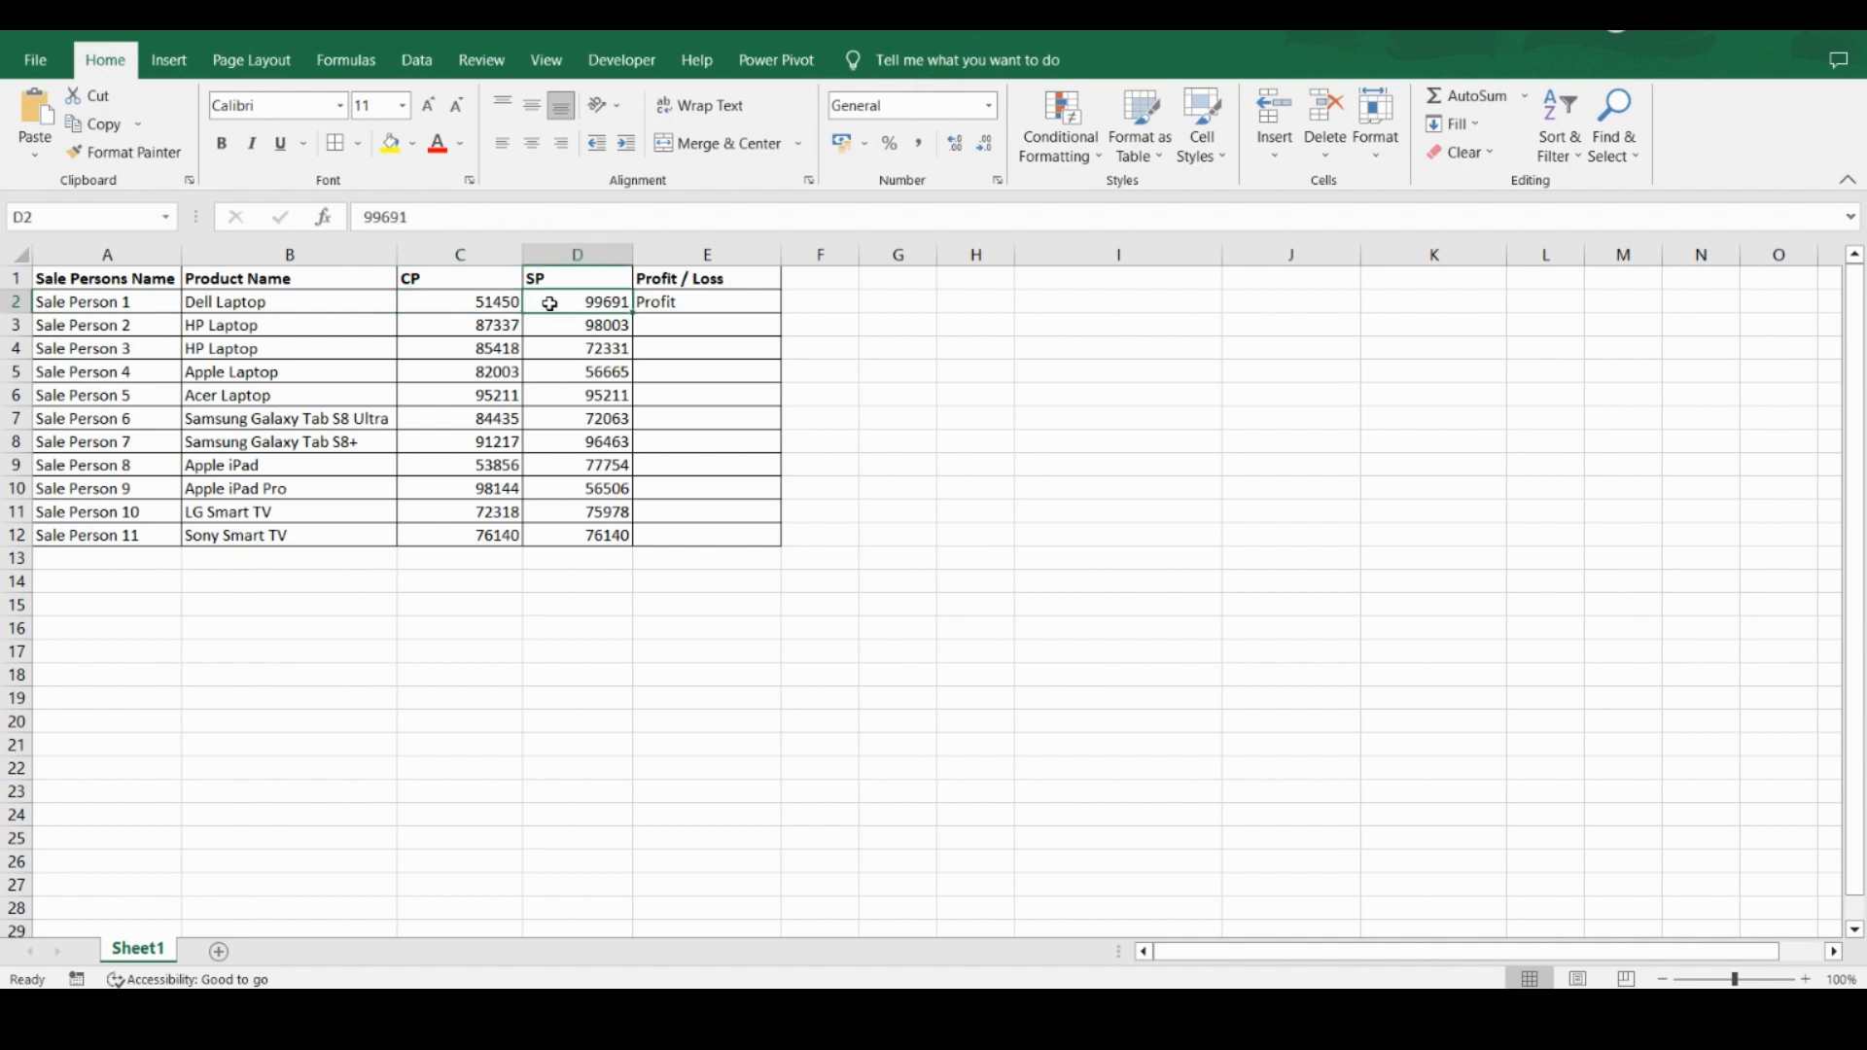
click(492, 304)
click(682, 303)
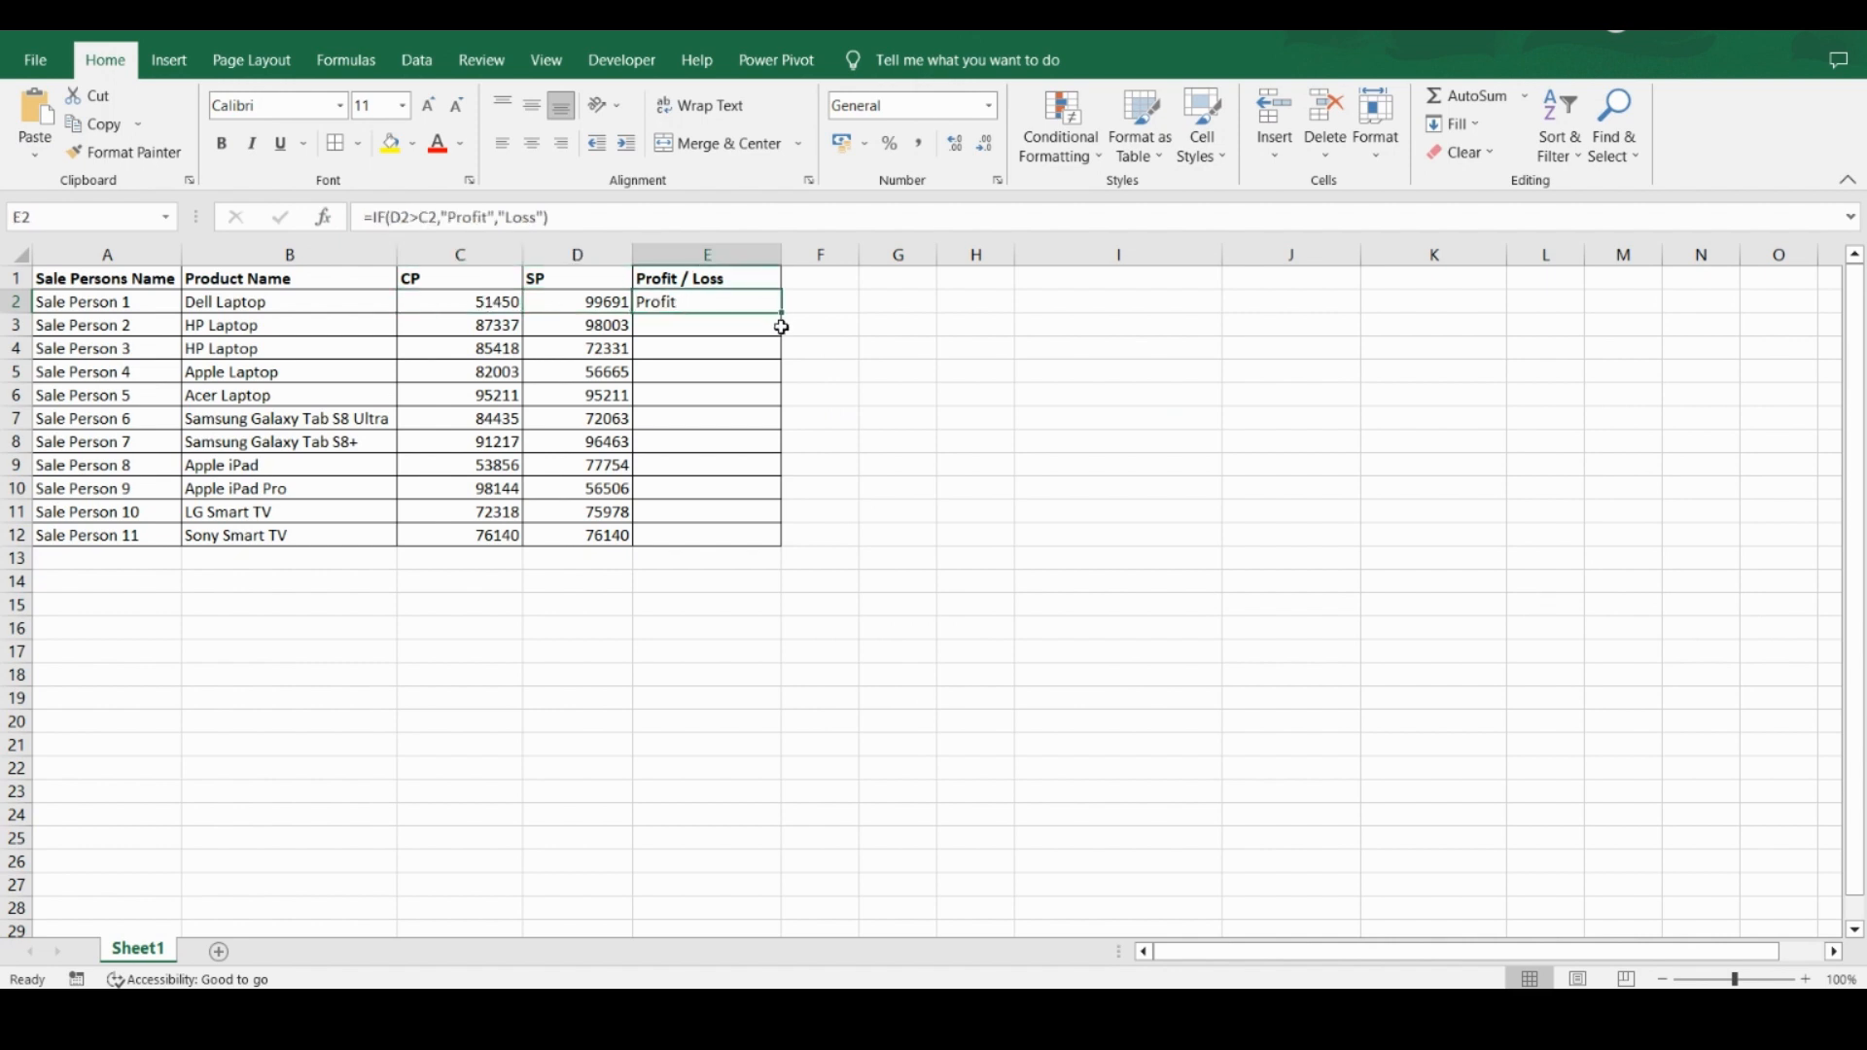
drag(782, 312, 766, 536)
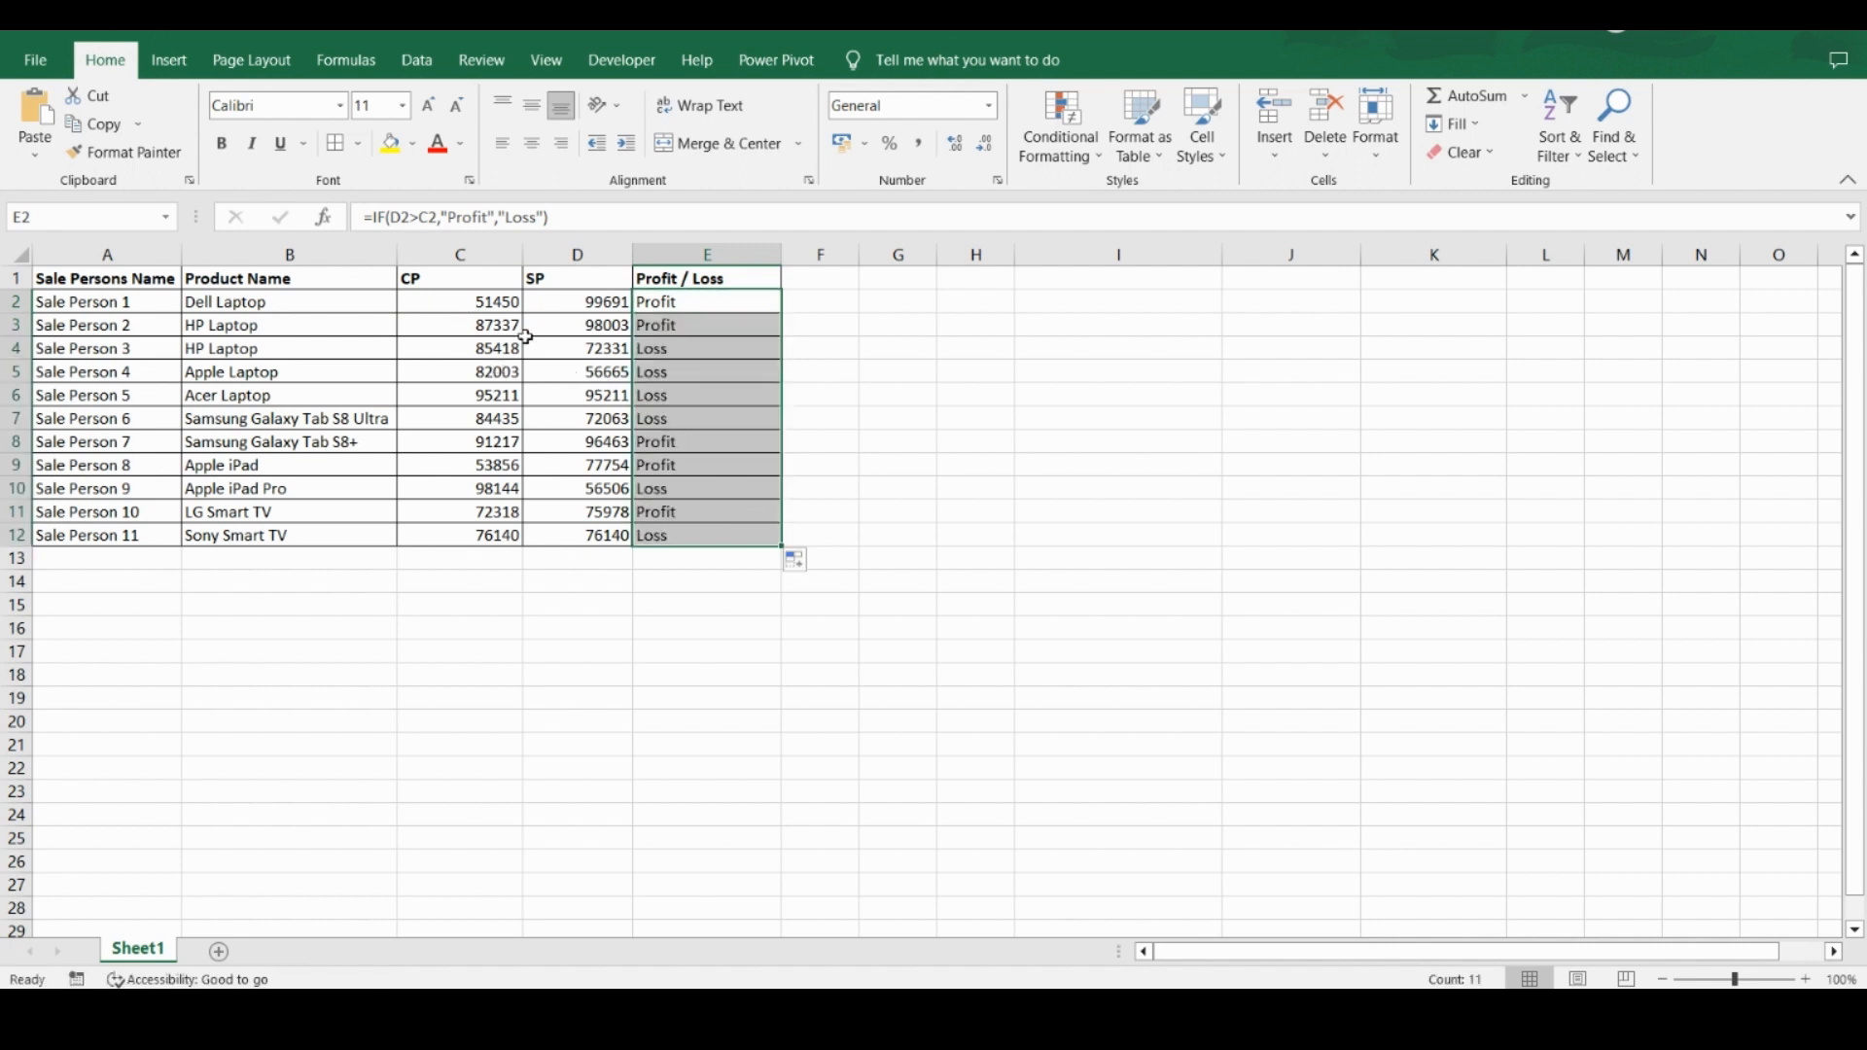
- Examine the CP, SP and Profit / Loss cells for Sale Person 3 and Sale Person 5 to check the formula
click(495, 349)
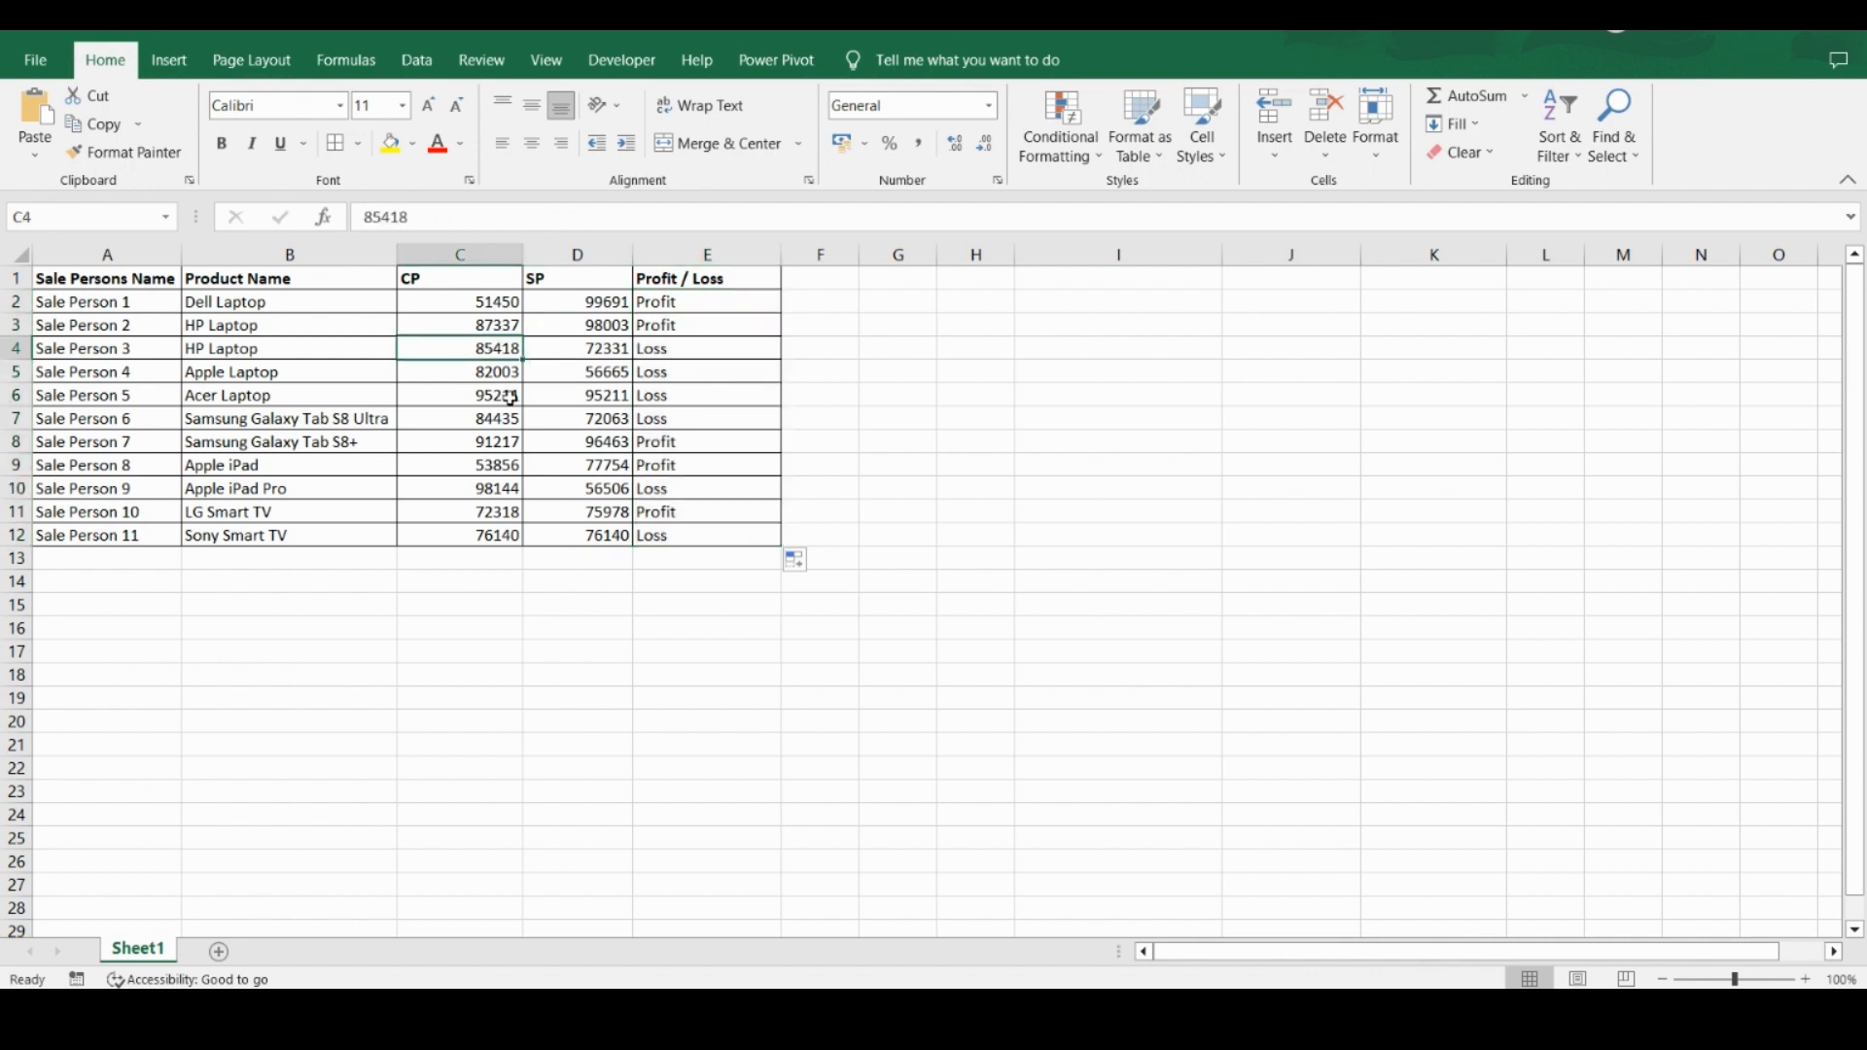
key(Right)
key(Left)
key(Right)
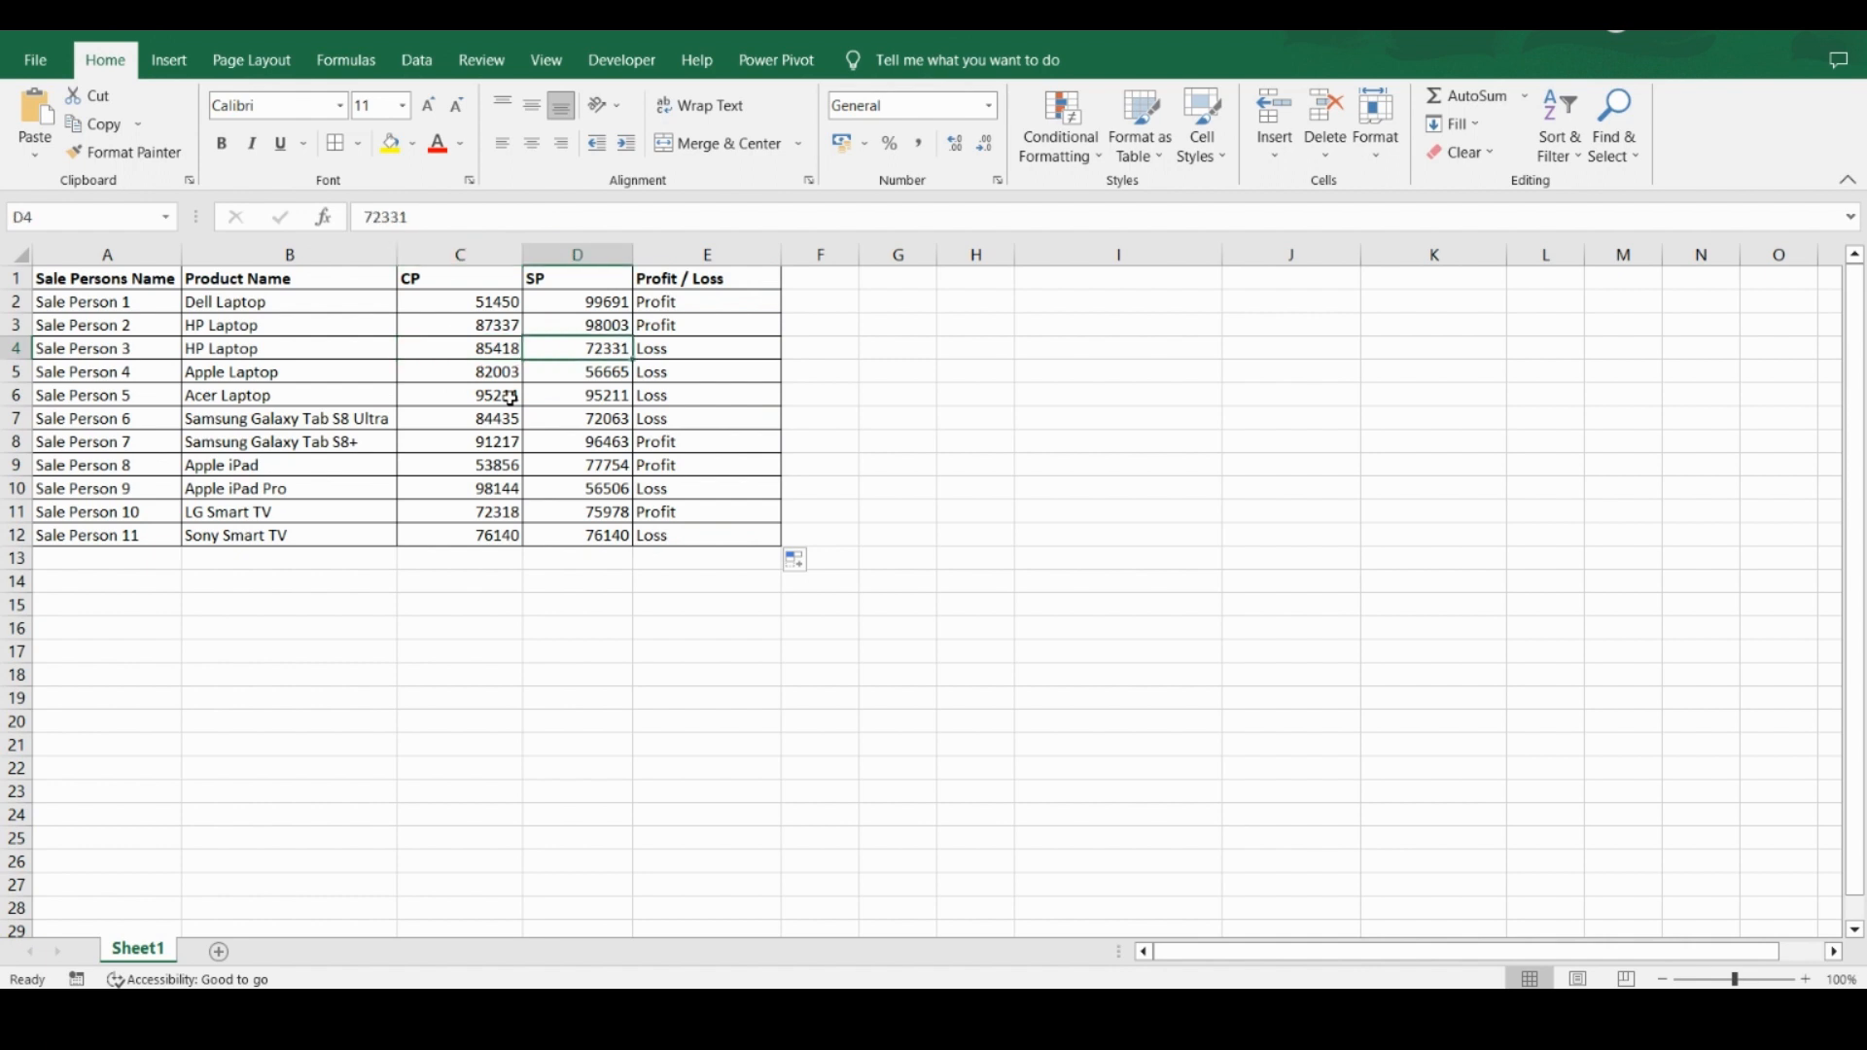
key(Right)
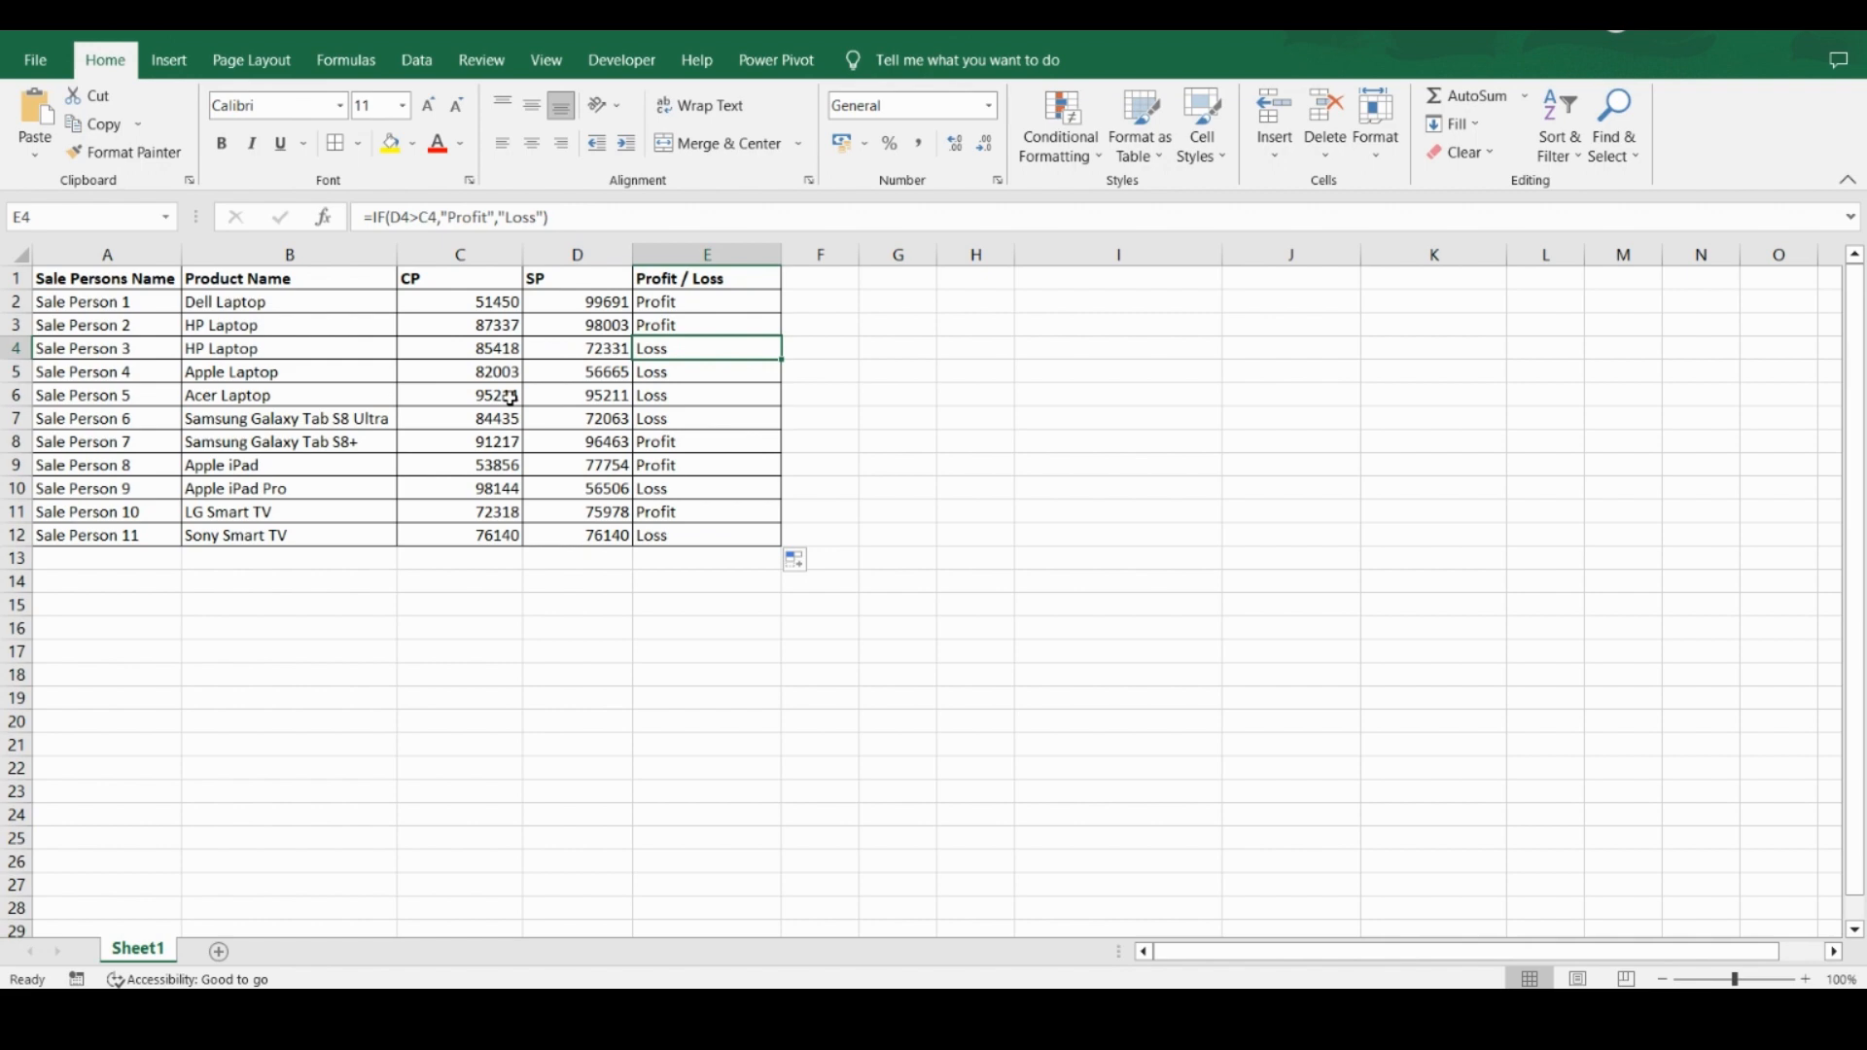
key(Down)
key(Down)
key(Left)
key(Left)
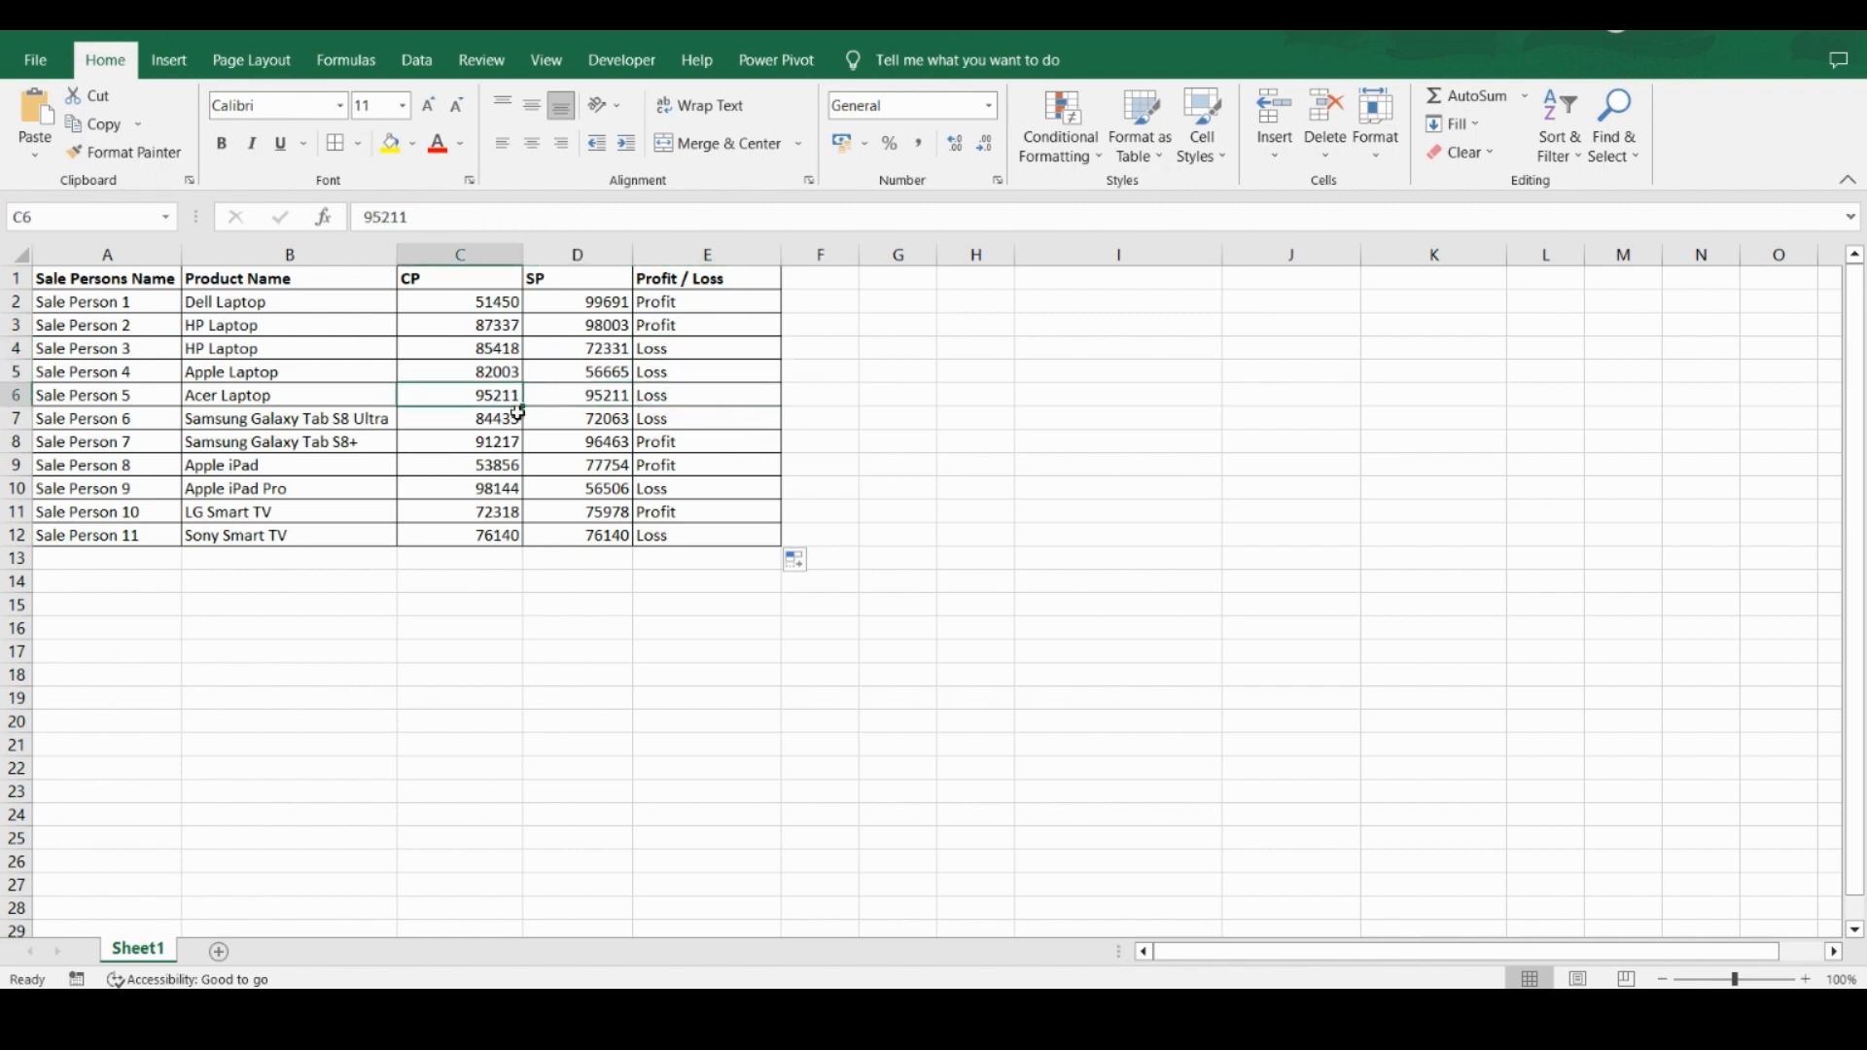
key(shift+Right)
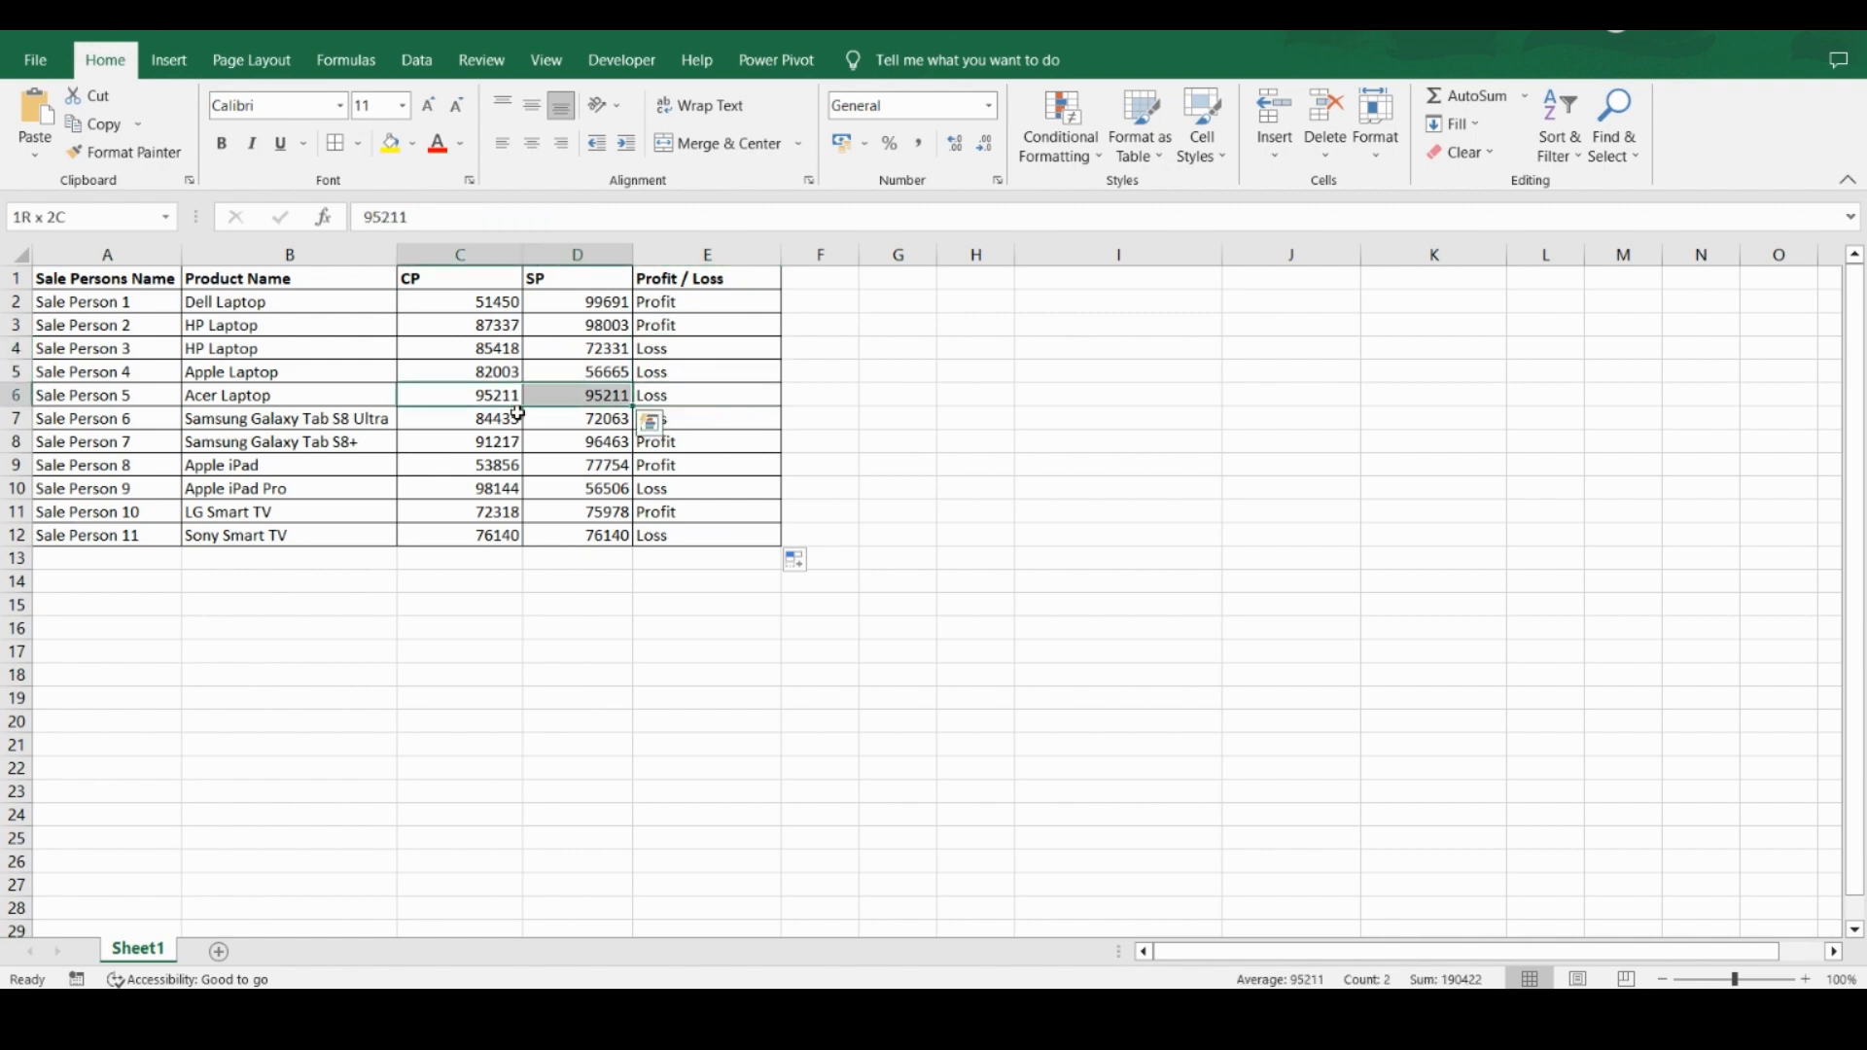
key(Right)
key(Right)
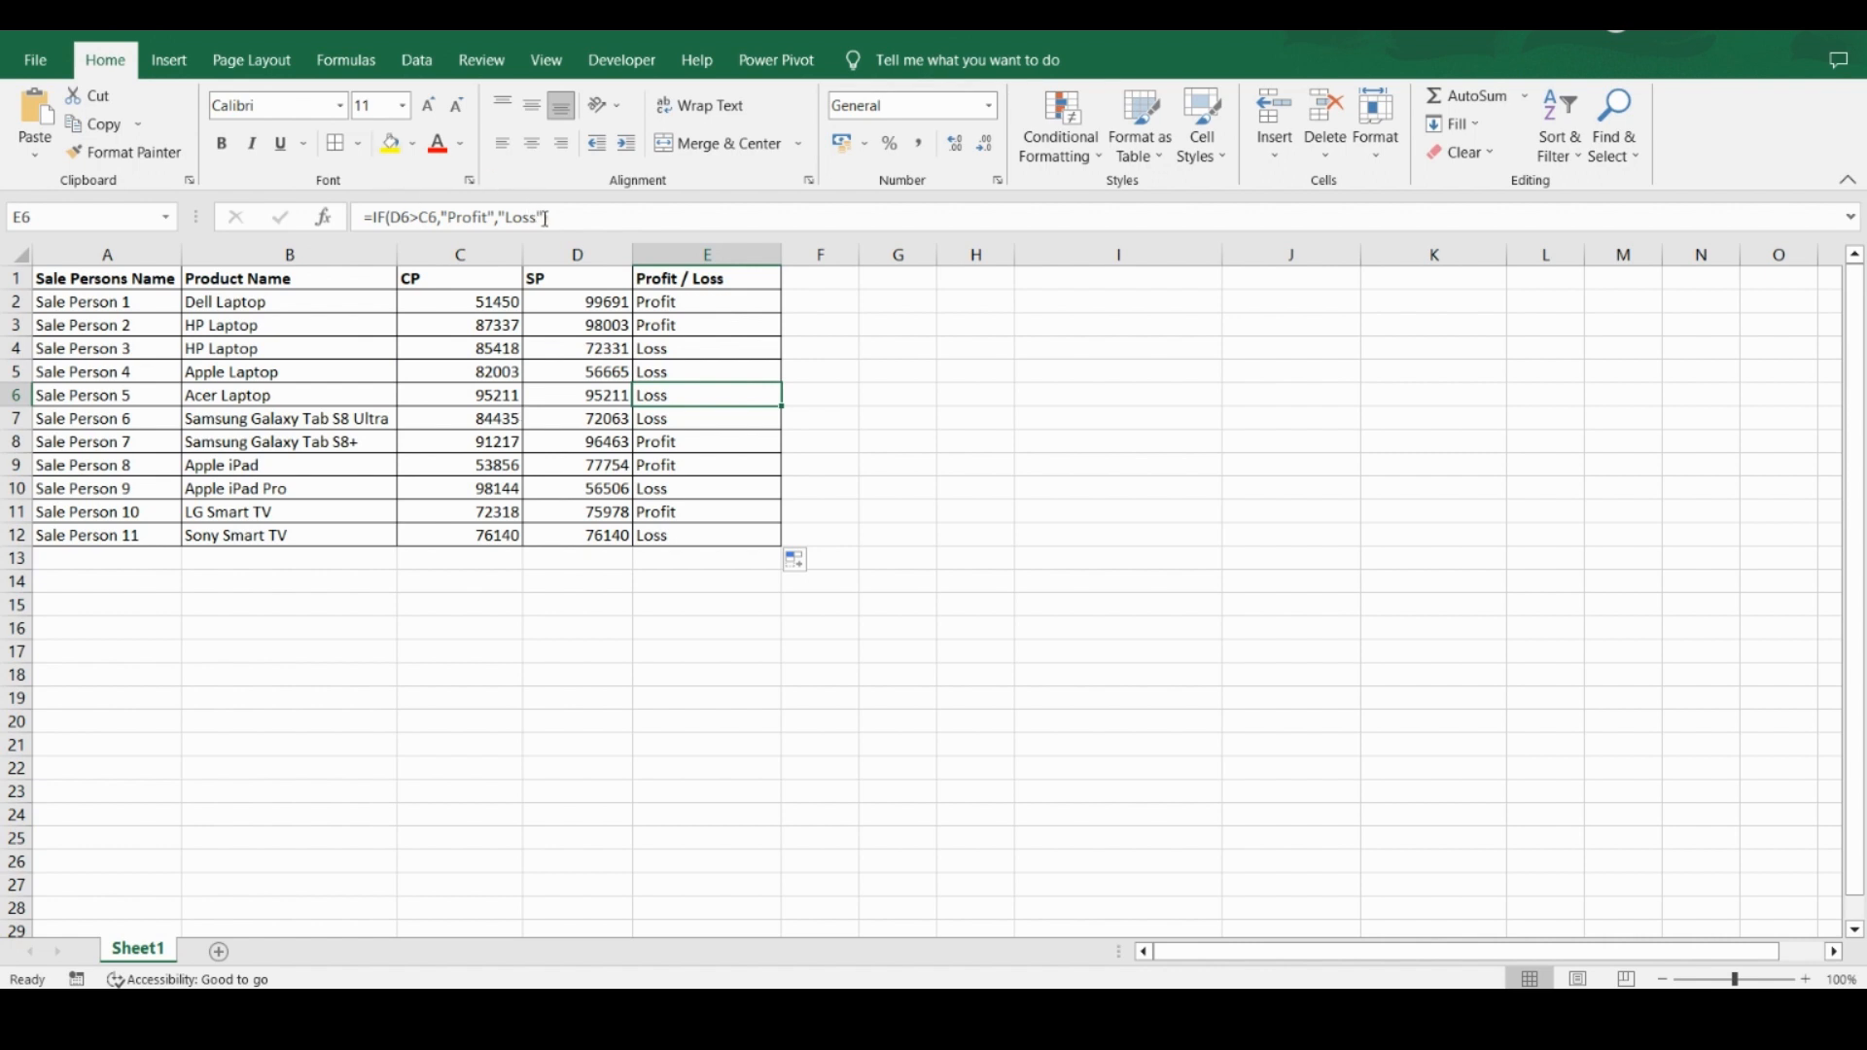
- Replace the "Loss" argument in the E2 formula with a nested if()
click(681, 306)
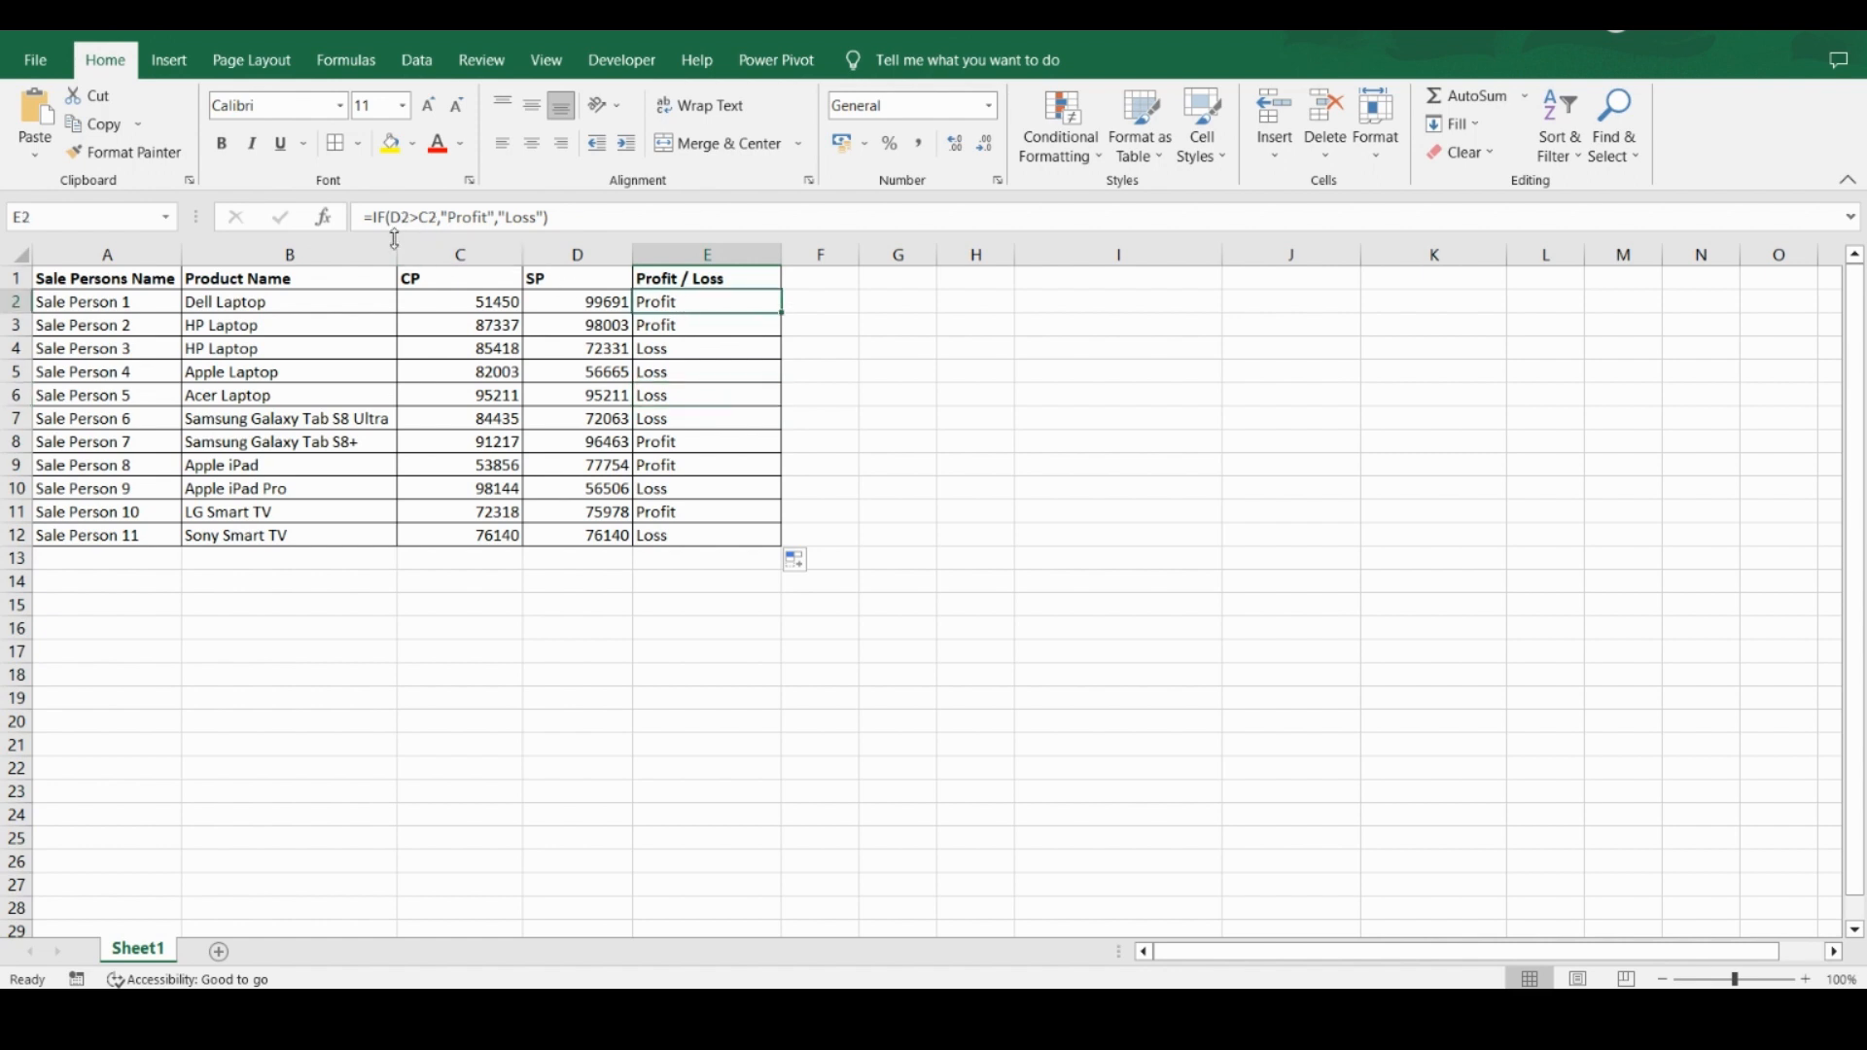
click(457, 217)
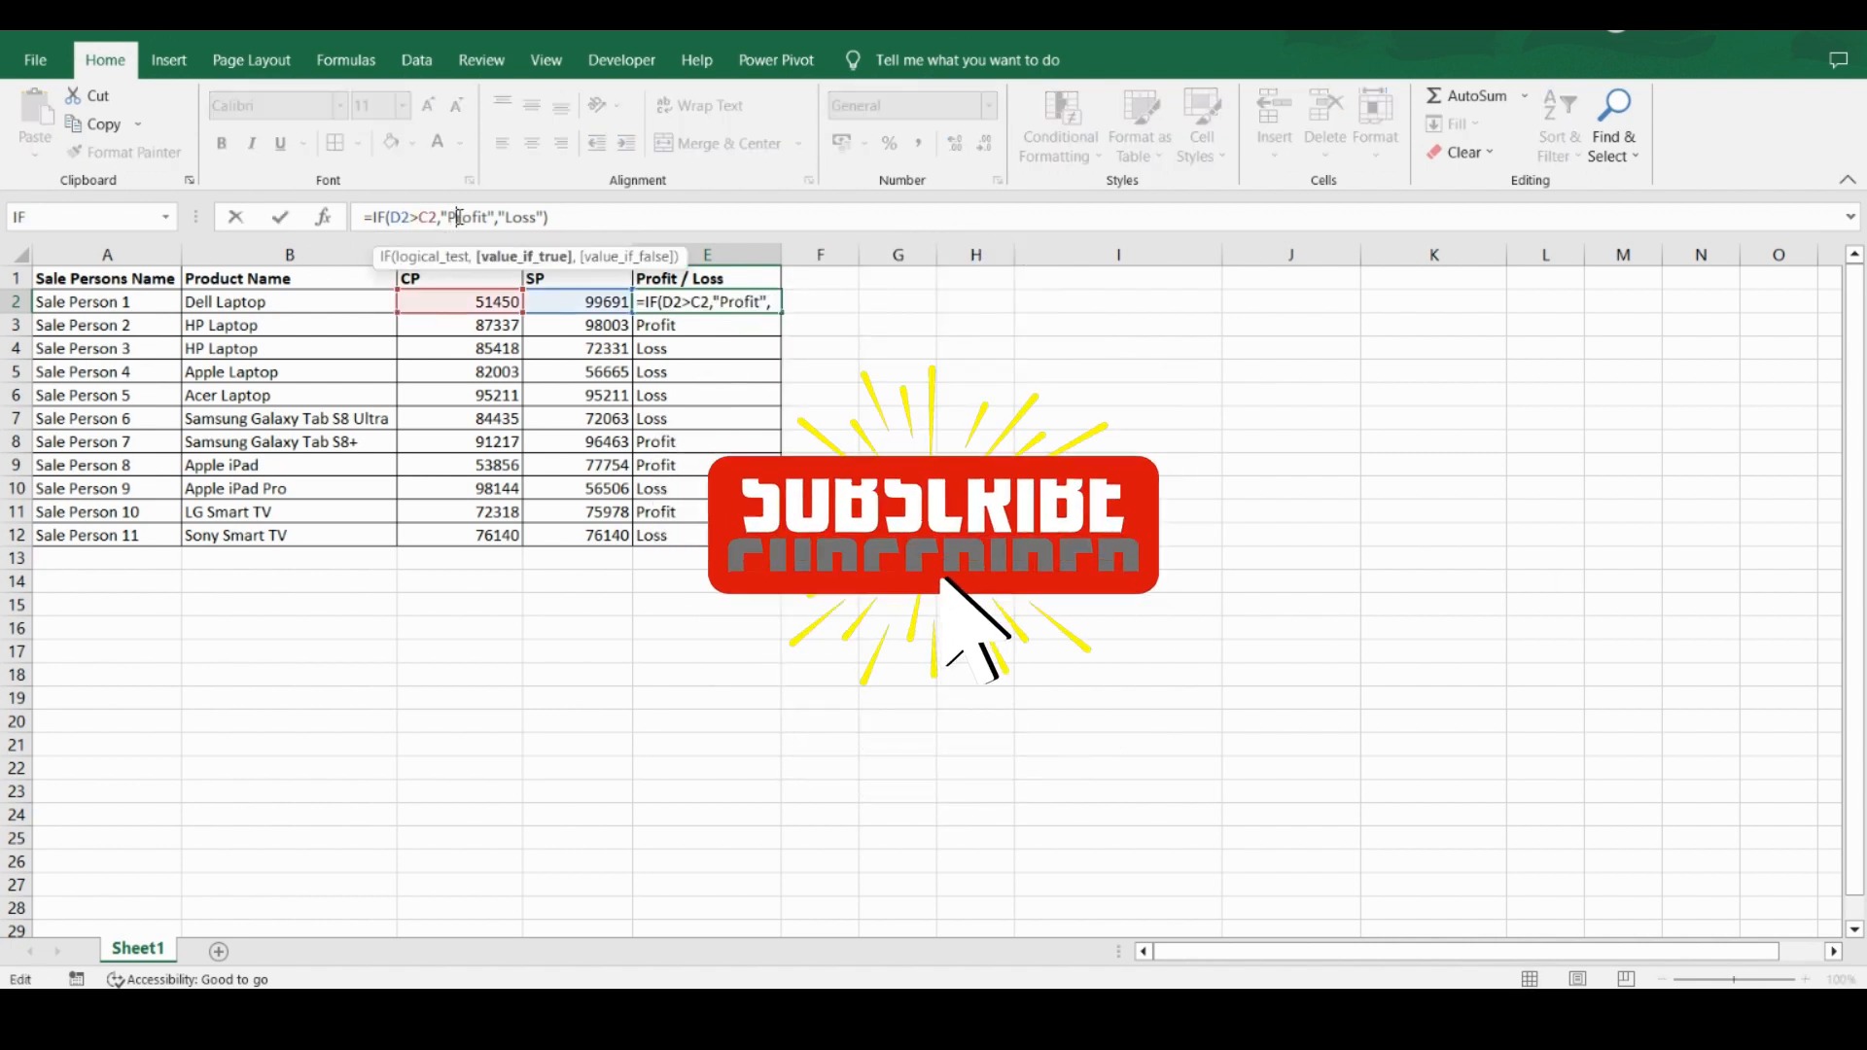
key(Right)
key(Right)
key(Right)
key(Right)
key(Right)
key(Right)
key(Right)
key(shift+Right)
key(shift+Right)
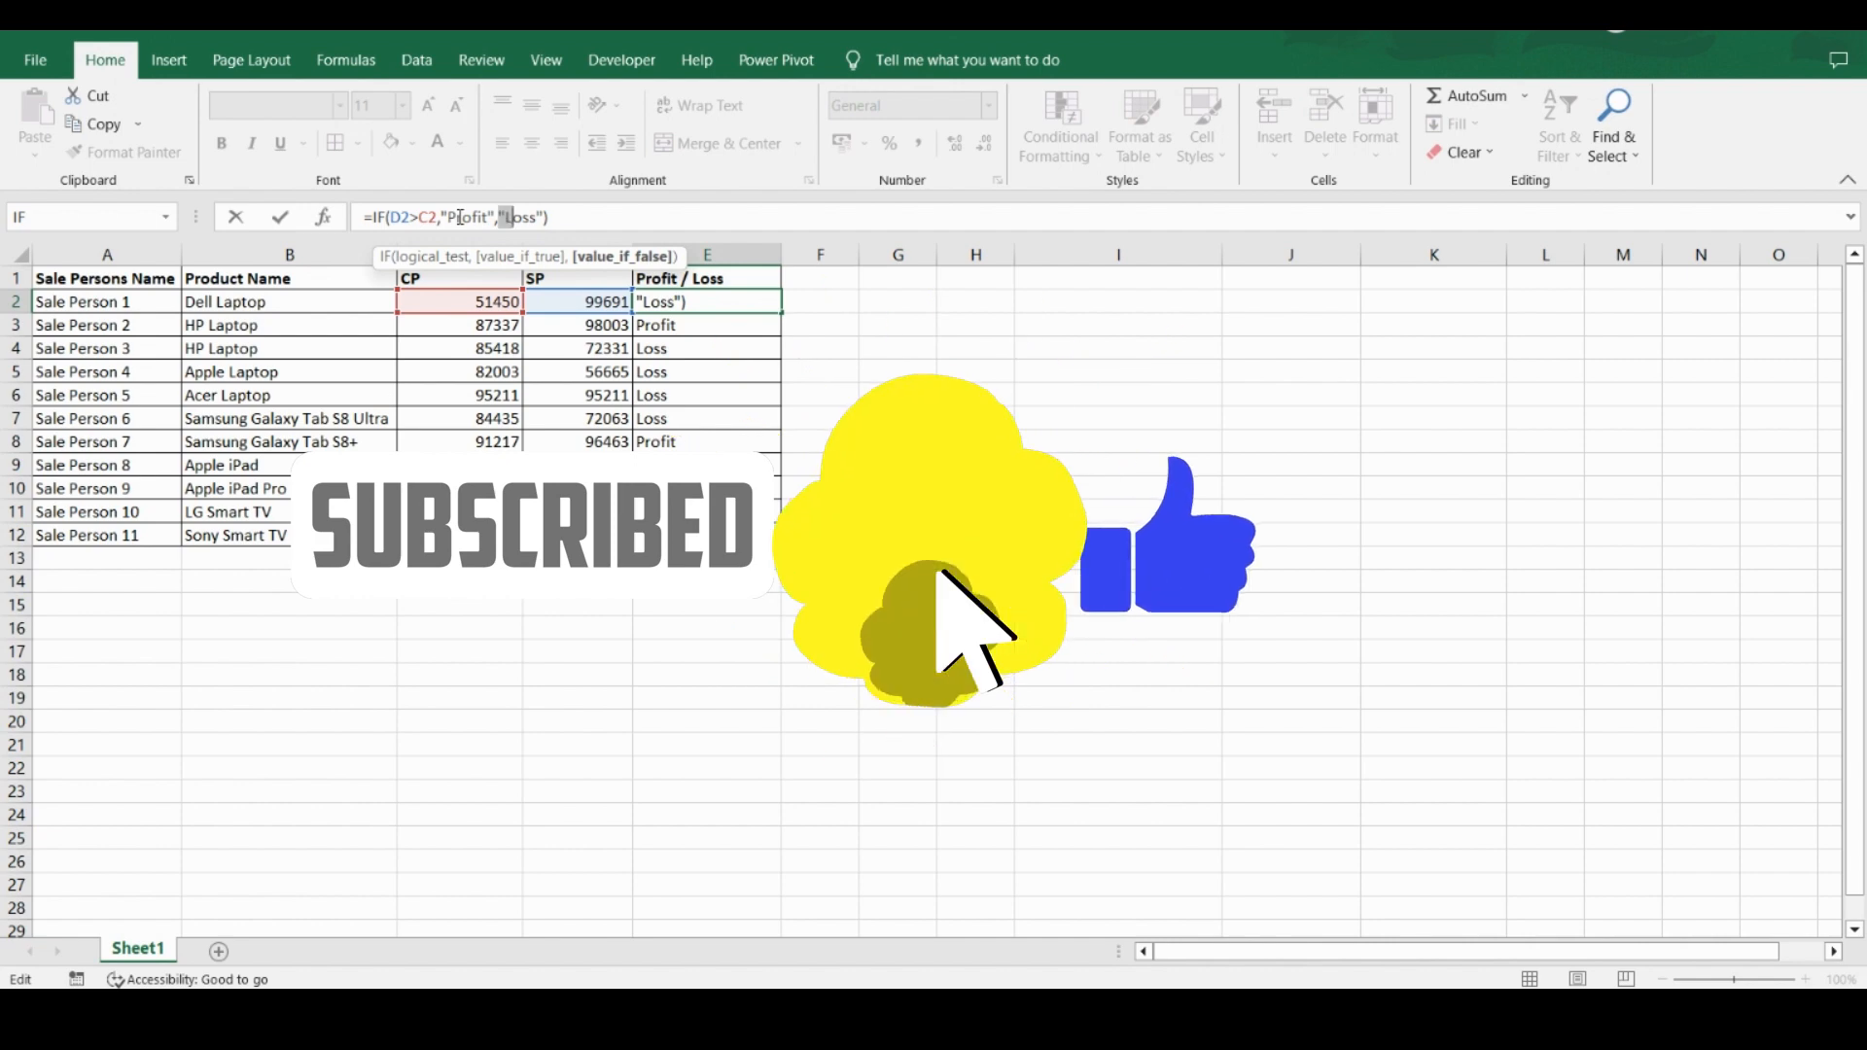
key(shift+Right)
key(shift+Right)
key(shift+Right)
key(shift+Right)
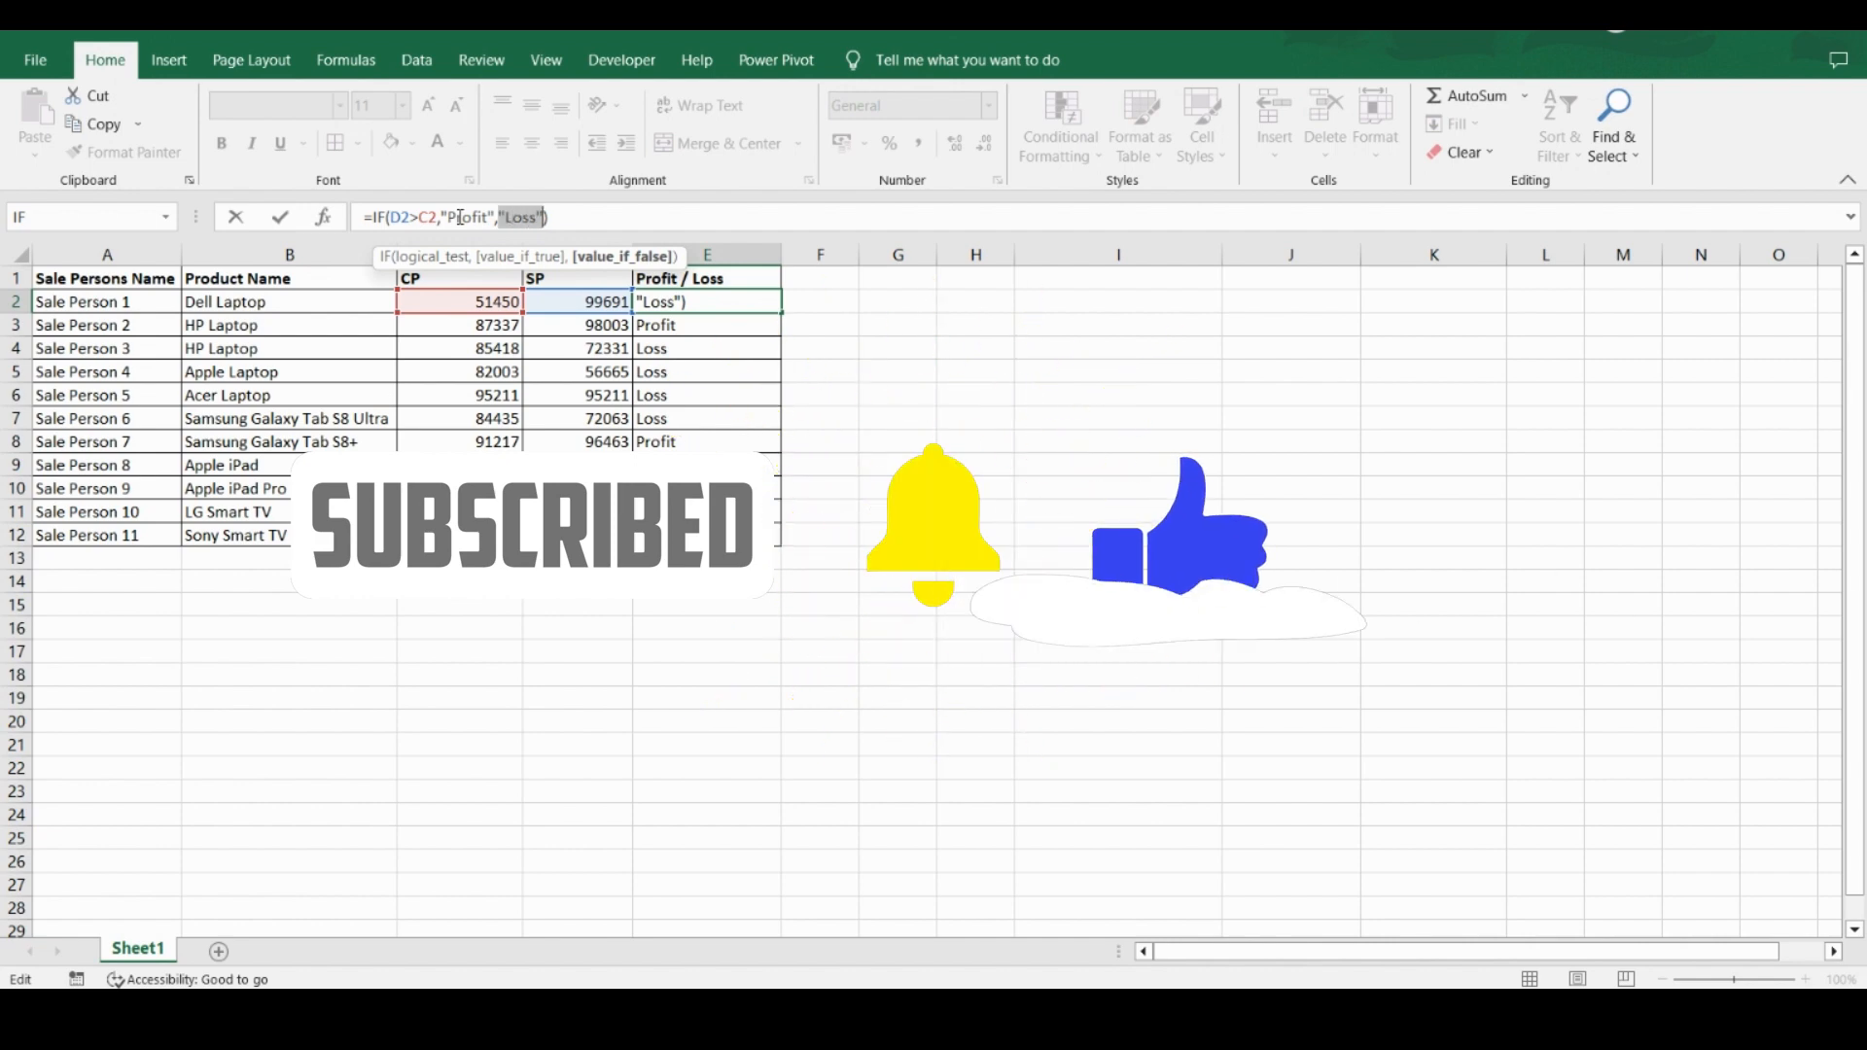
text(if)
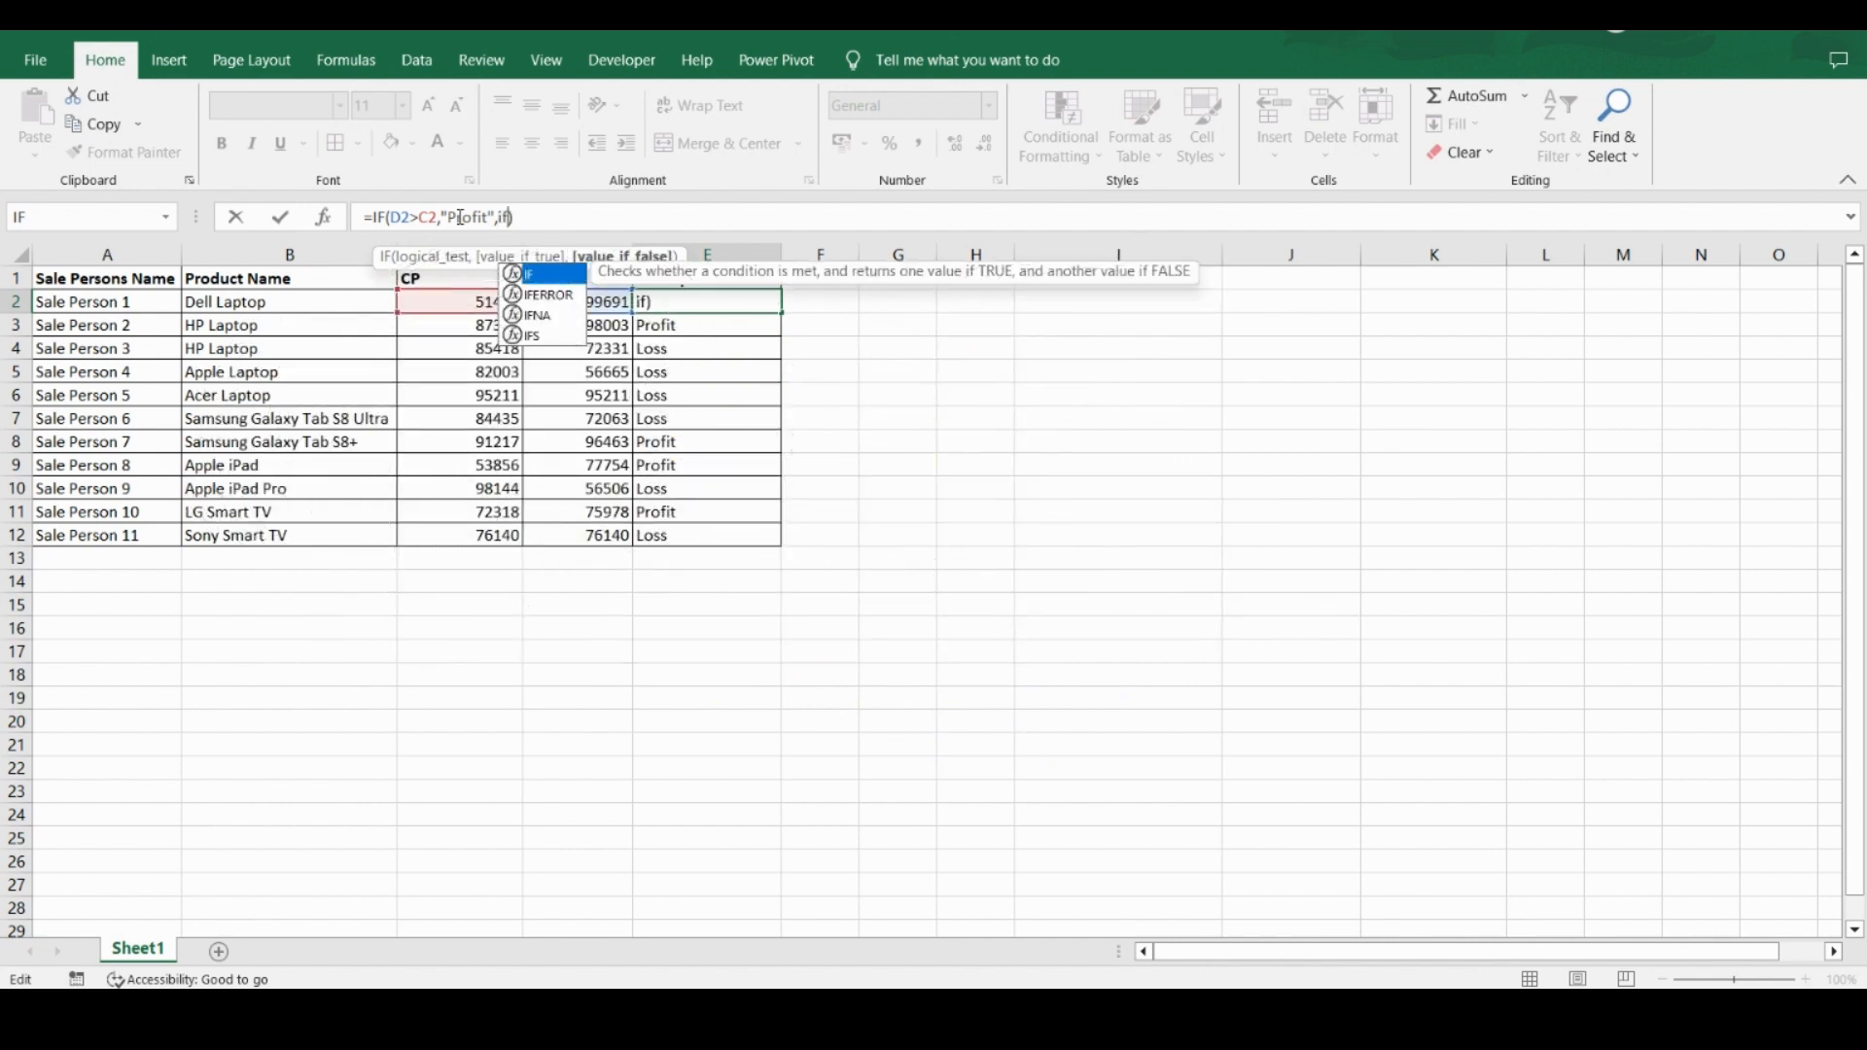
text(())
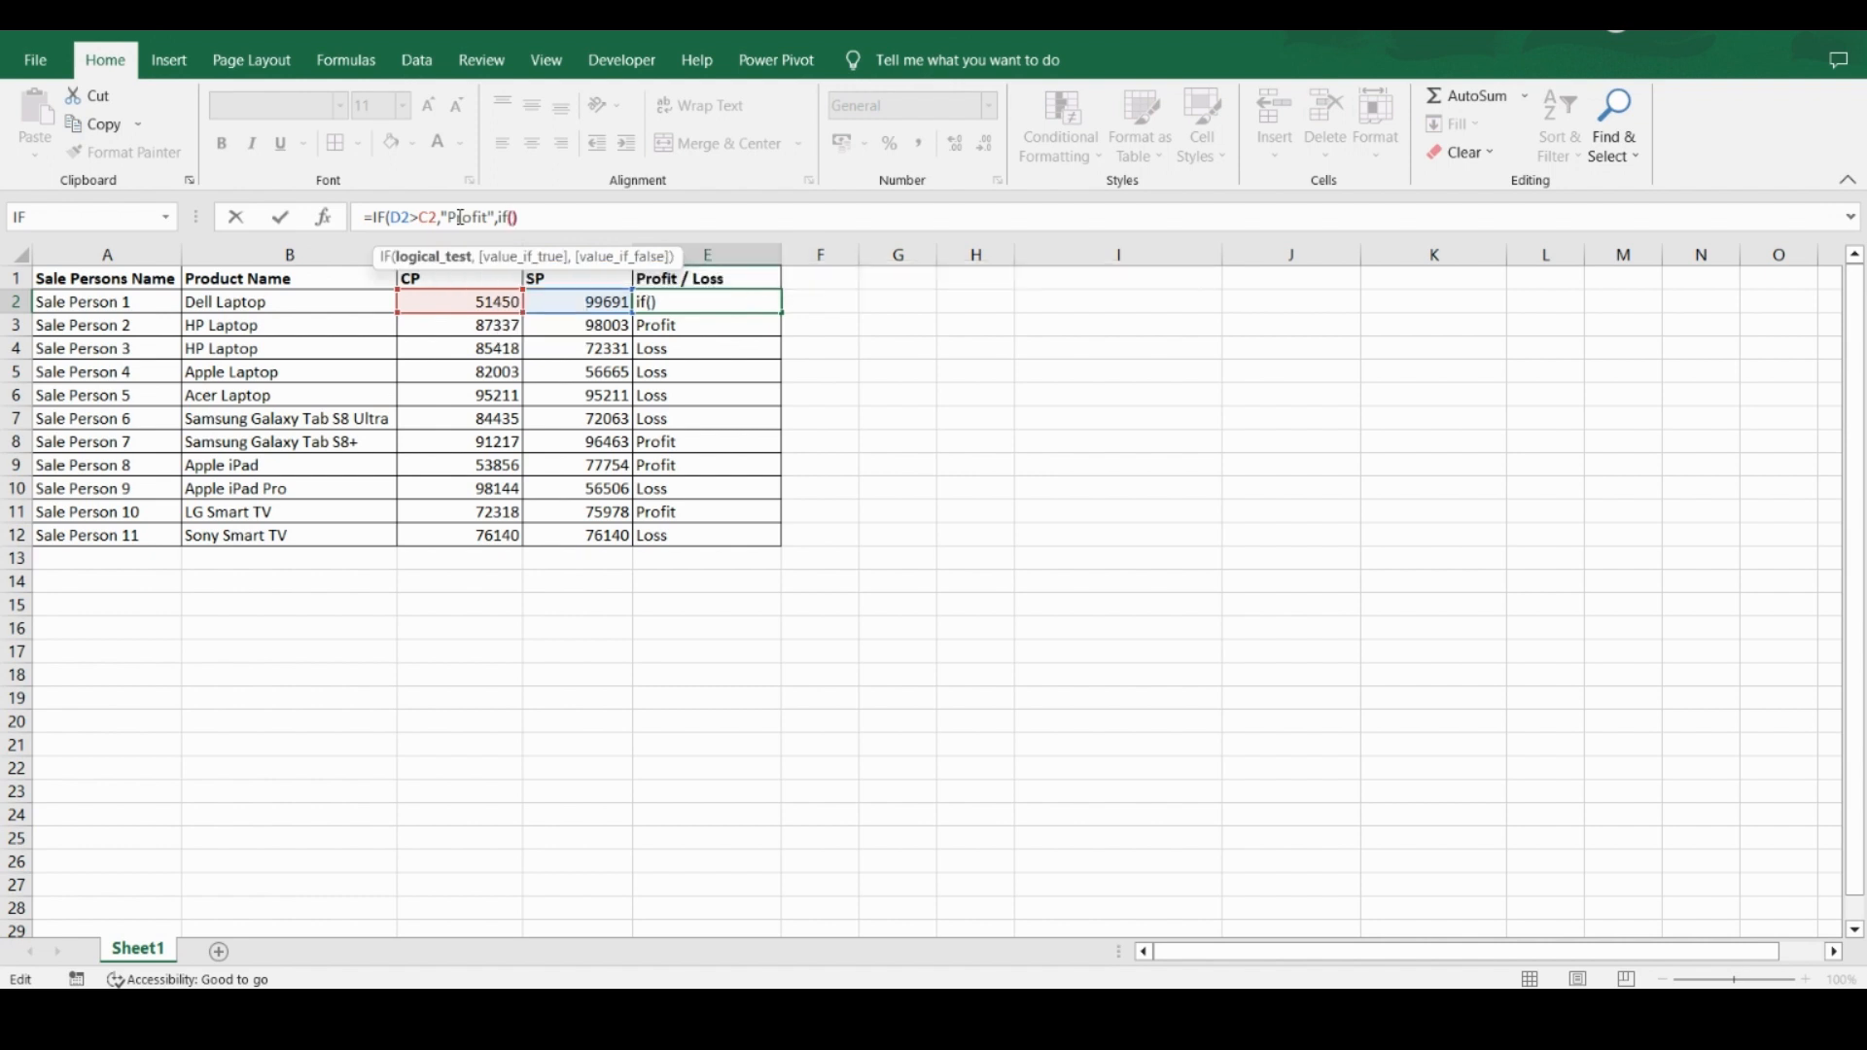
- Enter C2>D2 as the nested IF's logical test, followed by a comma for its next argument
key(Left)
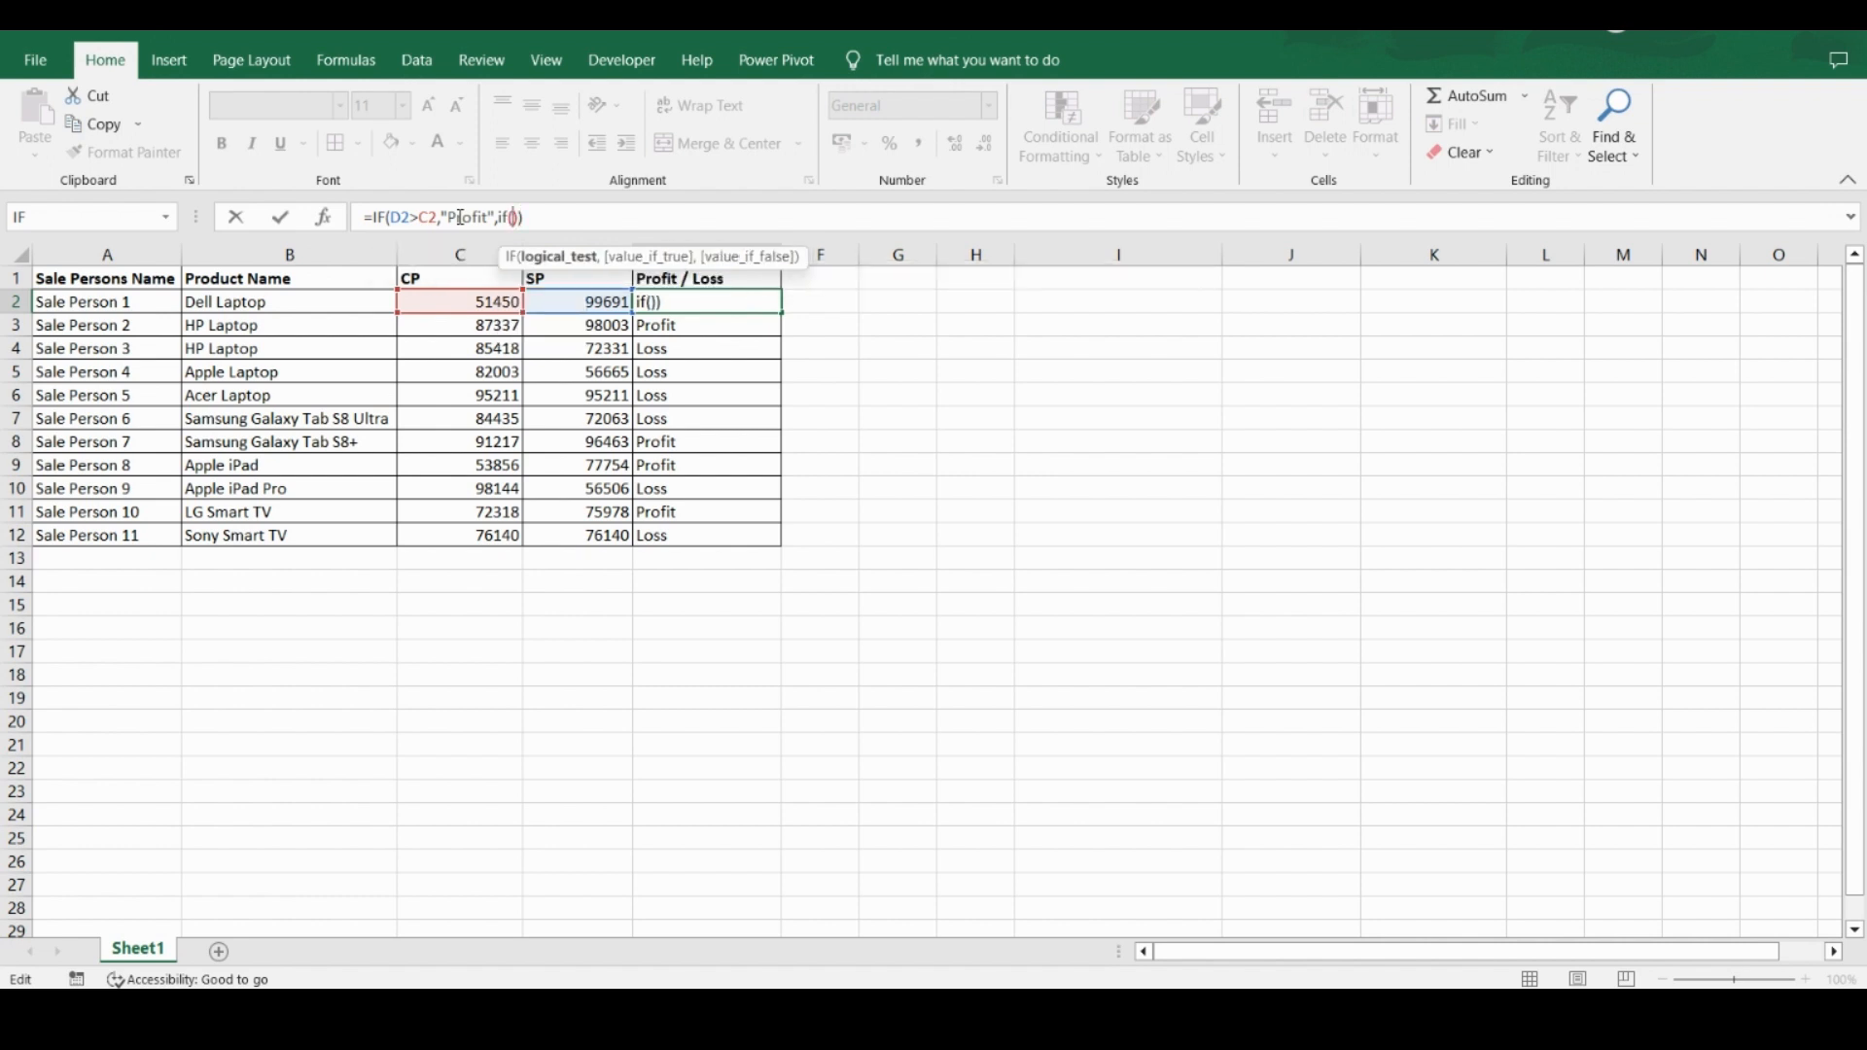
text(C2)
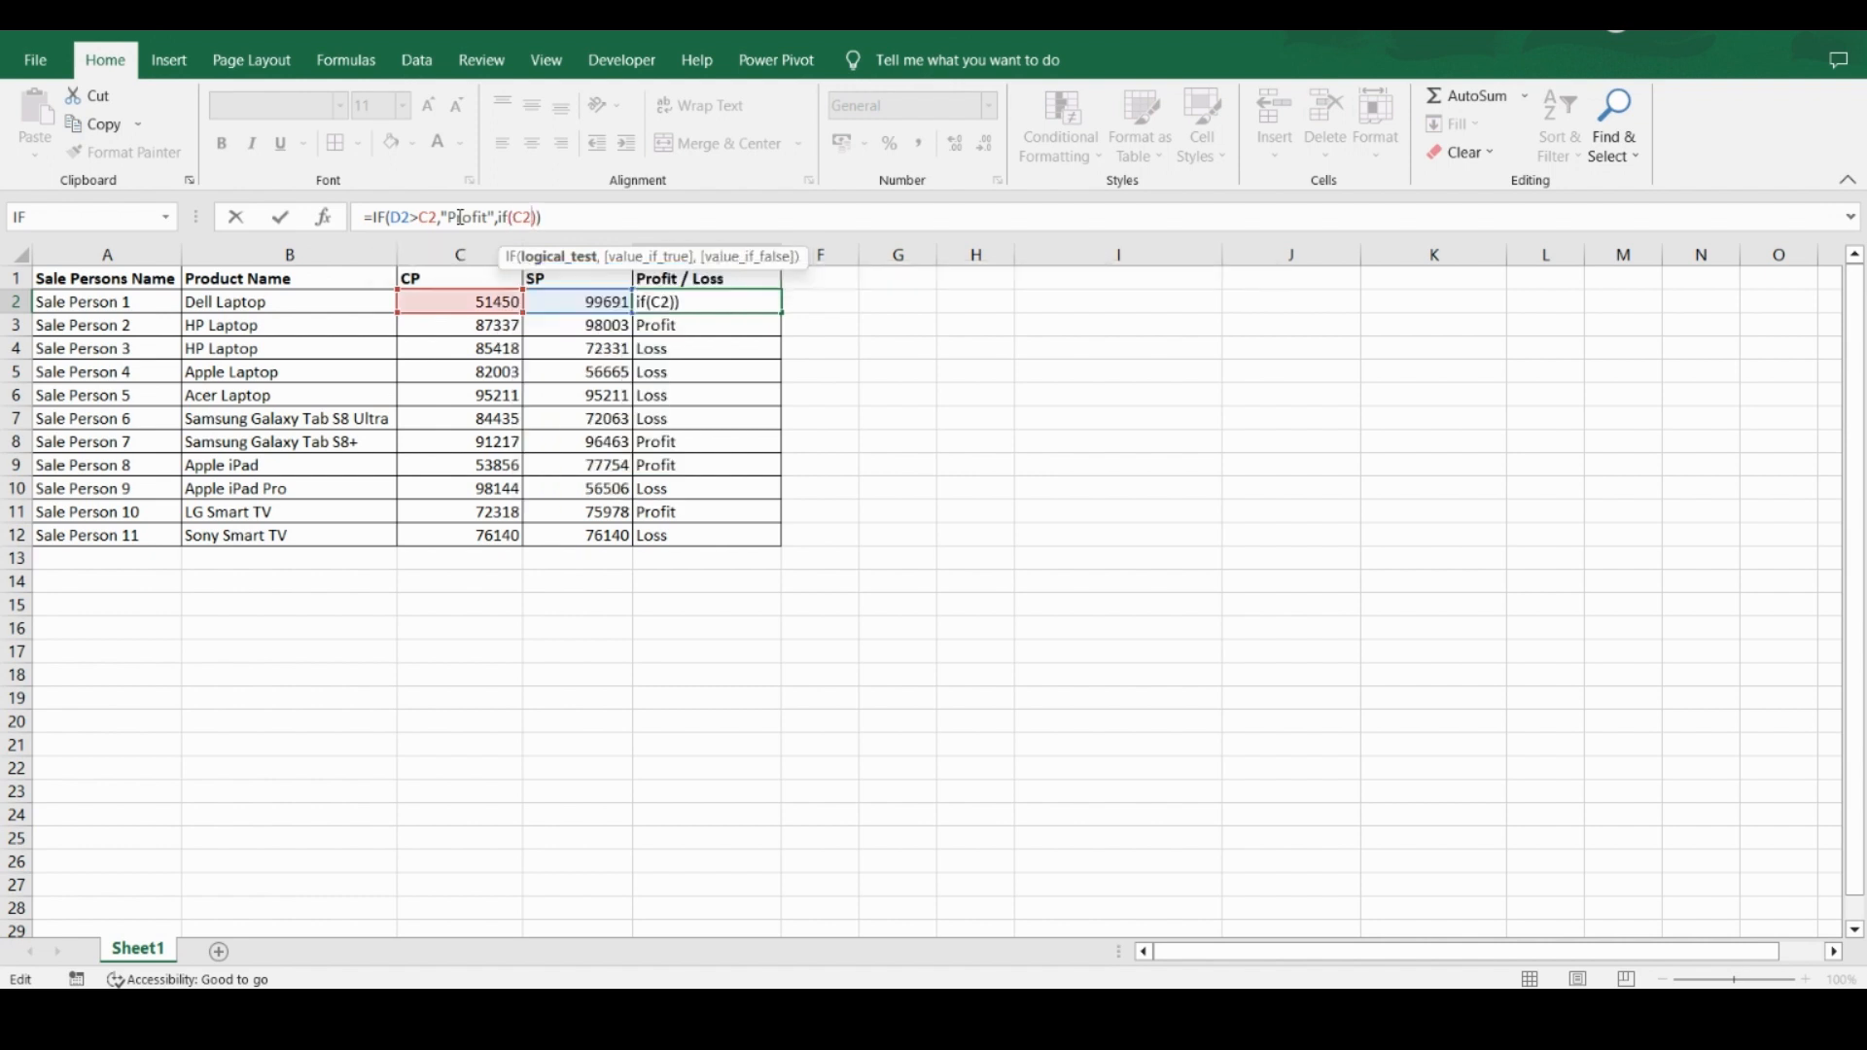
text(>D2)
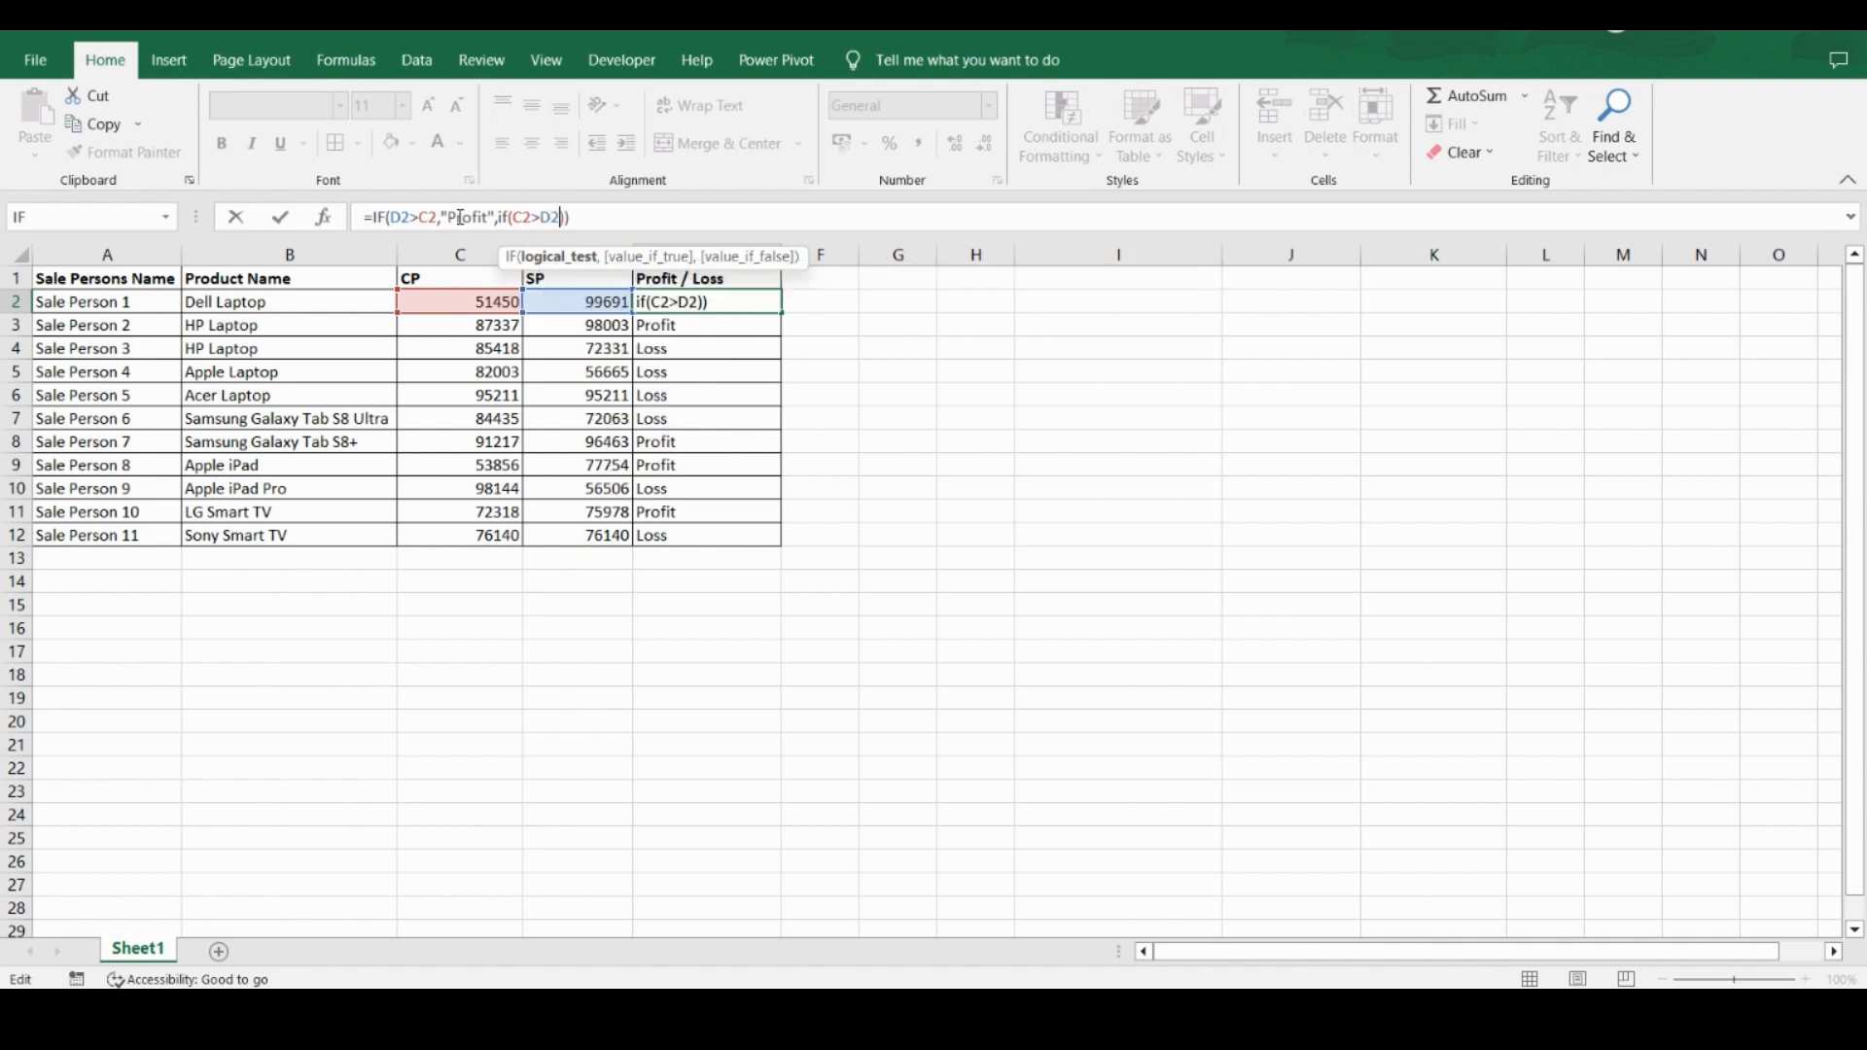
text(,)
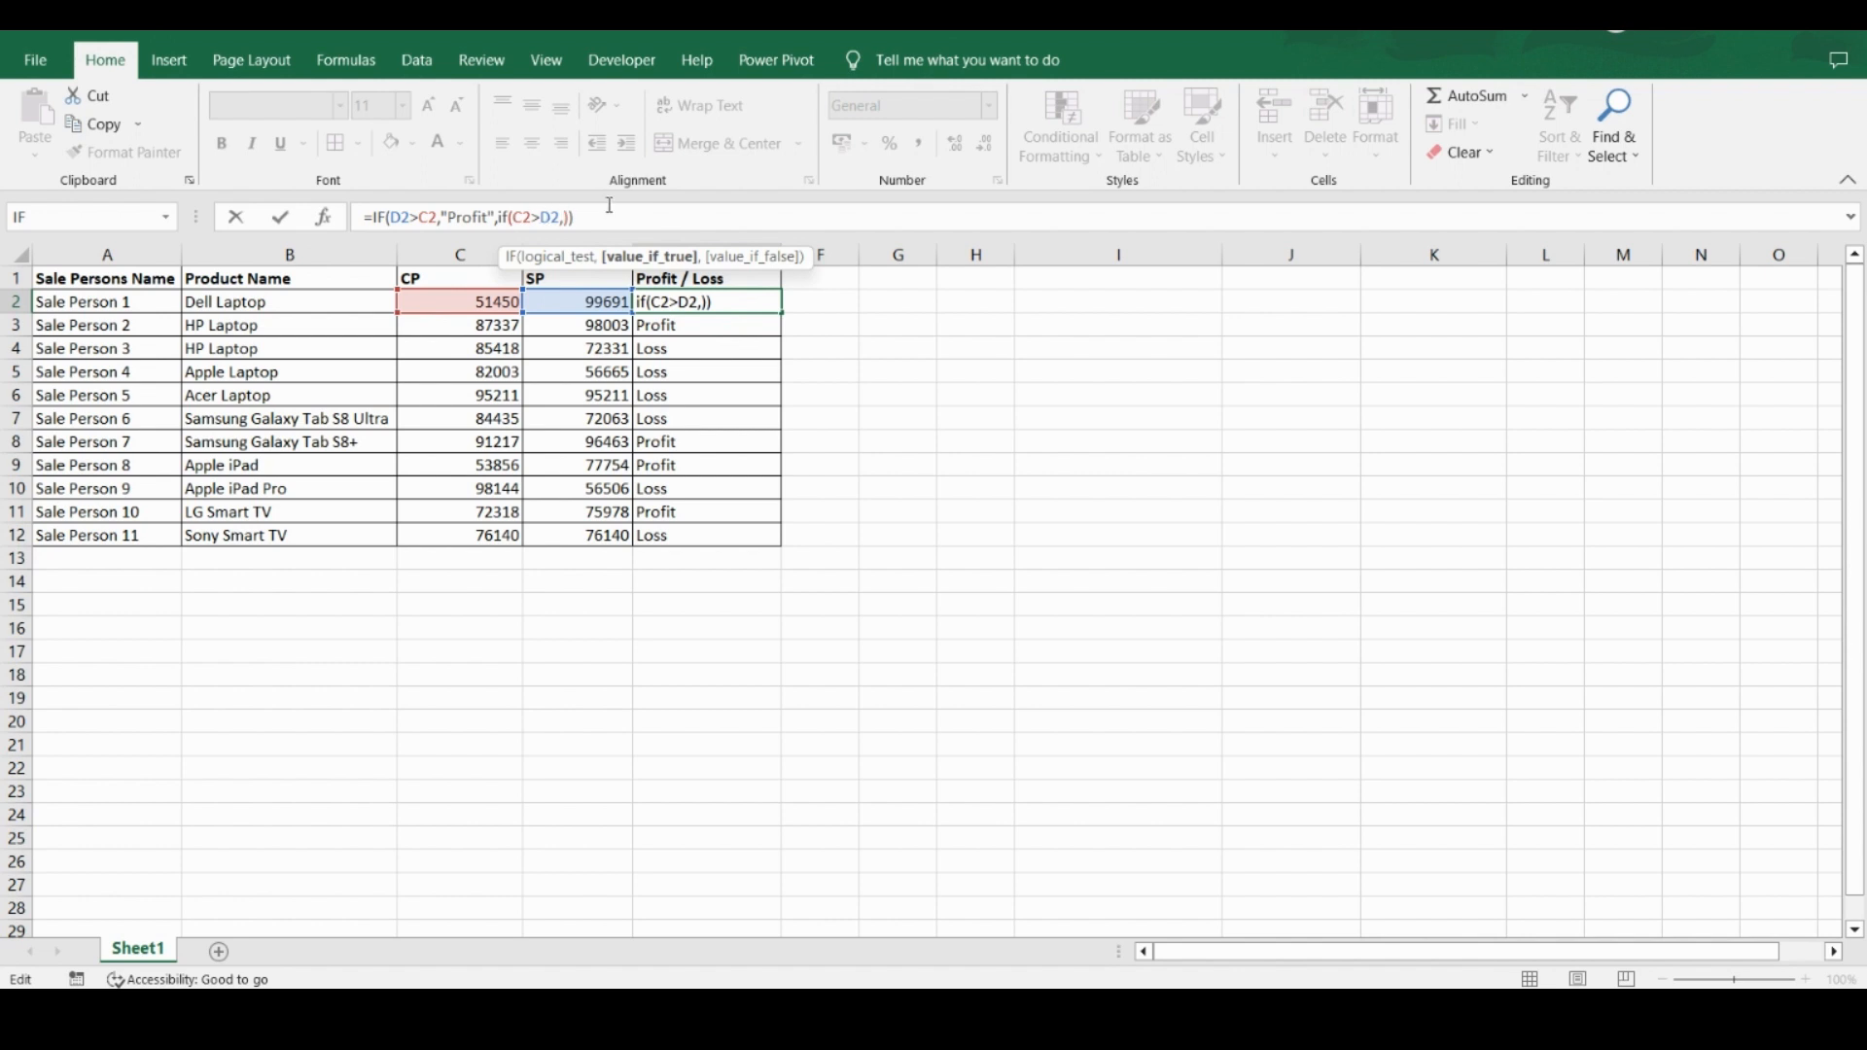
- Enter "Loss" as the nested IF's value if true in E2 and add empty quotes for its value if false
text("Loss")
text(")
key(Left)
key(Right)
text(,"Loss",")
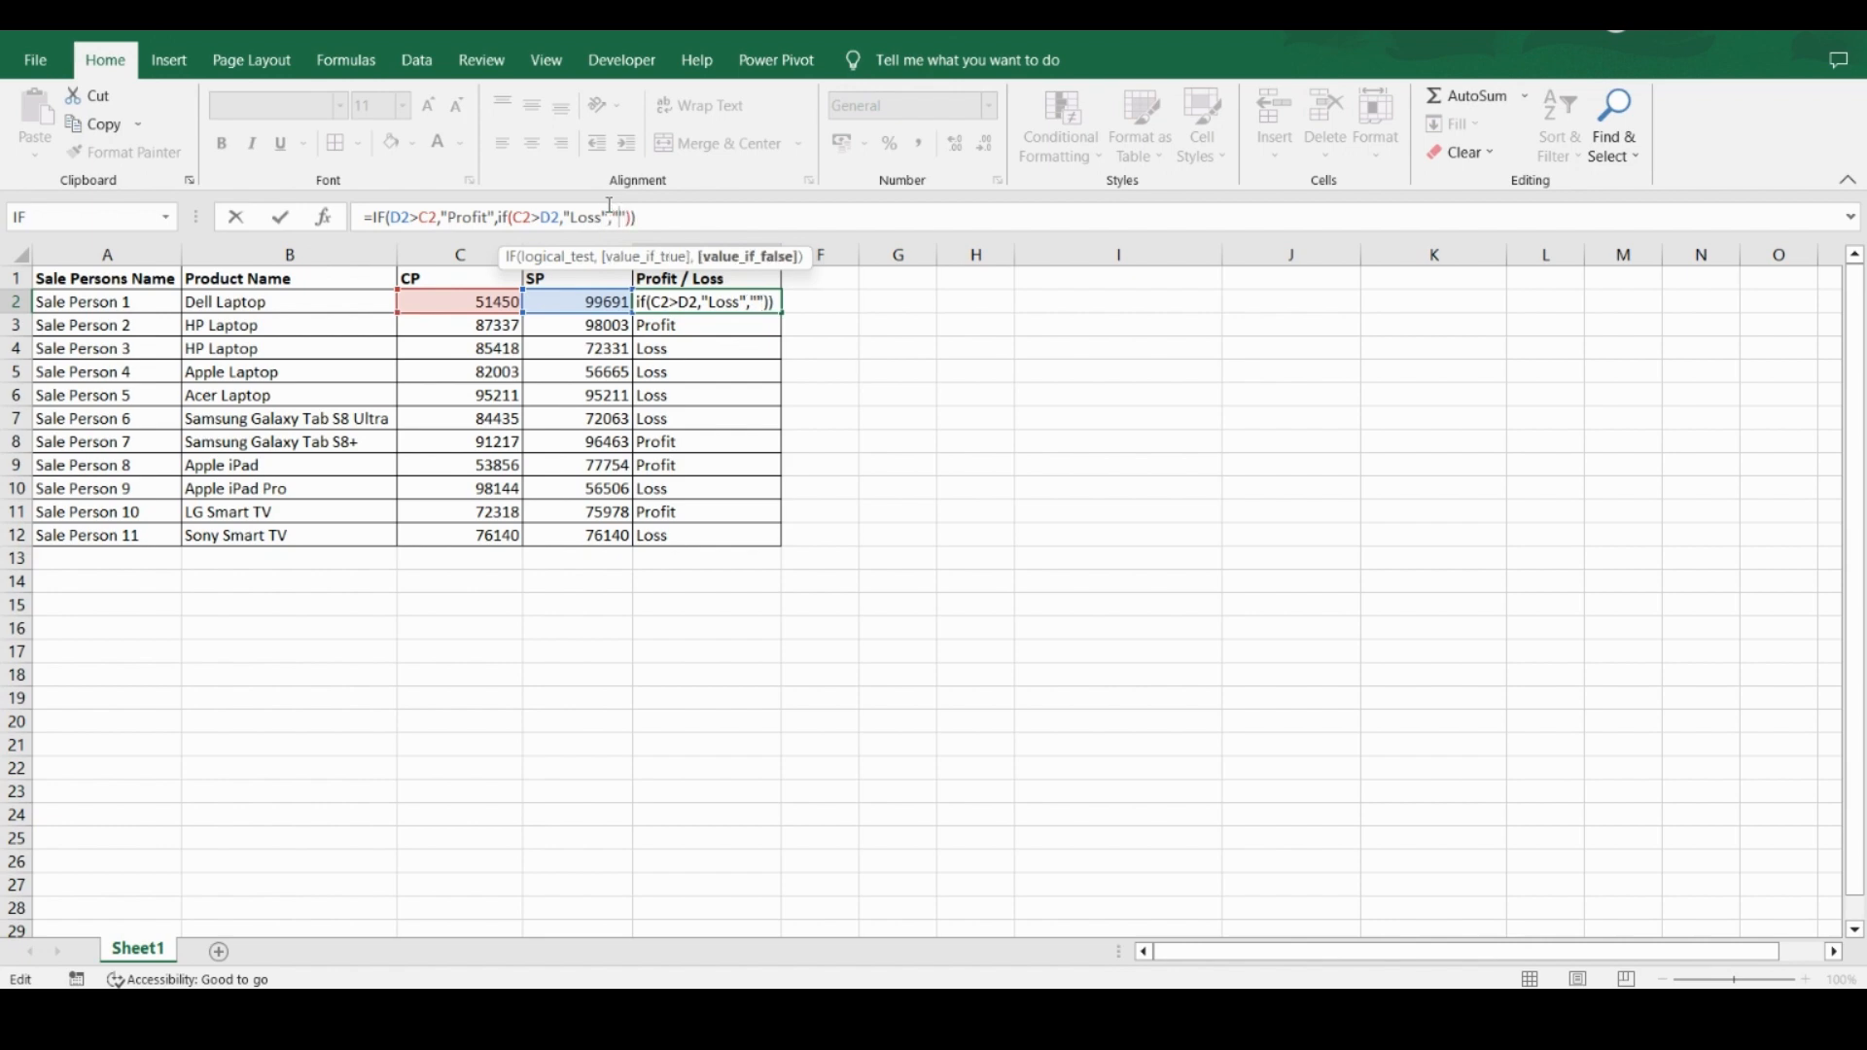
- Fill in "No Profit / No Loss" as the nested IF's value if false in the E2 formula
text(No )
text(Pro)
text(fit)
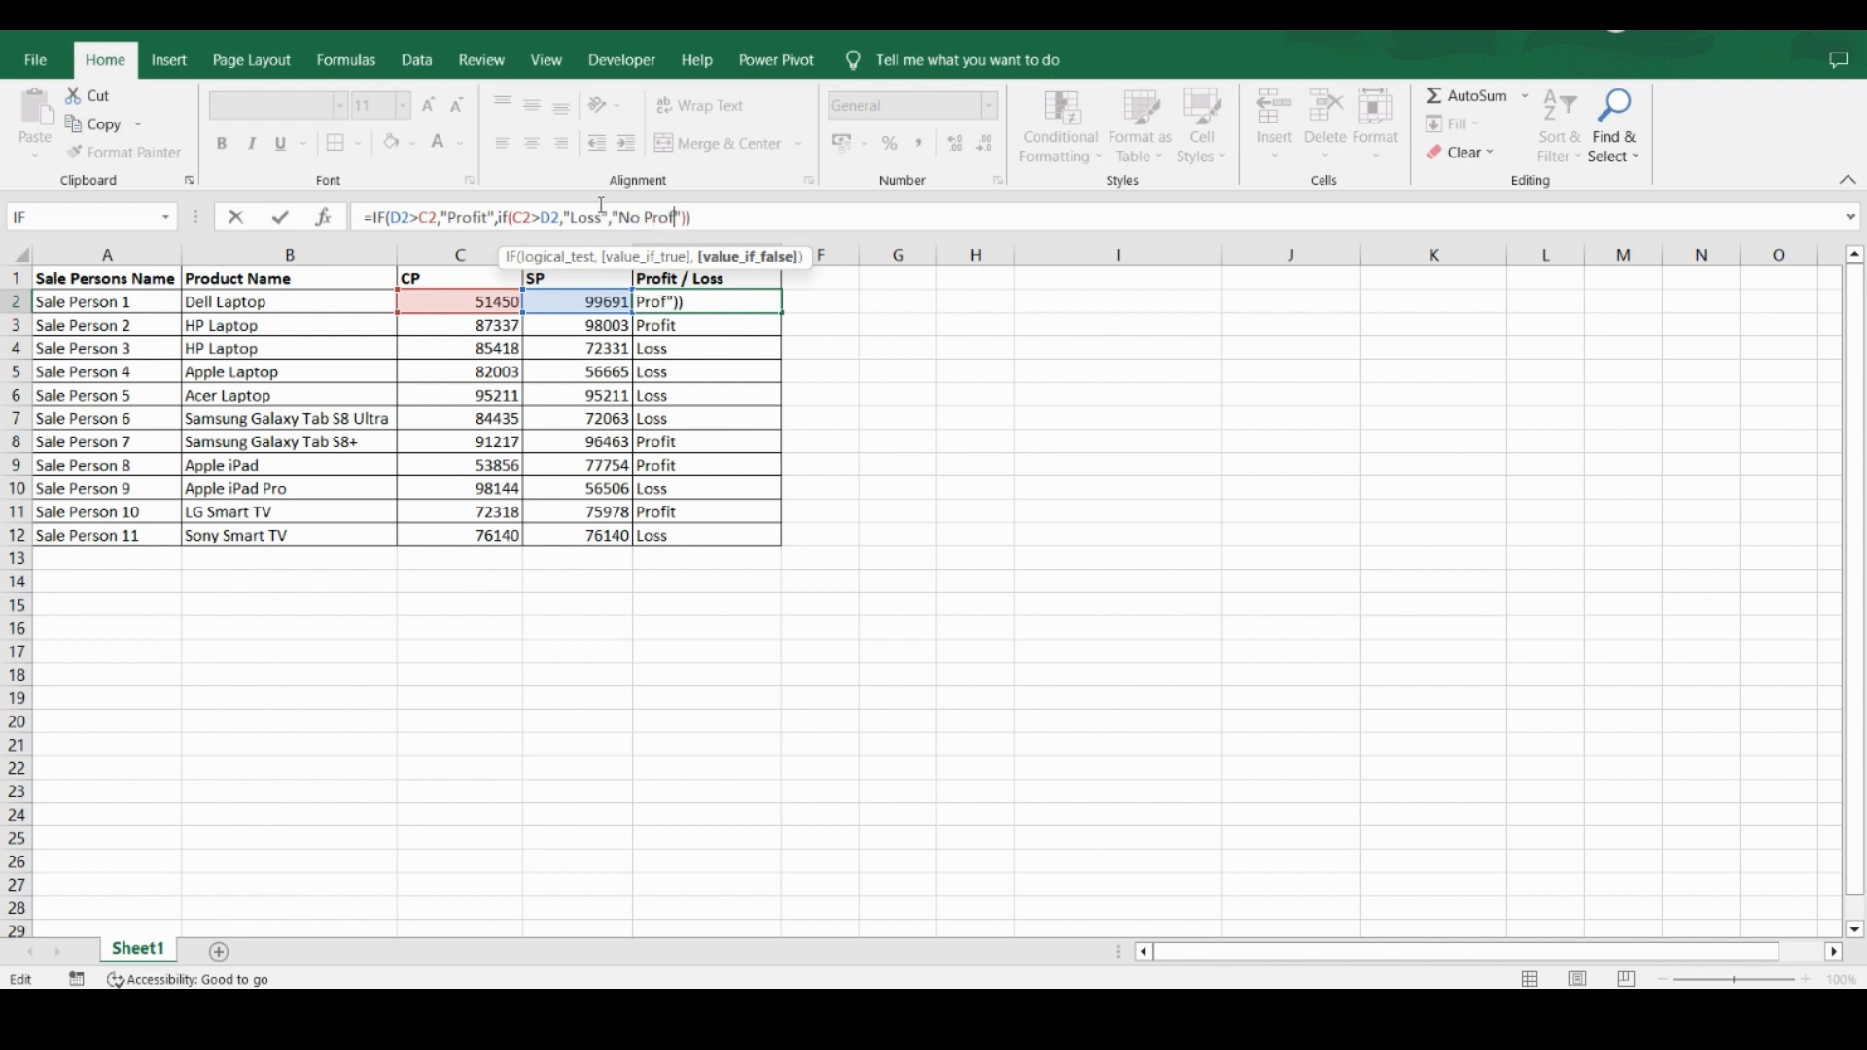
text( / No Loss)
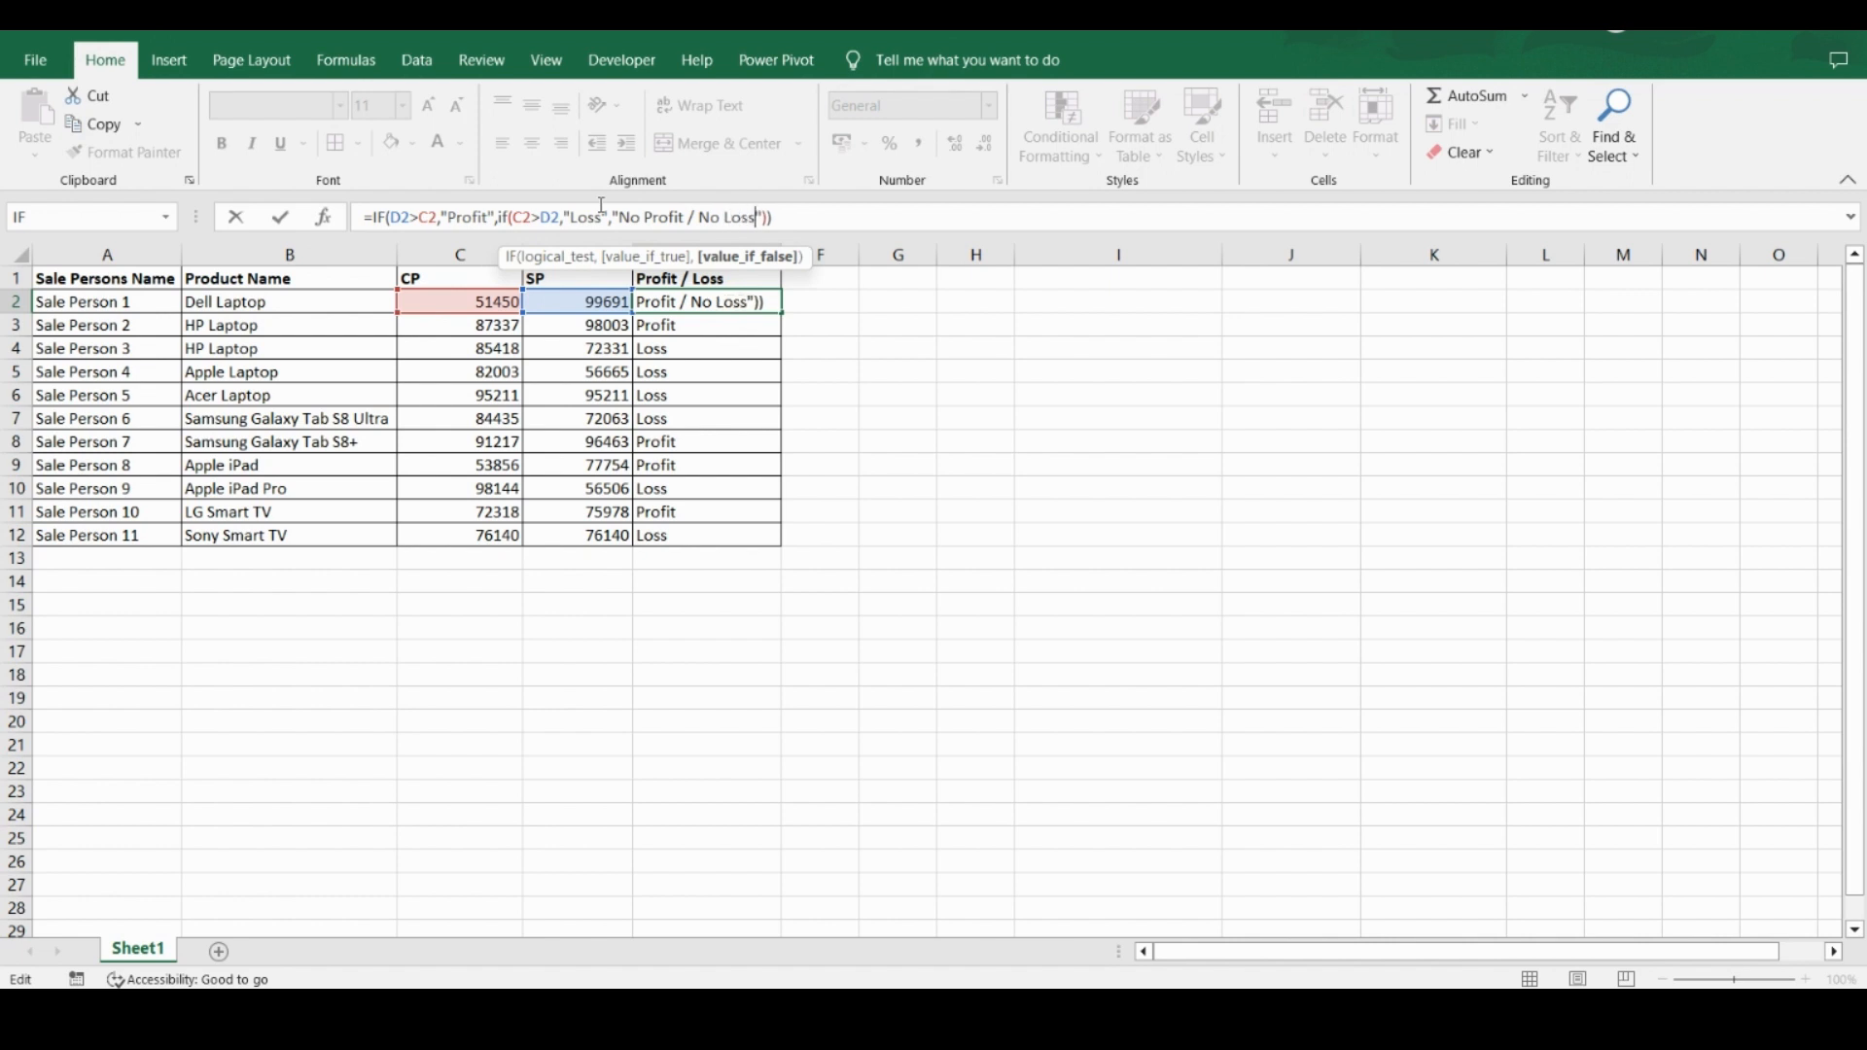
key(Right)
key(Right)
key(Right)
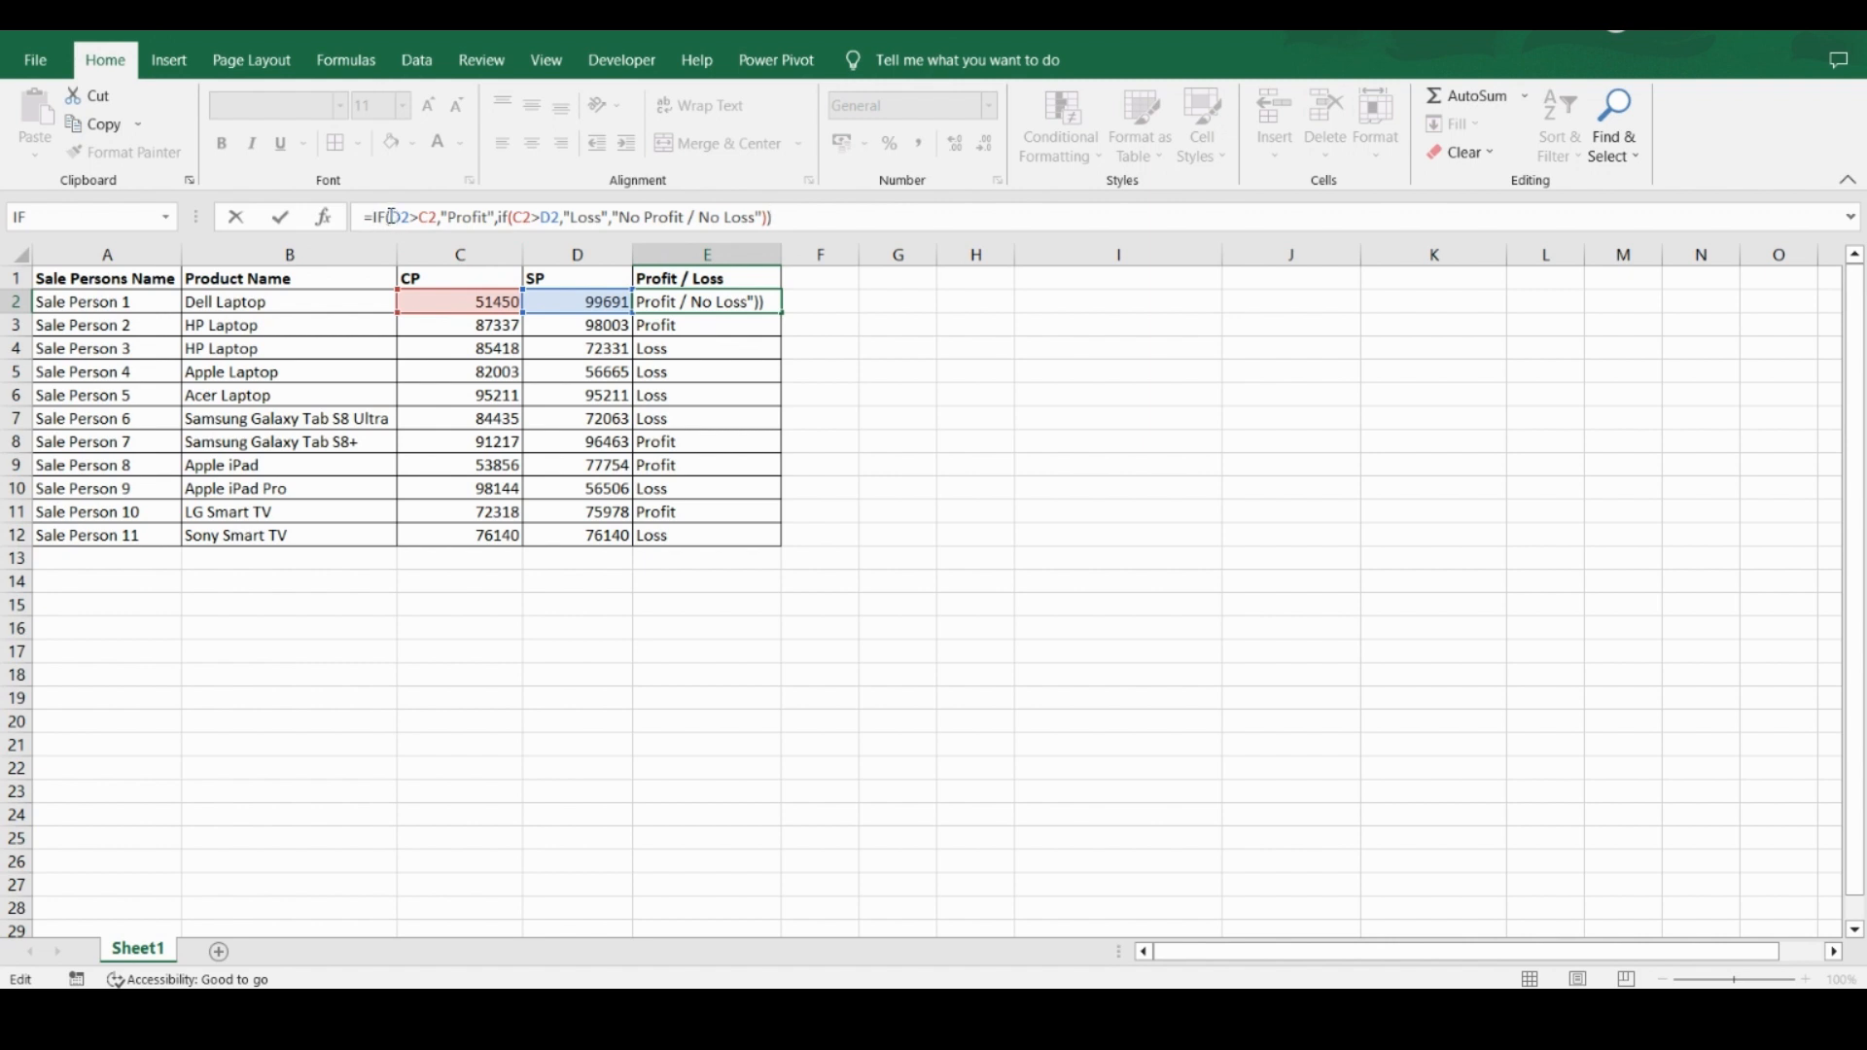
- Review the outer and nested IF arguments in the E2 formula, from D2>C2 to "No Profit / No Loss", and commit the formula
drag(392, 216, 438, 219)
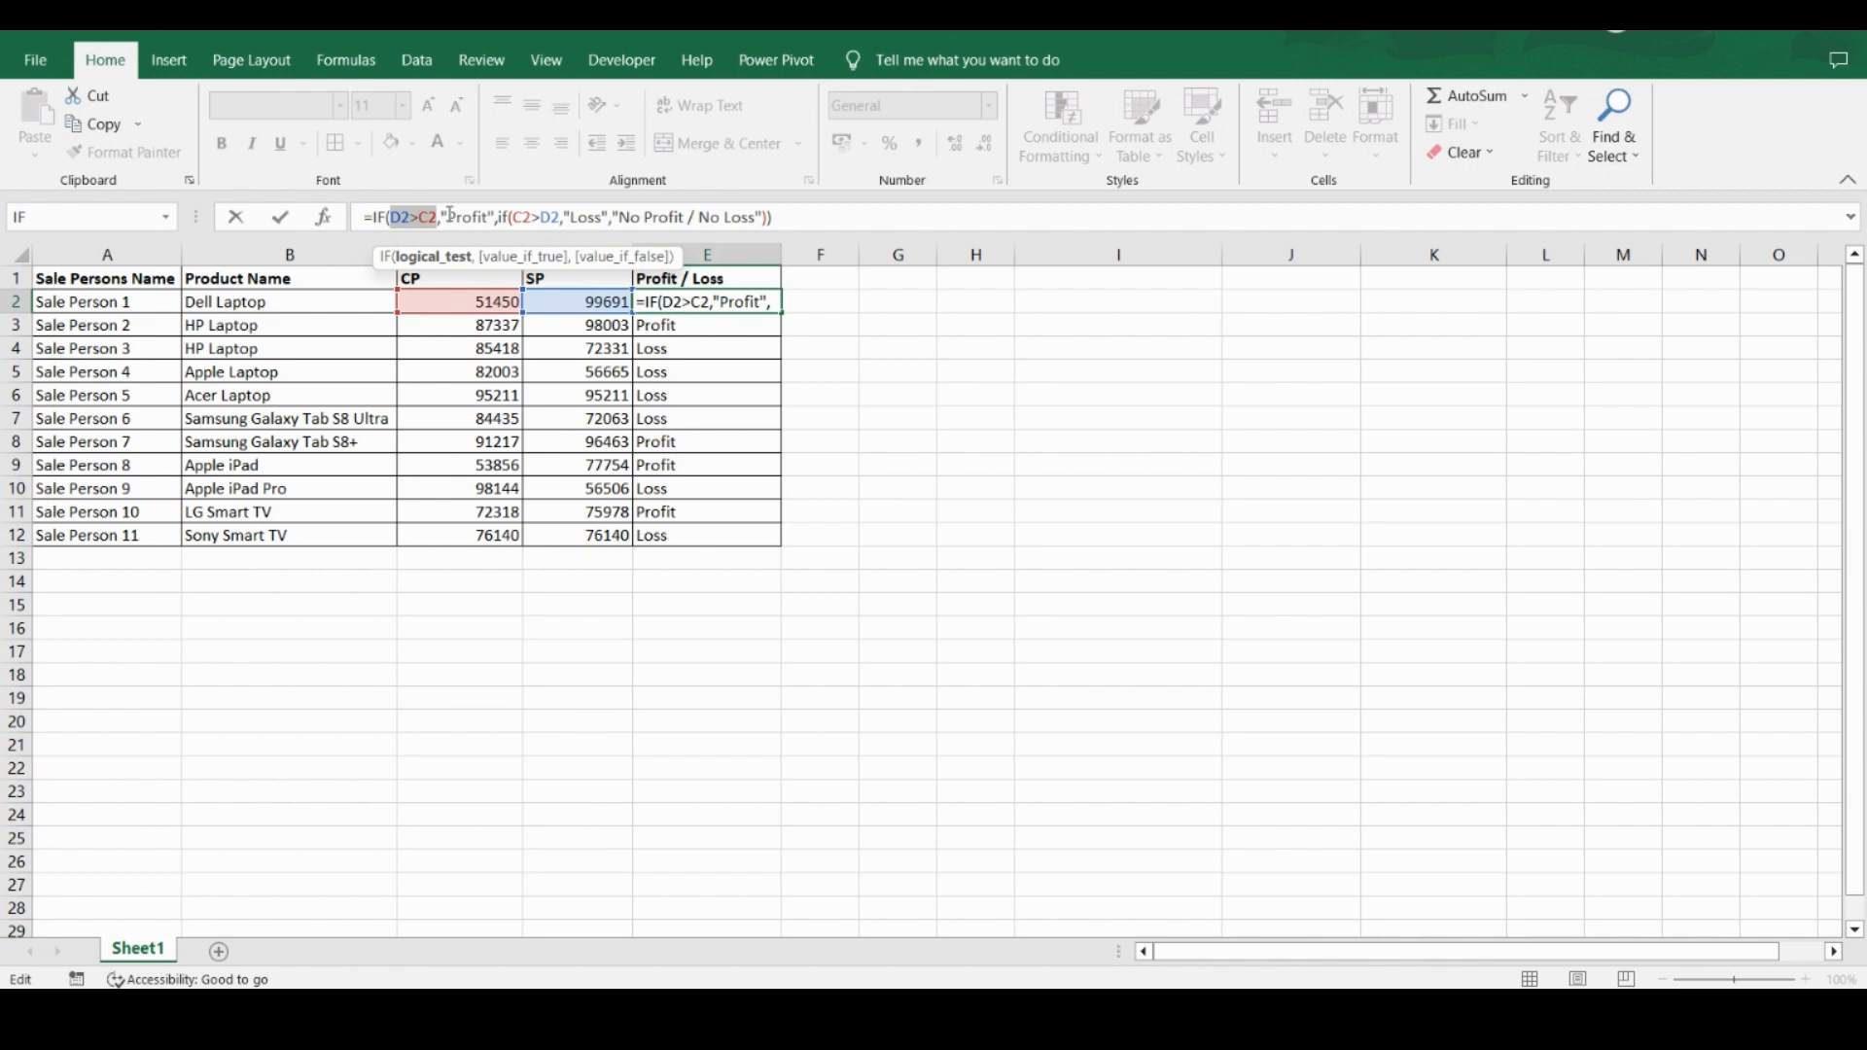
drag(448, 215, 492, 218)
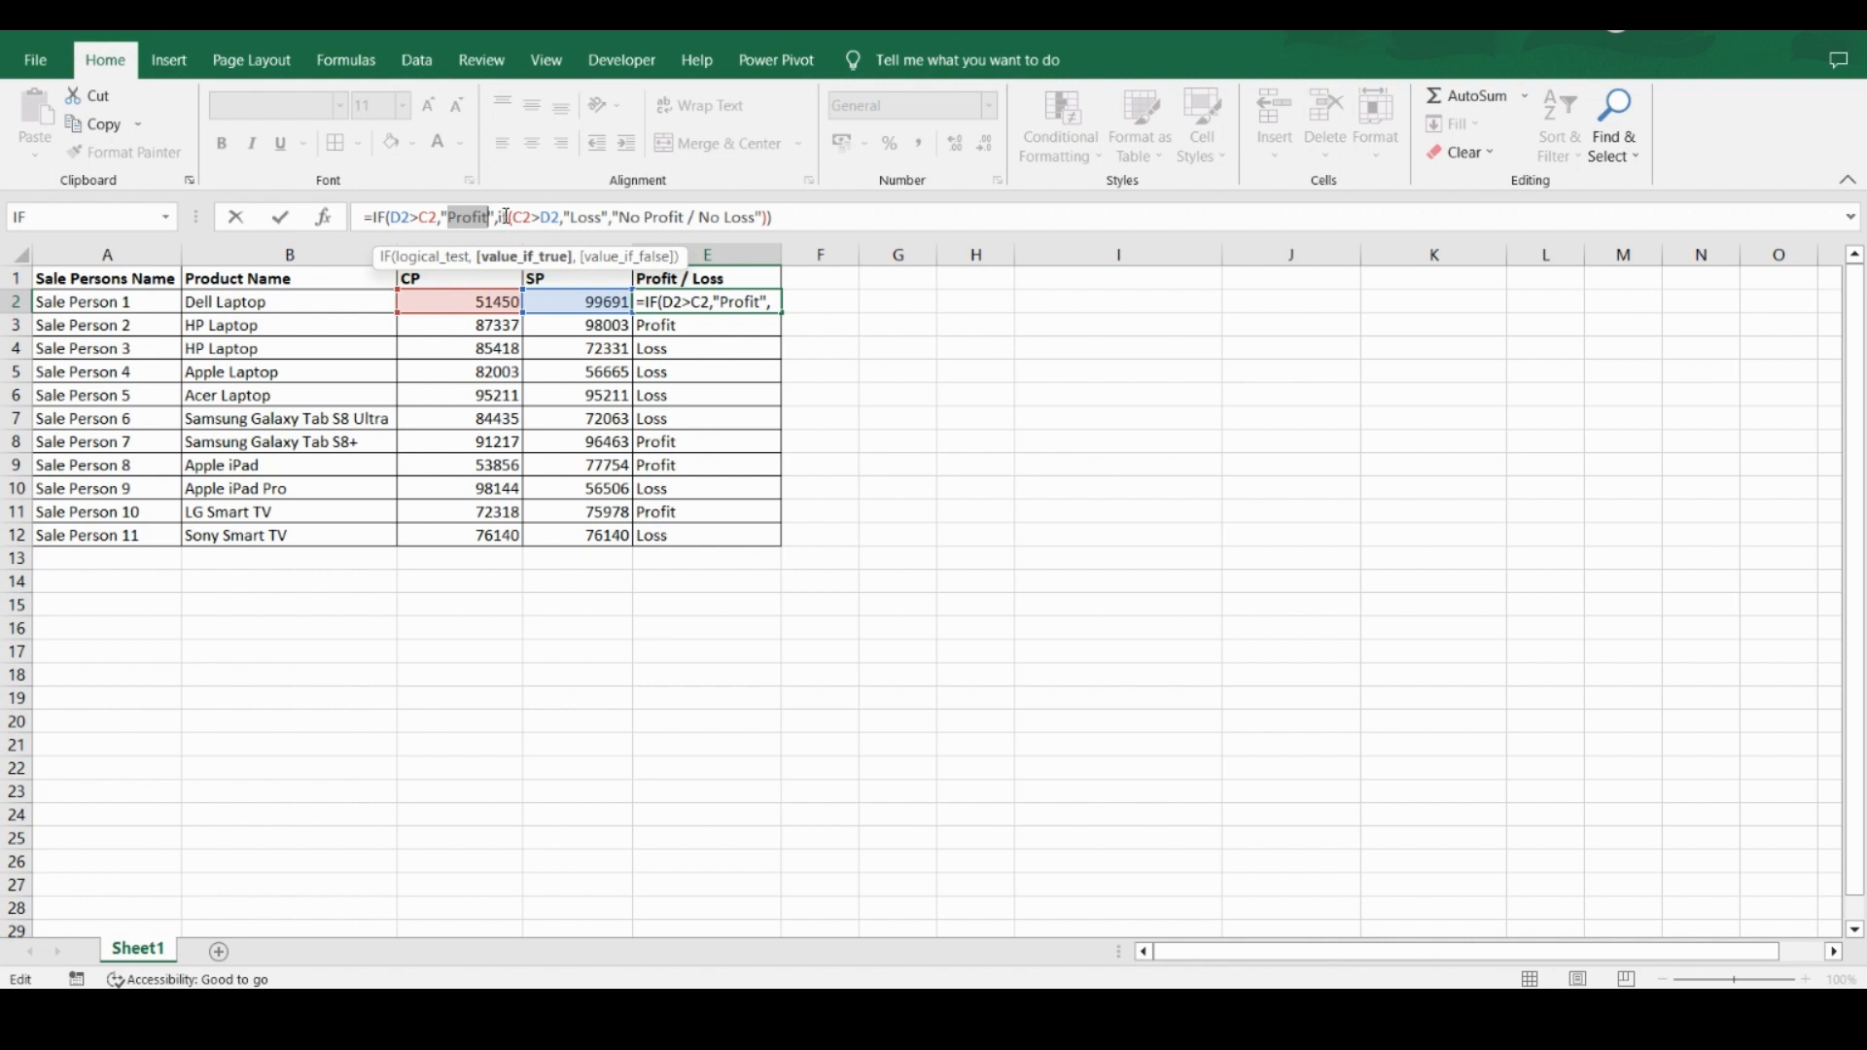
click(501, 217)
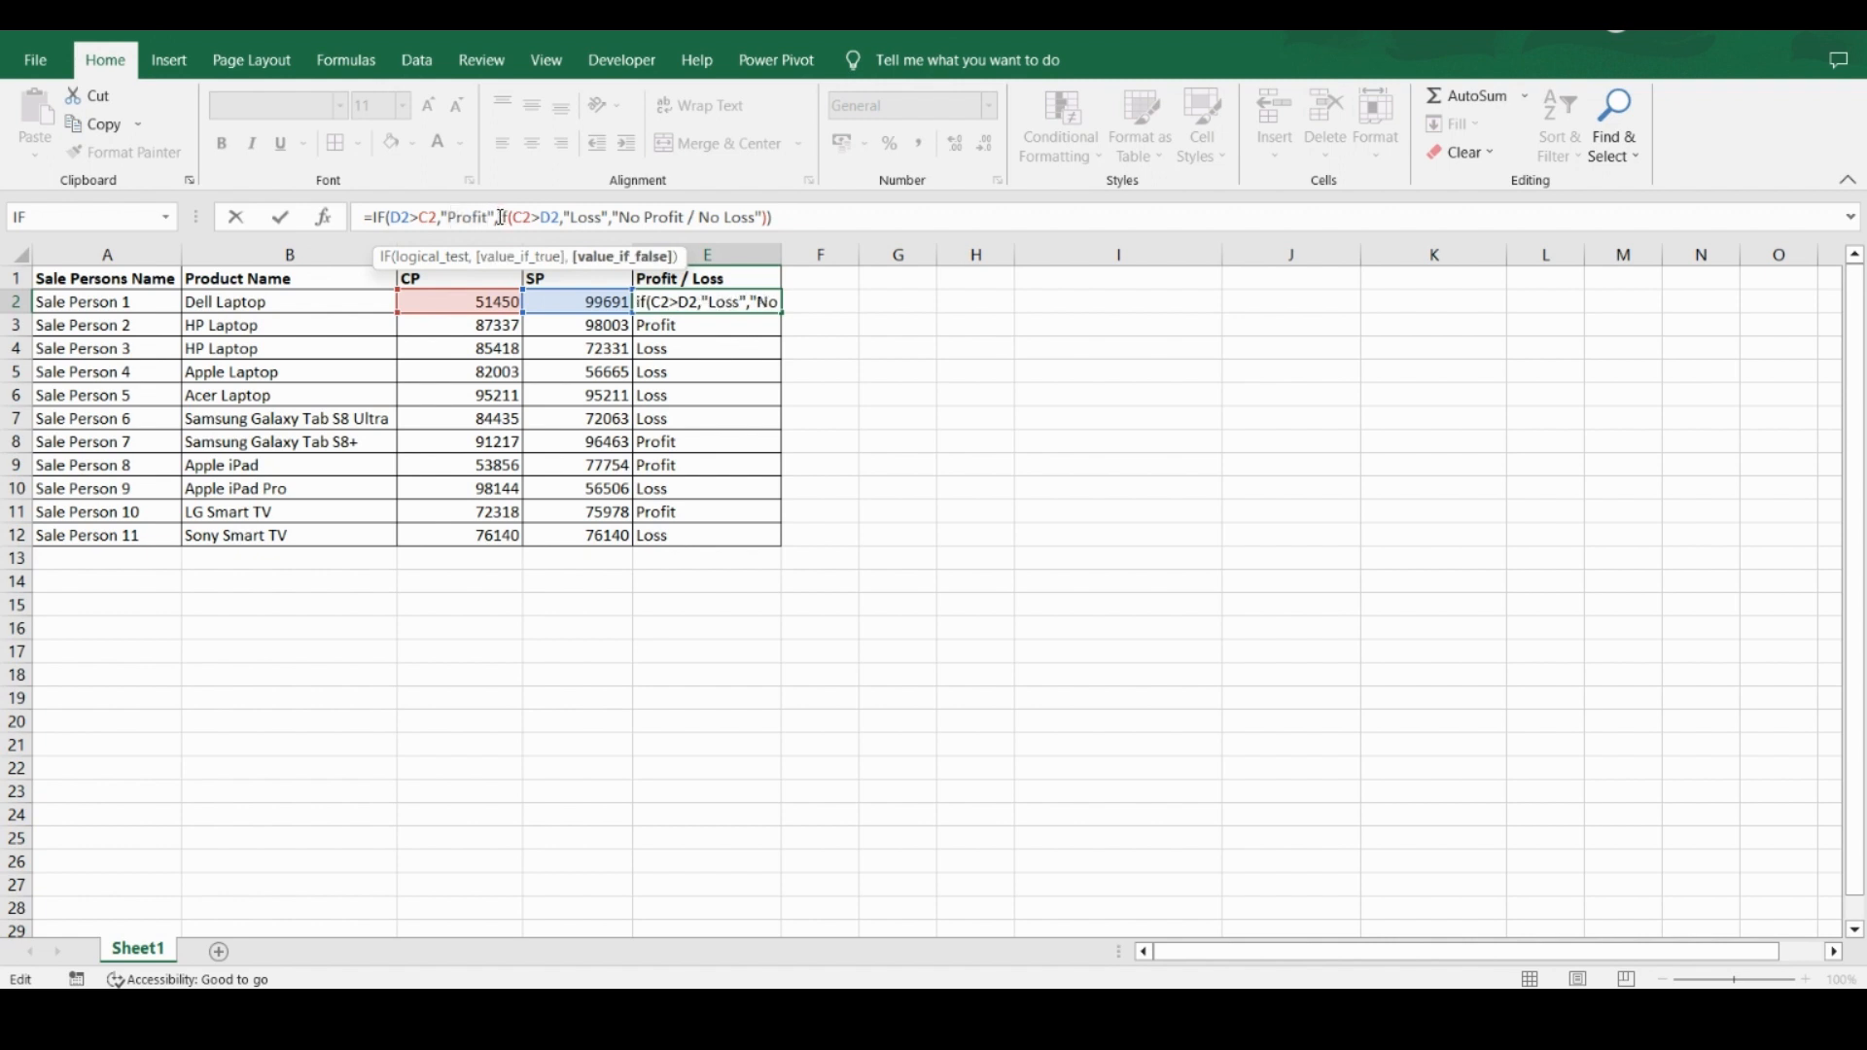
drag(501, 216, 789, 215)
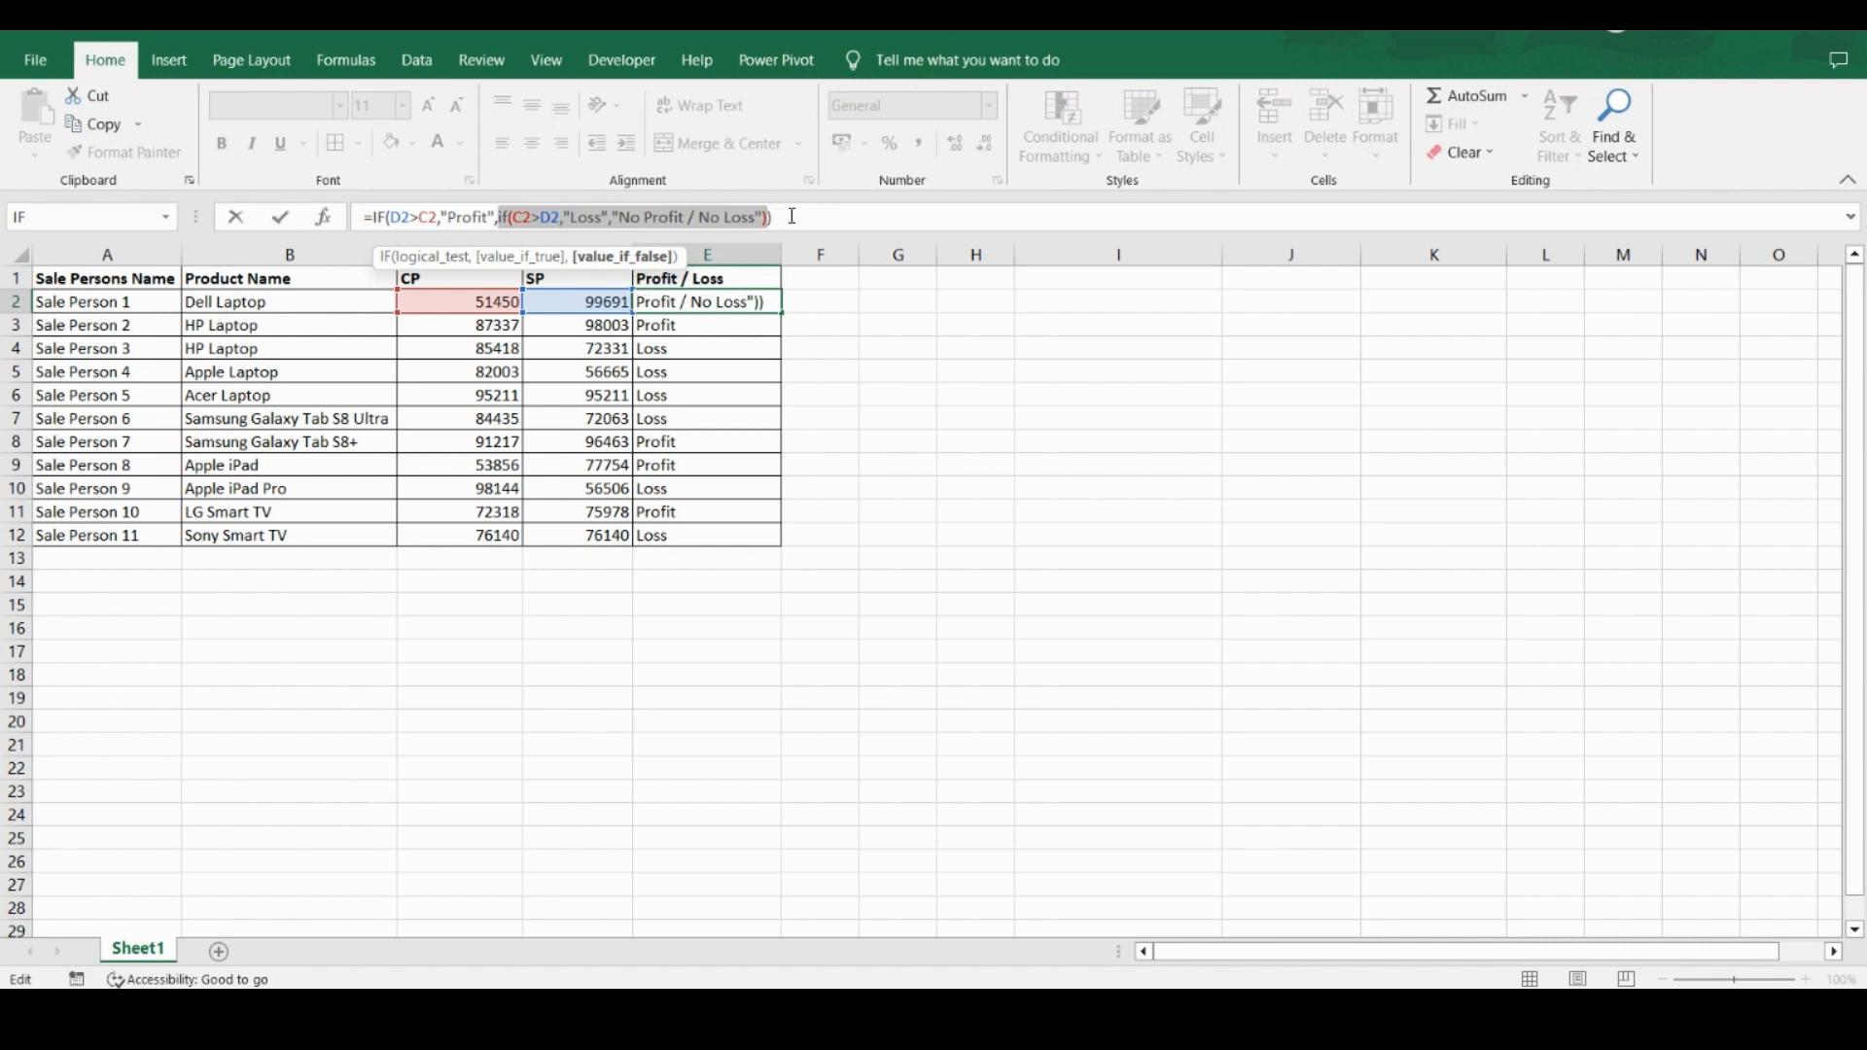
click(514, 217)
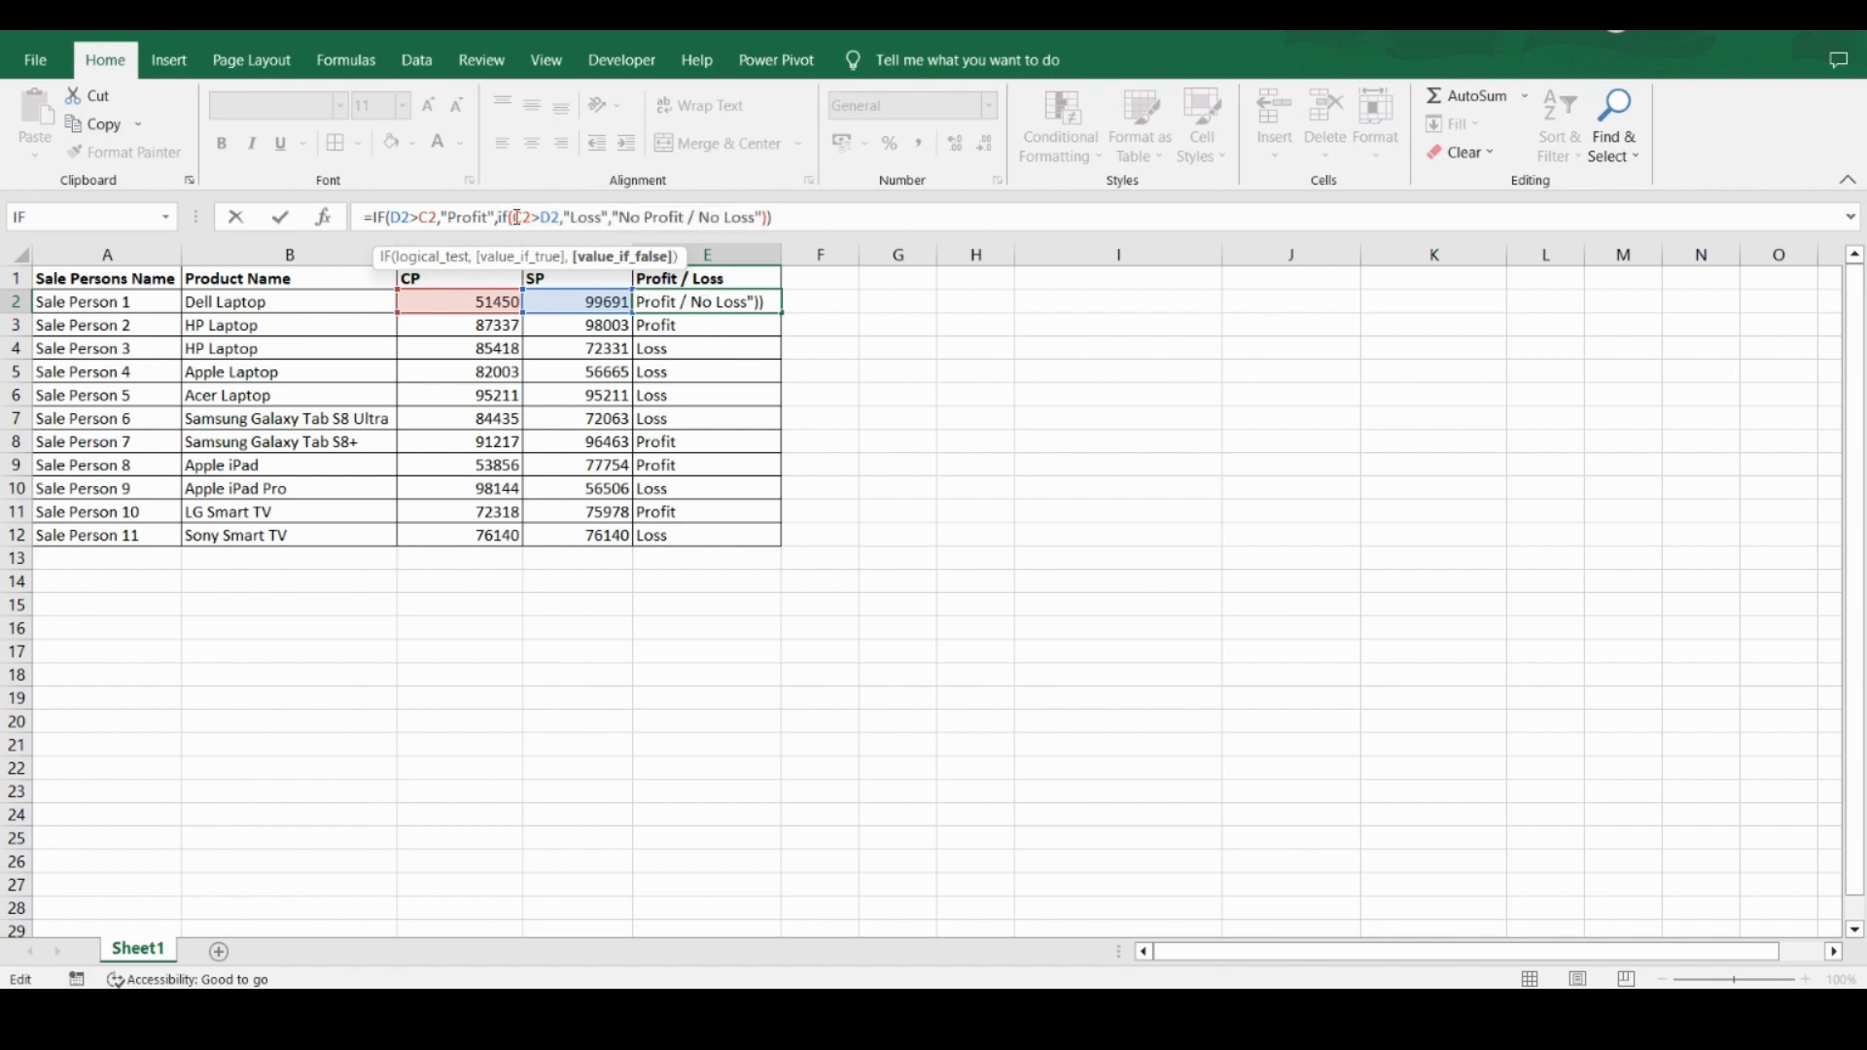
drag(522, 217, 653, 218)
drag(727, 215, 762, 215)
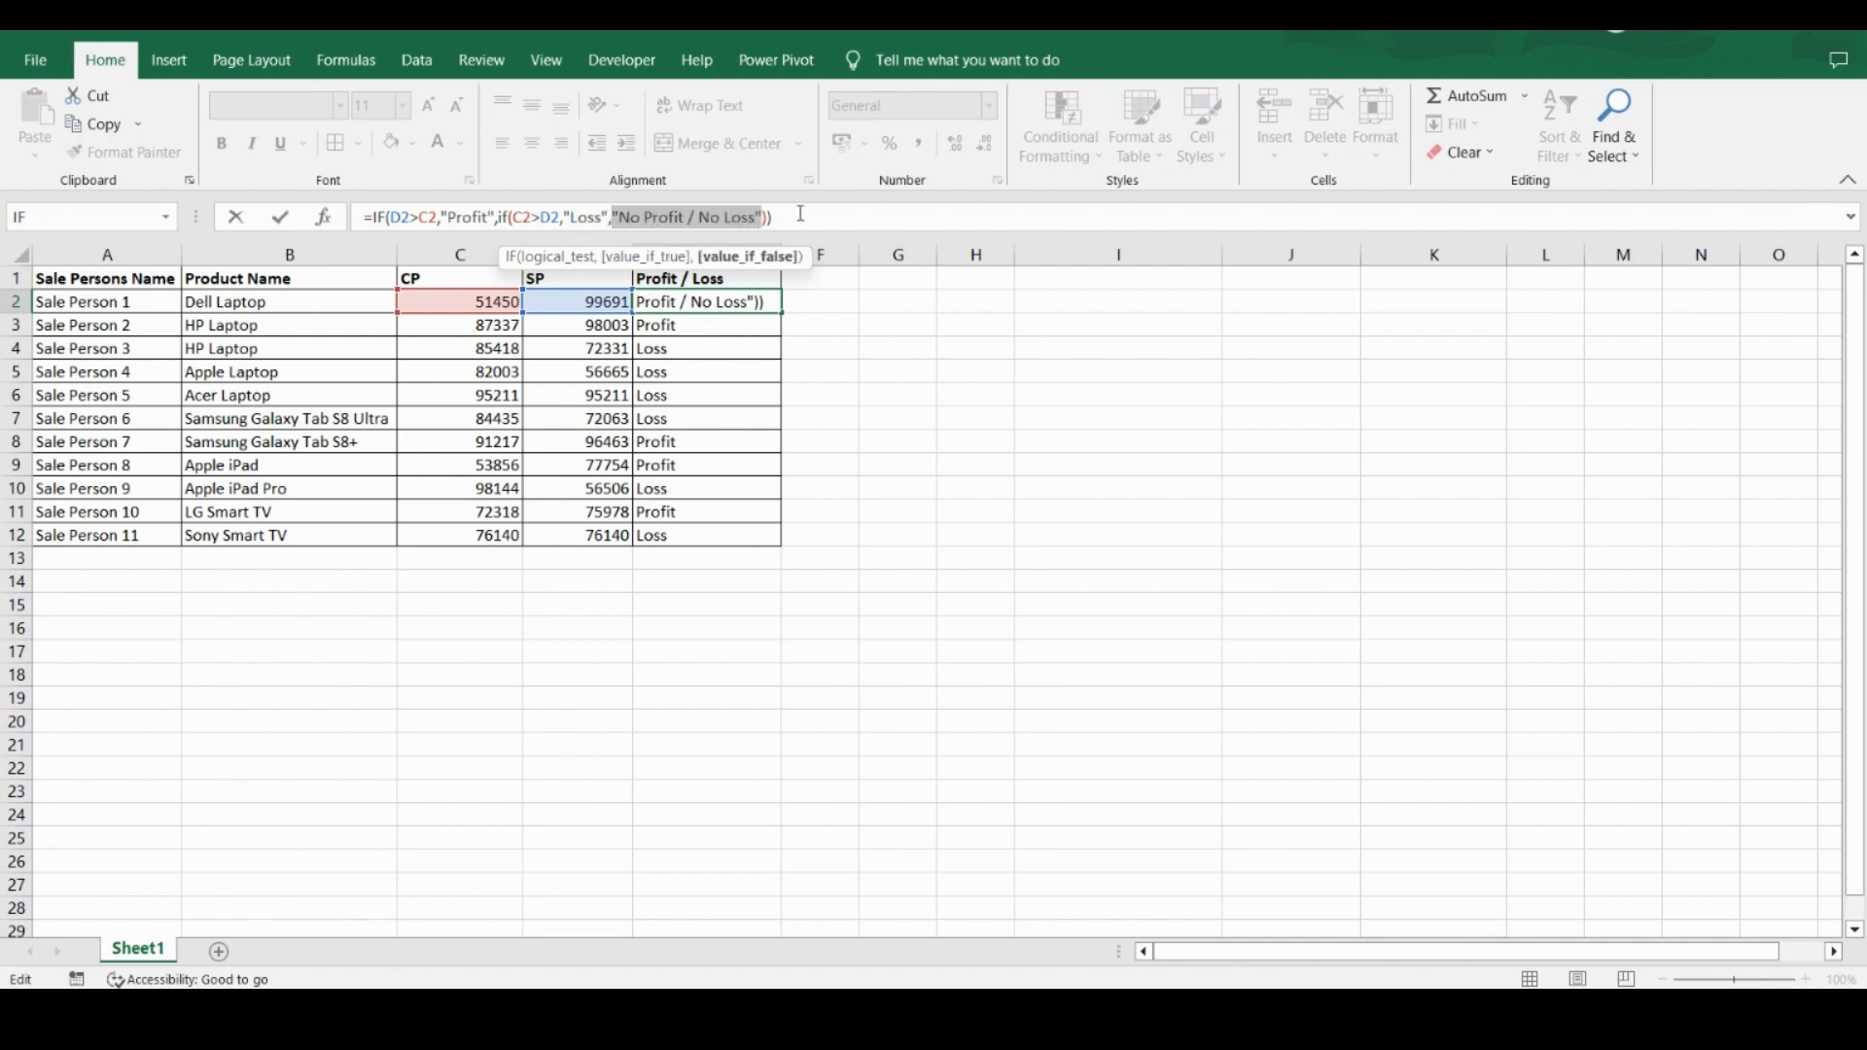
click(799, 214)
key(Return)
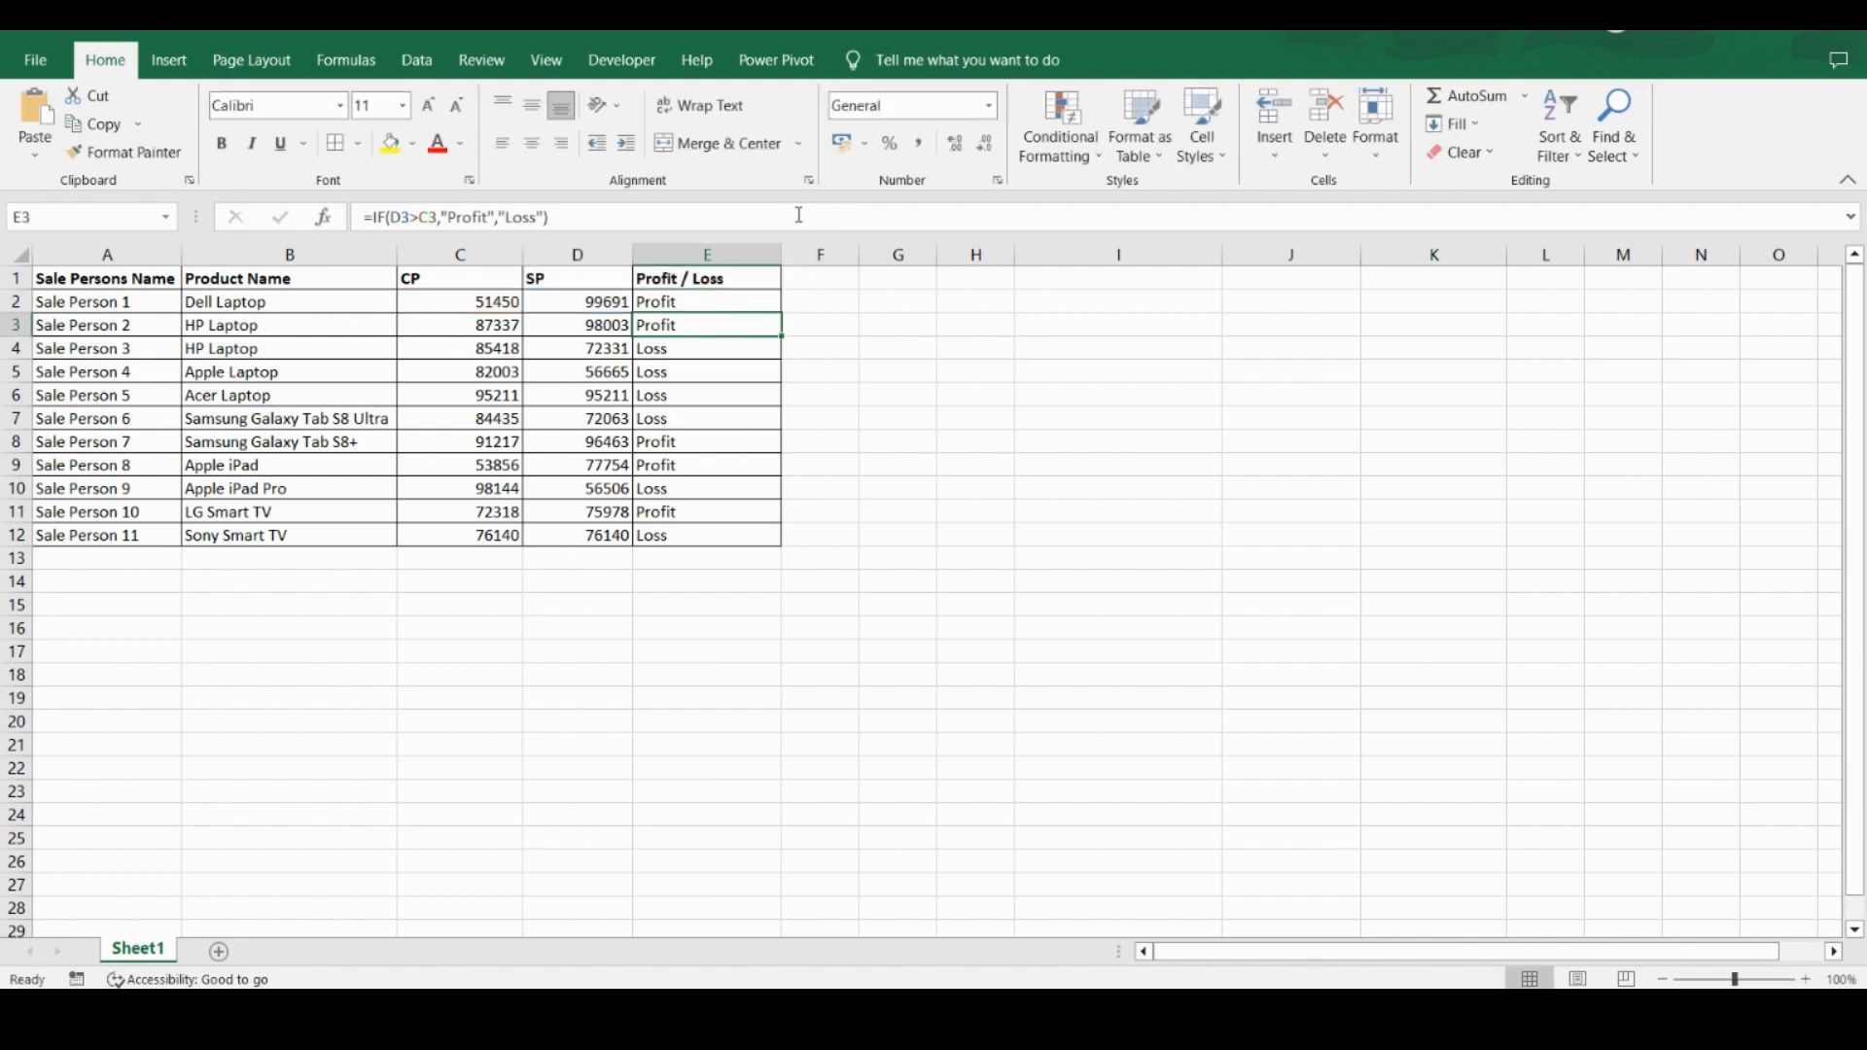
- Copy the nested IF formula from E2 into E3 through E12 of the Profit / Loss column
click(724, 302)
key(ctrl+c)
click(724, 316)
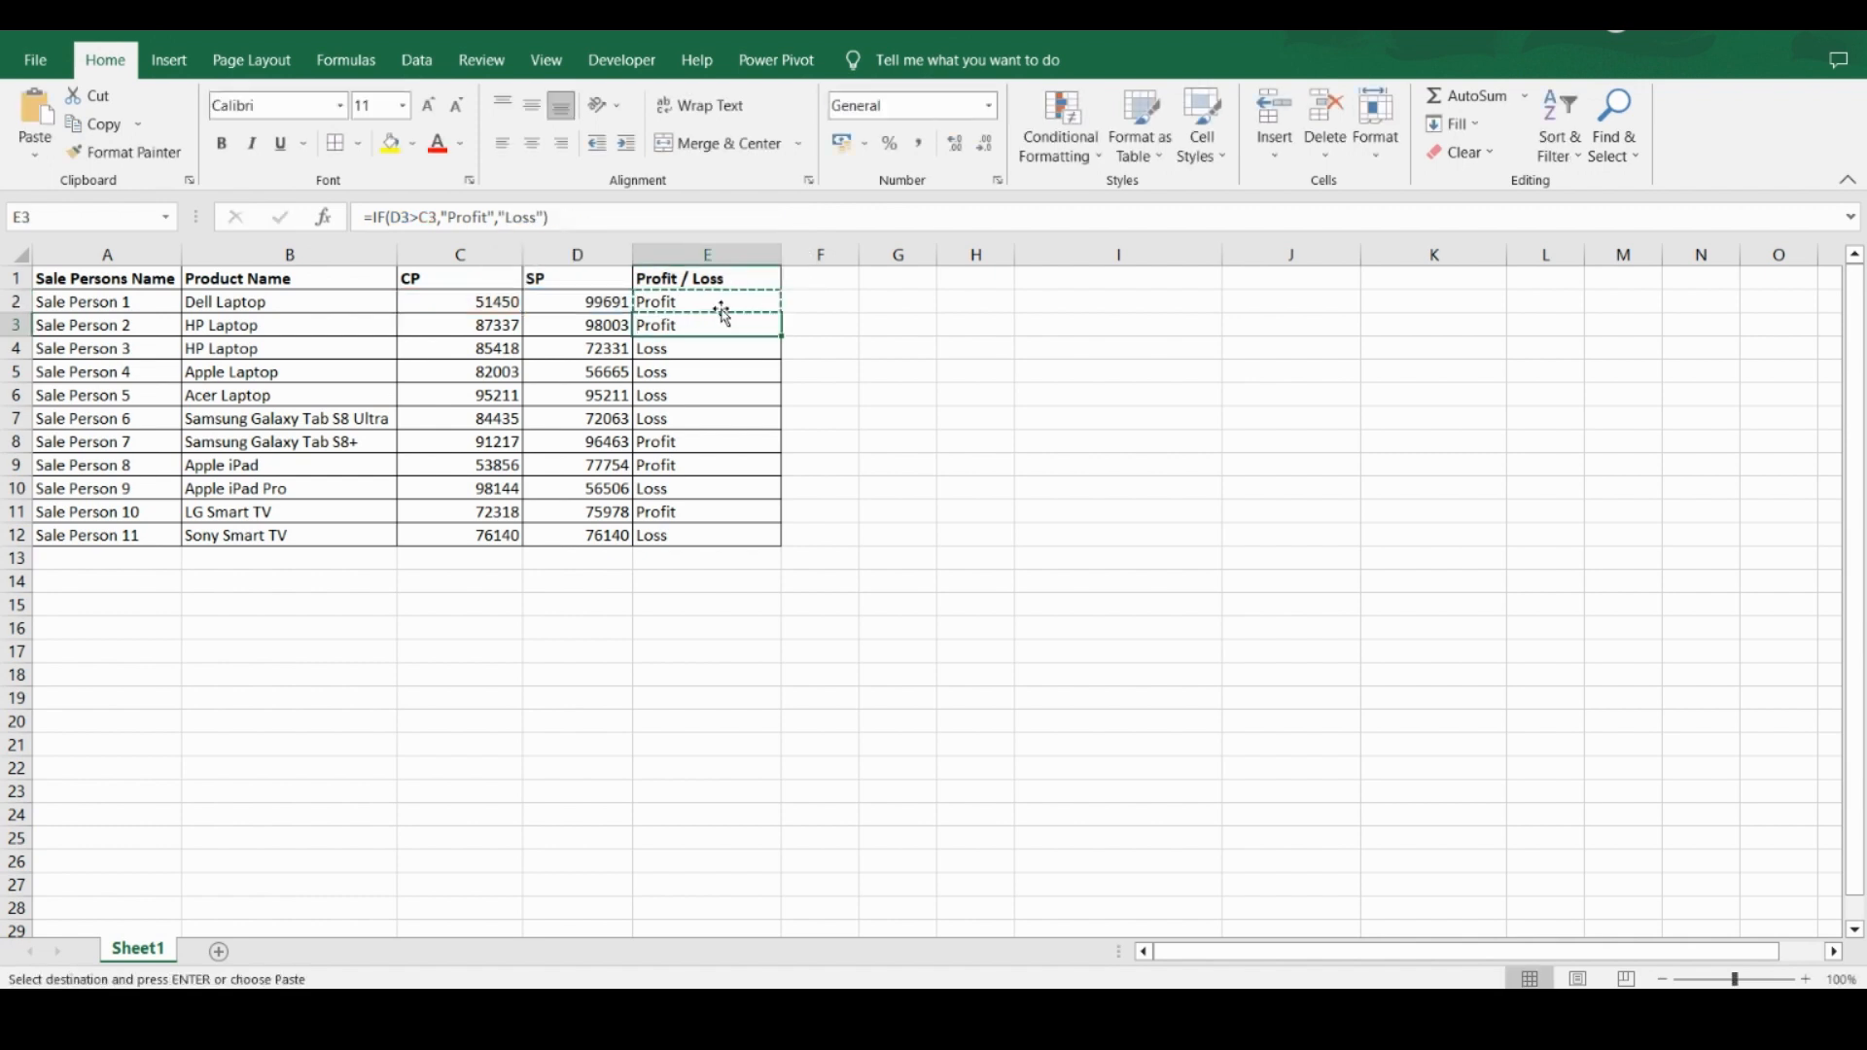
key(shift+Down)
key(shift+Down)
key(shift+Down)
key(shift+Down)
key(shift+Down)
key(shift+Down)
key(shift+Down)
key(shift+Down)
key(shift+Down)
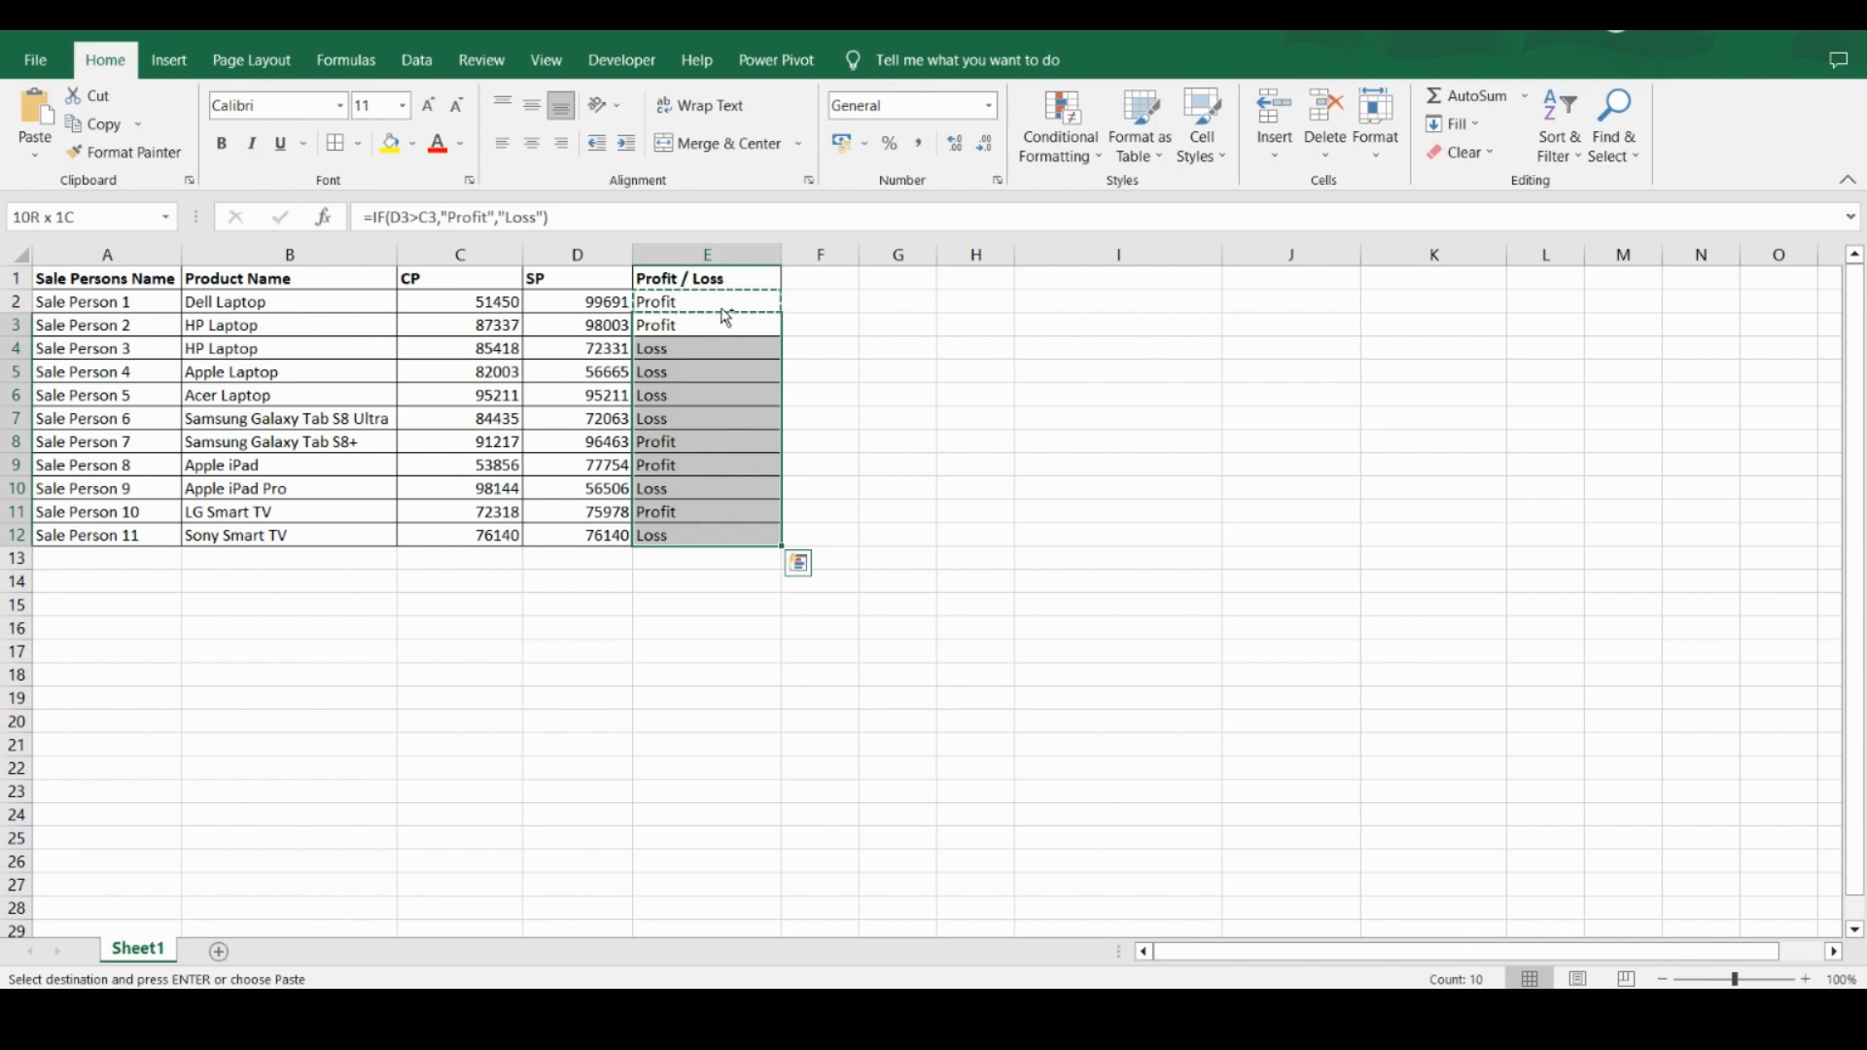
key(ctrl+v)
key(Escape)
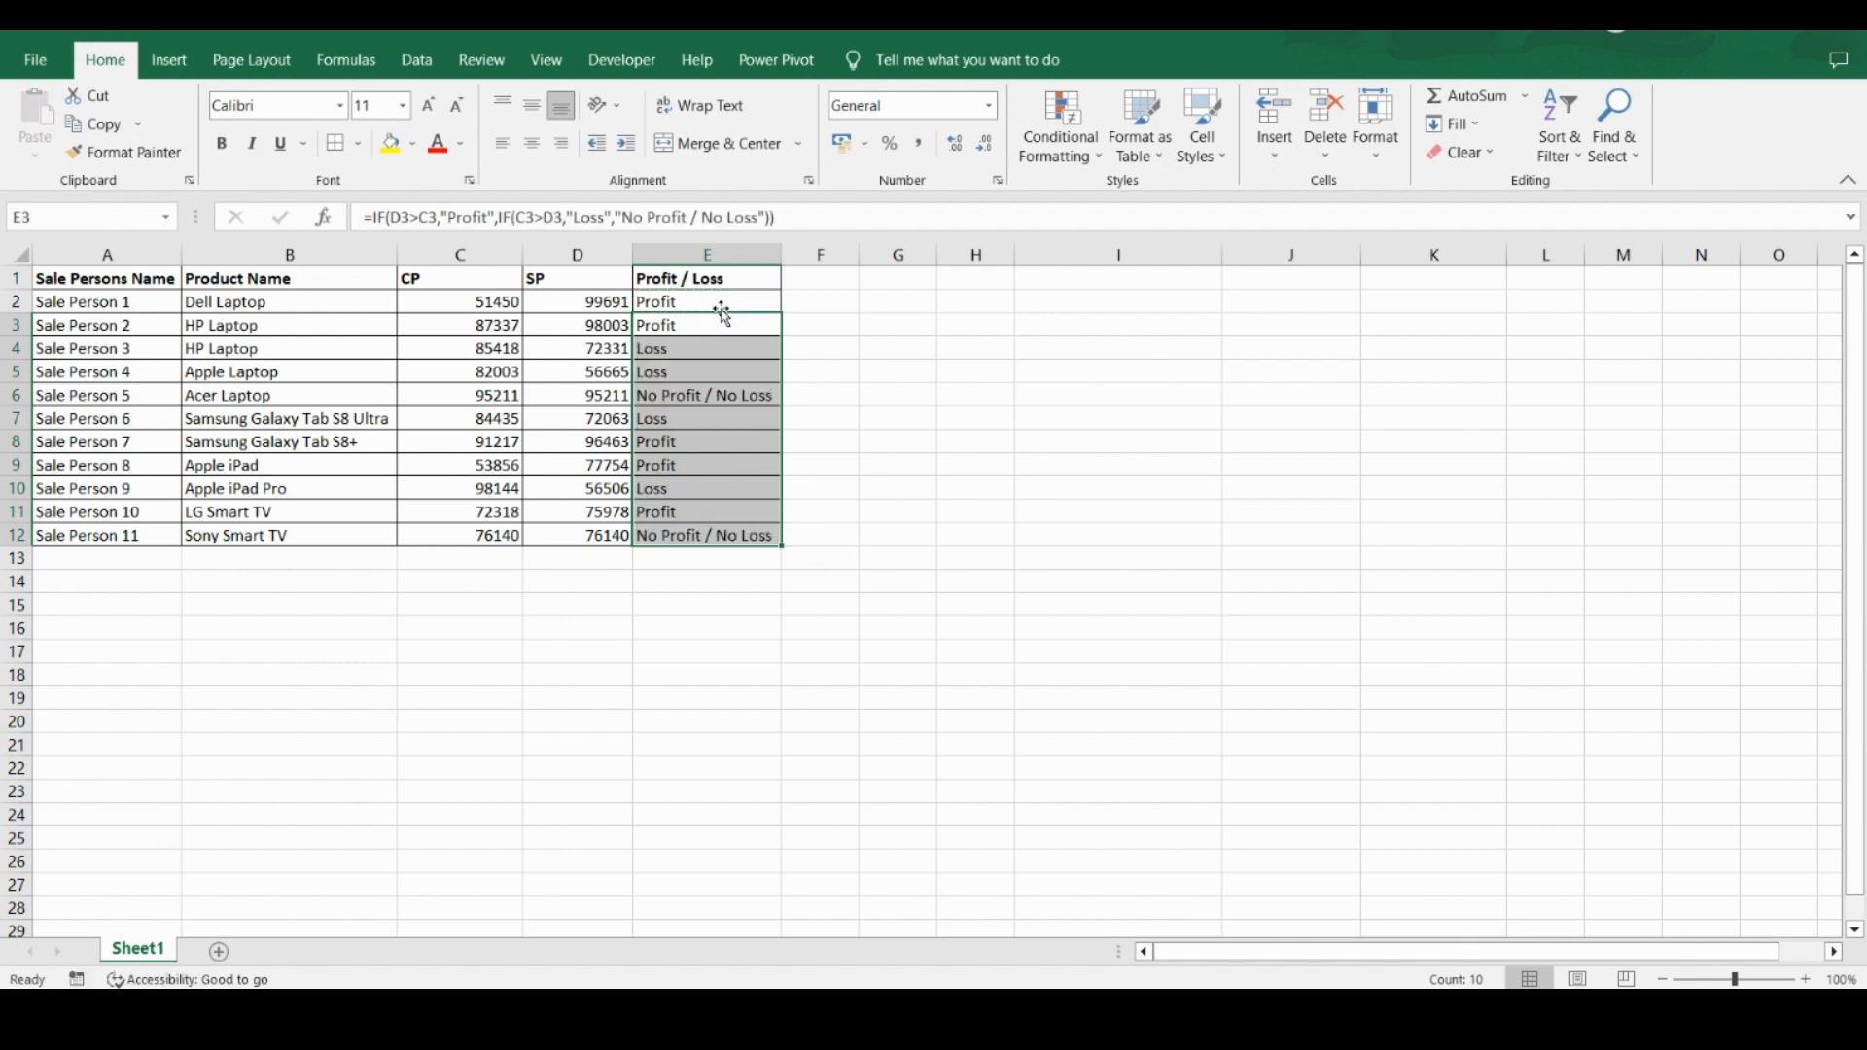
- Examine the CP, SP and Profit / Loss cells for Sale Person 1, Sale Person 3 and Sale Person 5 to check the nested IF
click(721, 308)
key(Left)
key(Left)
key(Right)
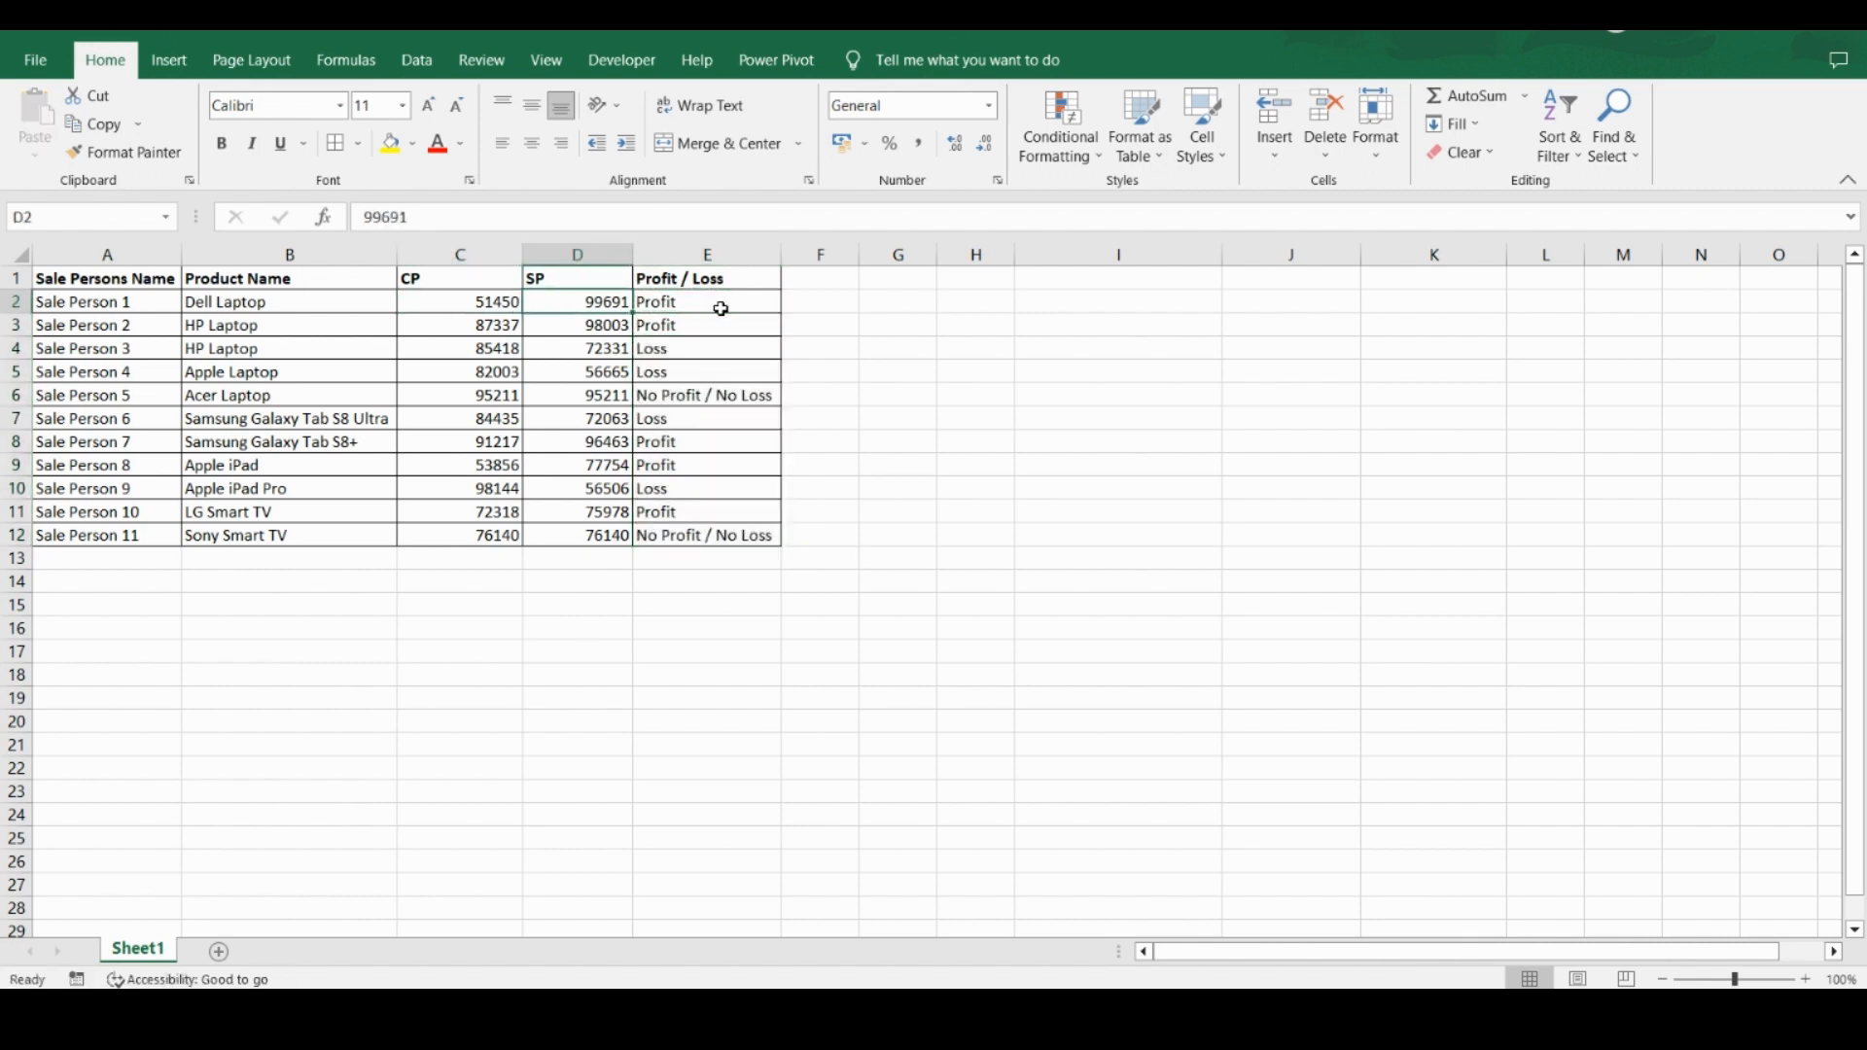
key(Left)
key(Right)
key(Right)
key(Down)
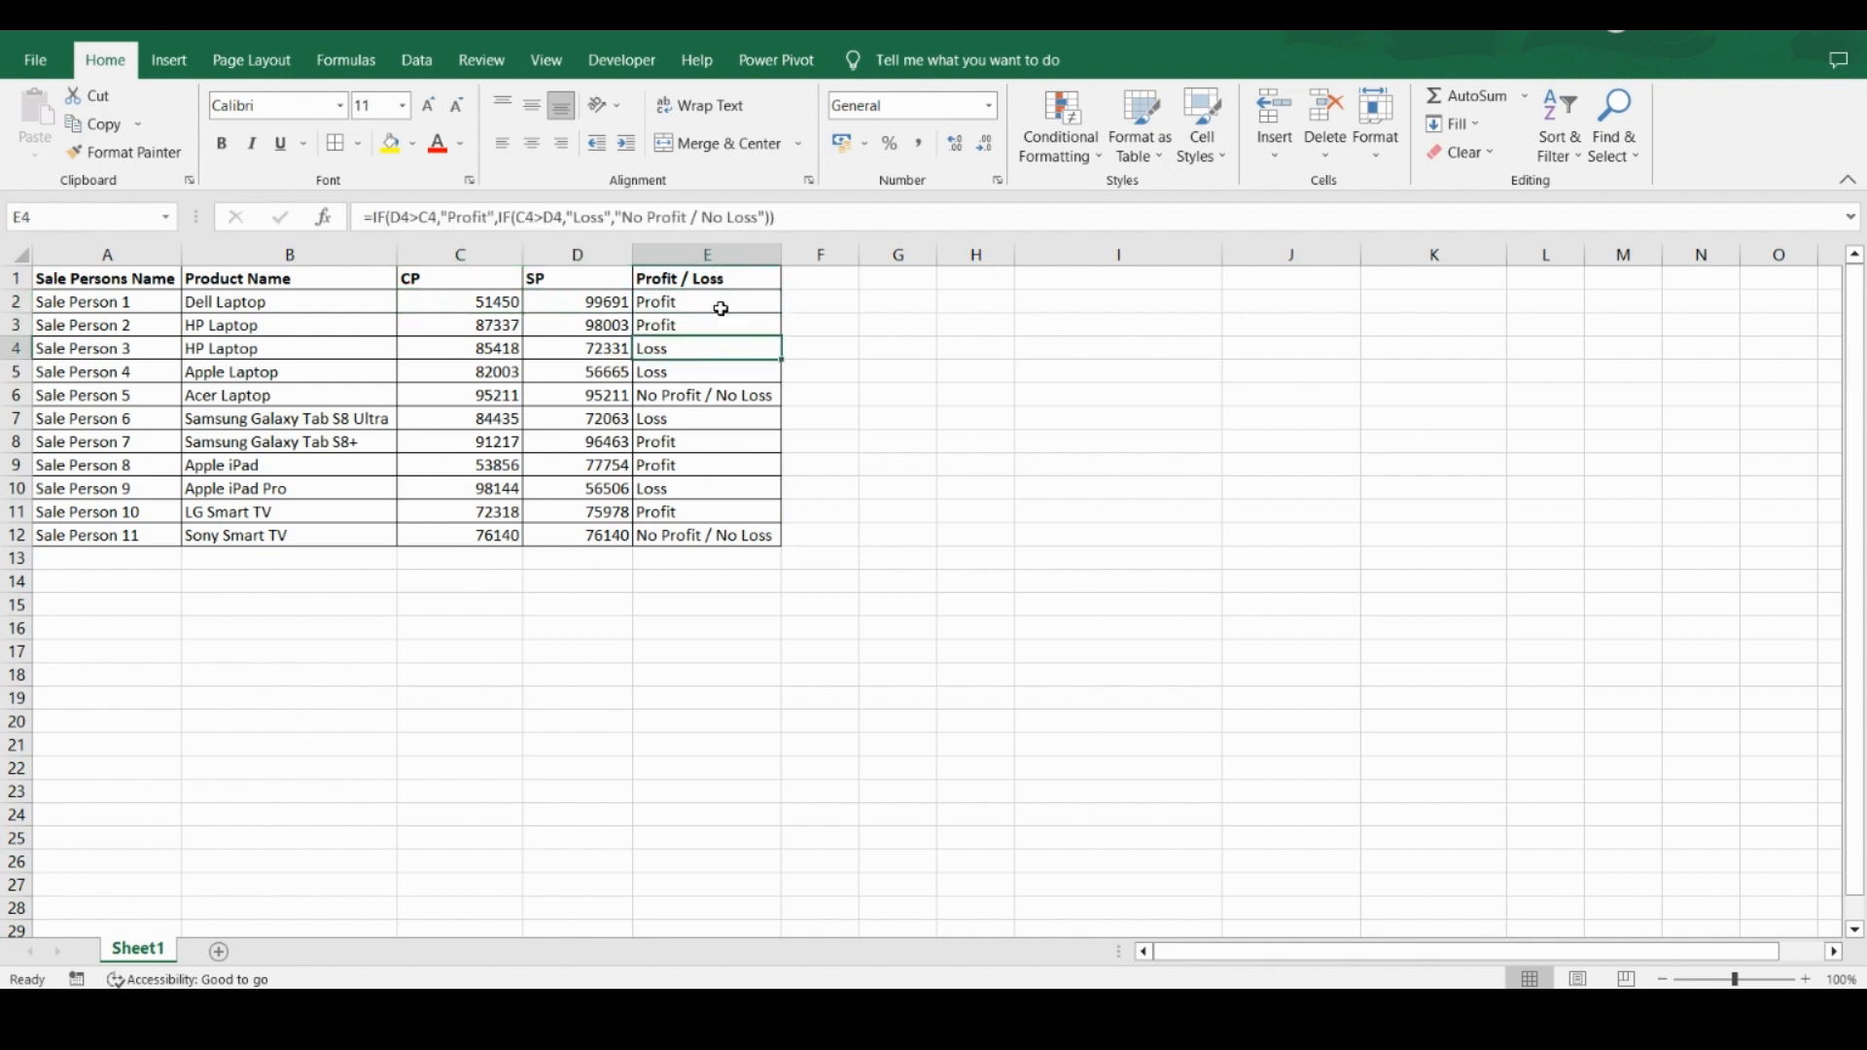
key(Down)
key(Left)
key(Left)
key(Right)
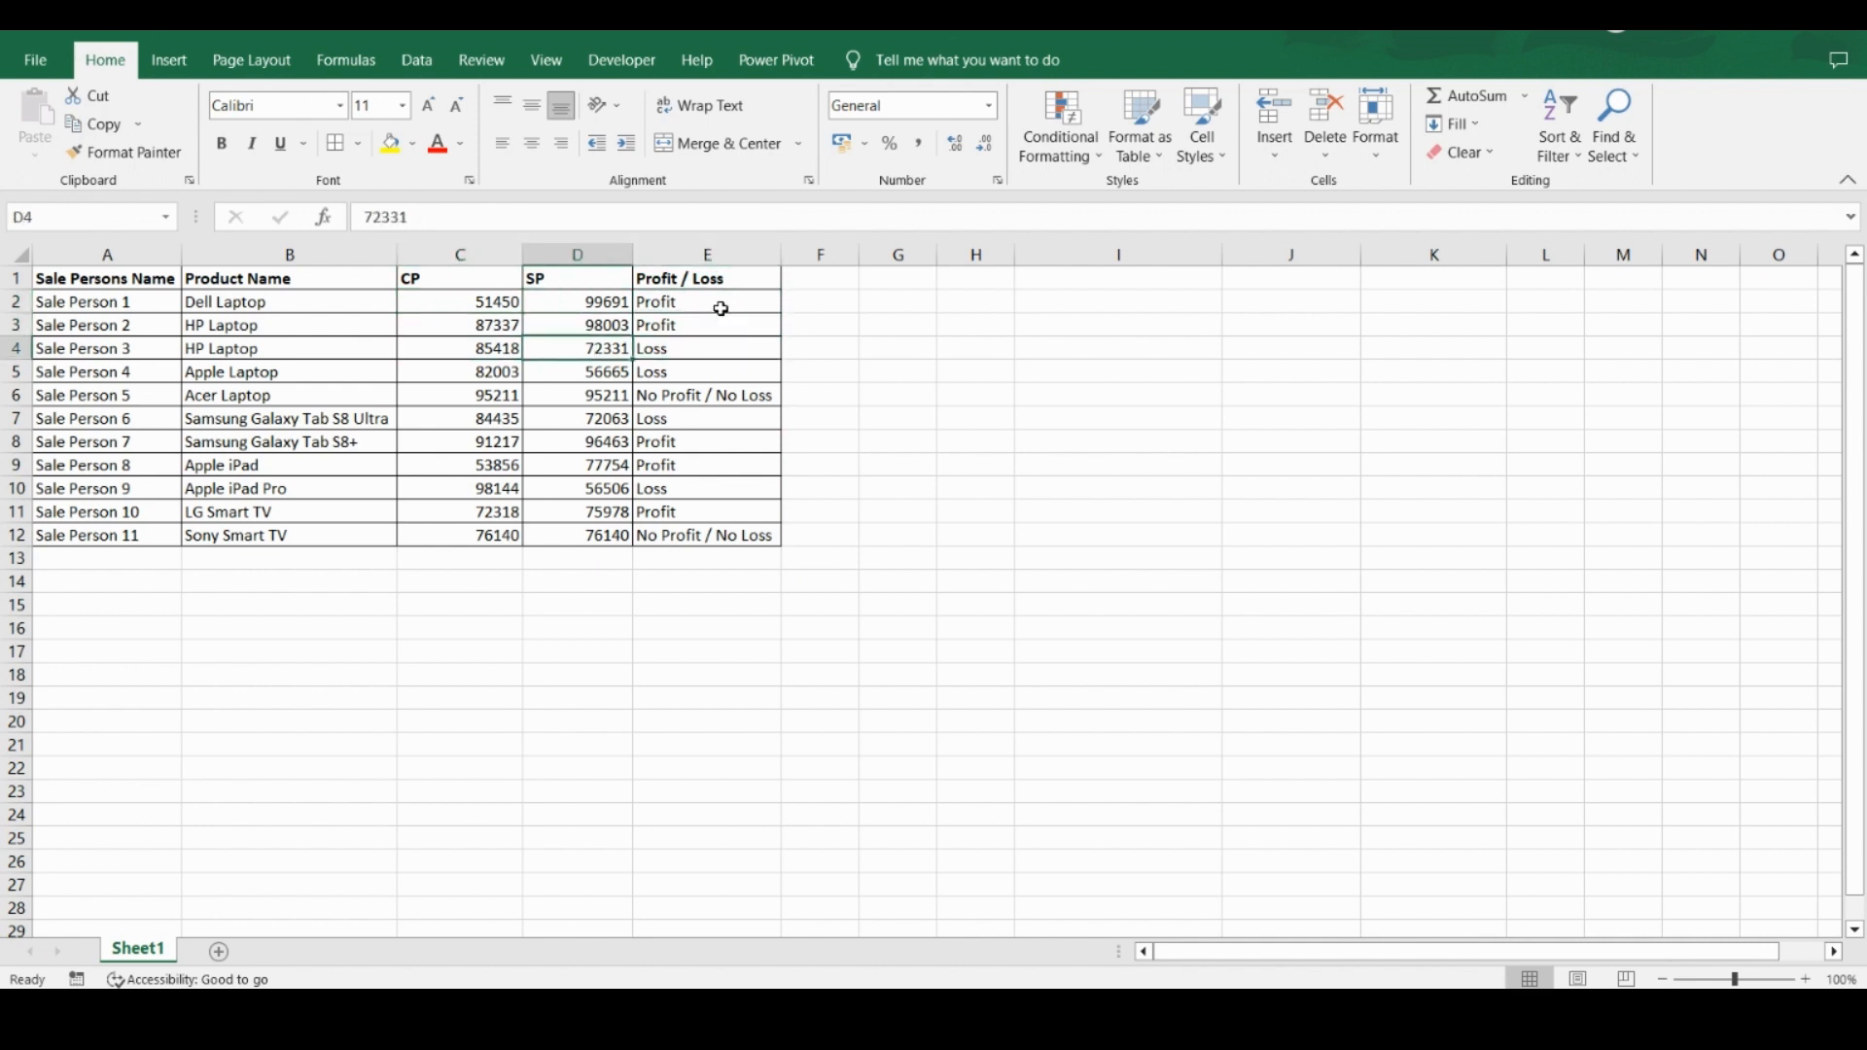
key(Right)
key(Down)
key(Down)
key(Left)
key(Left)
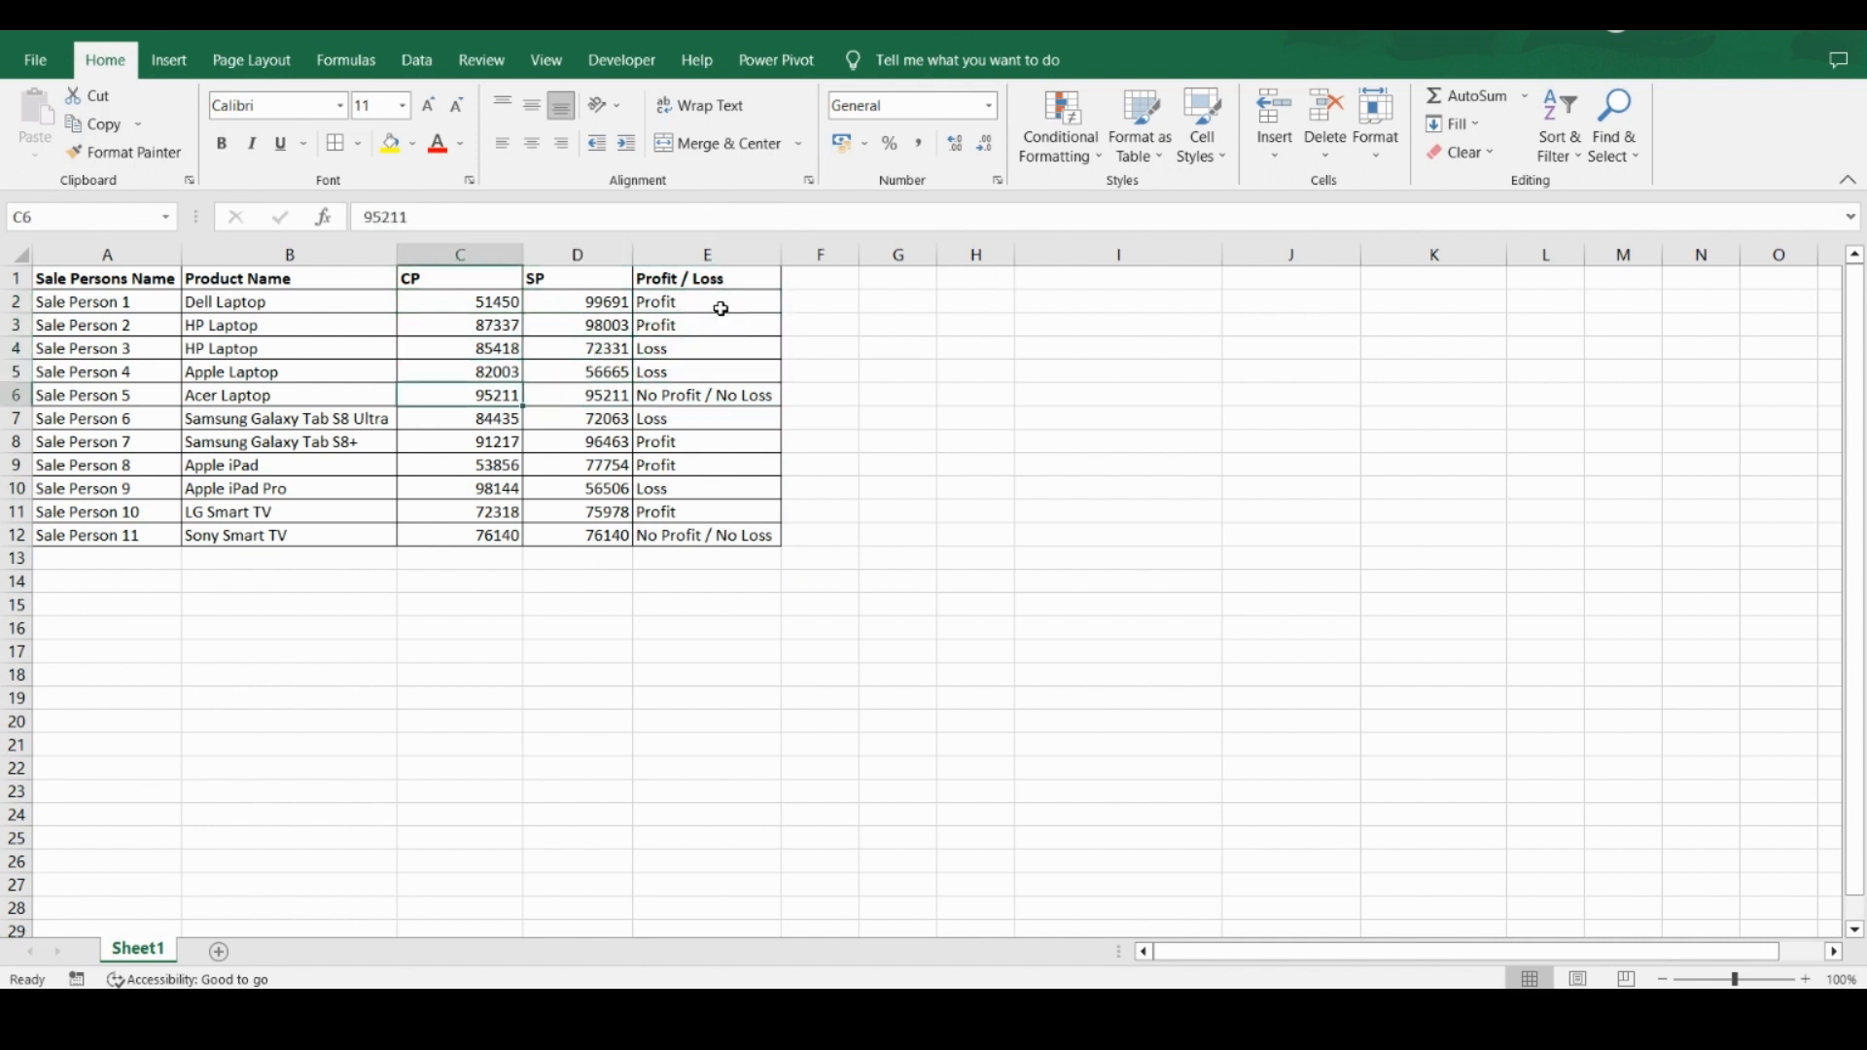
key(Right)
key(Right)
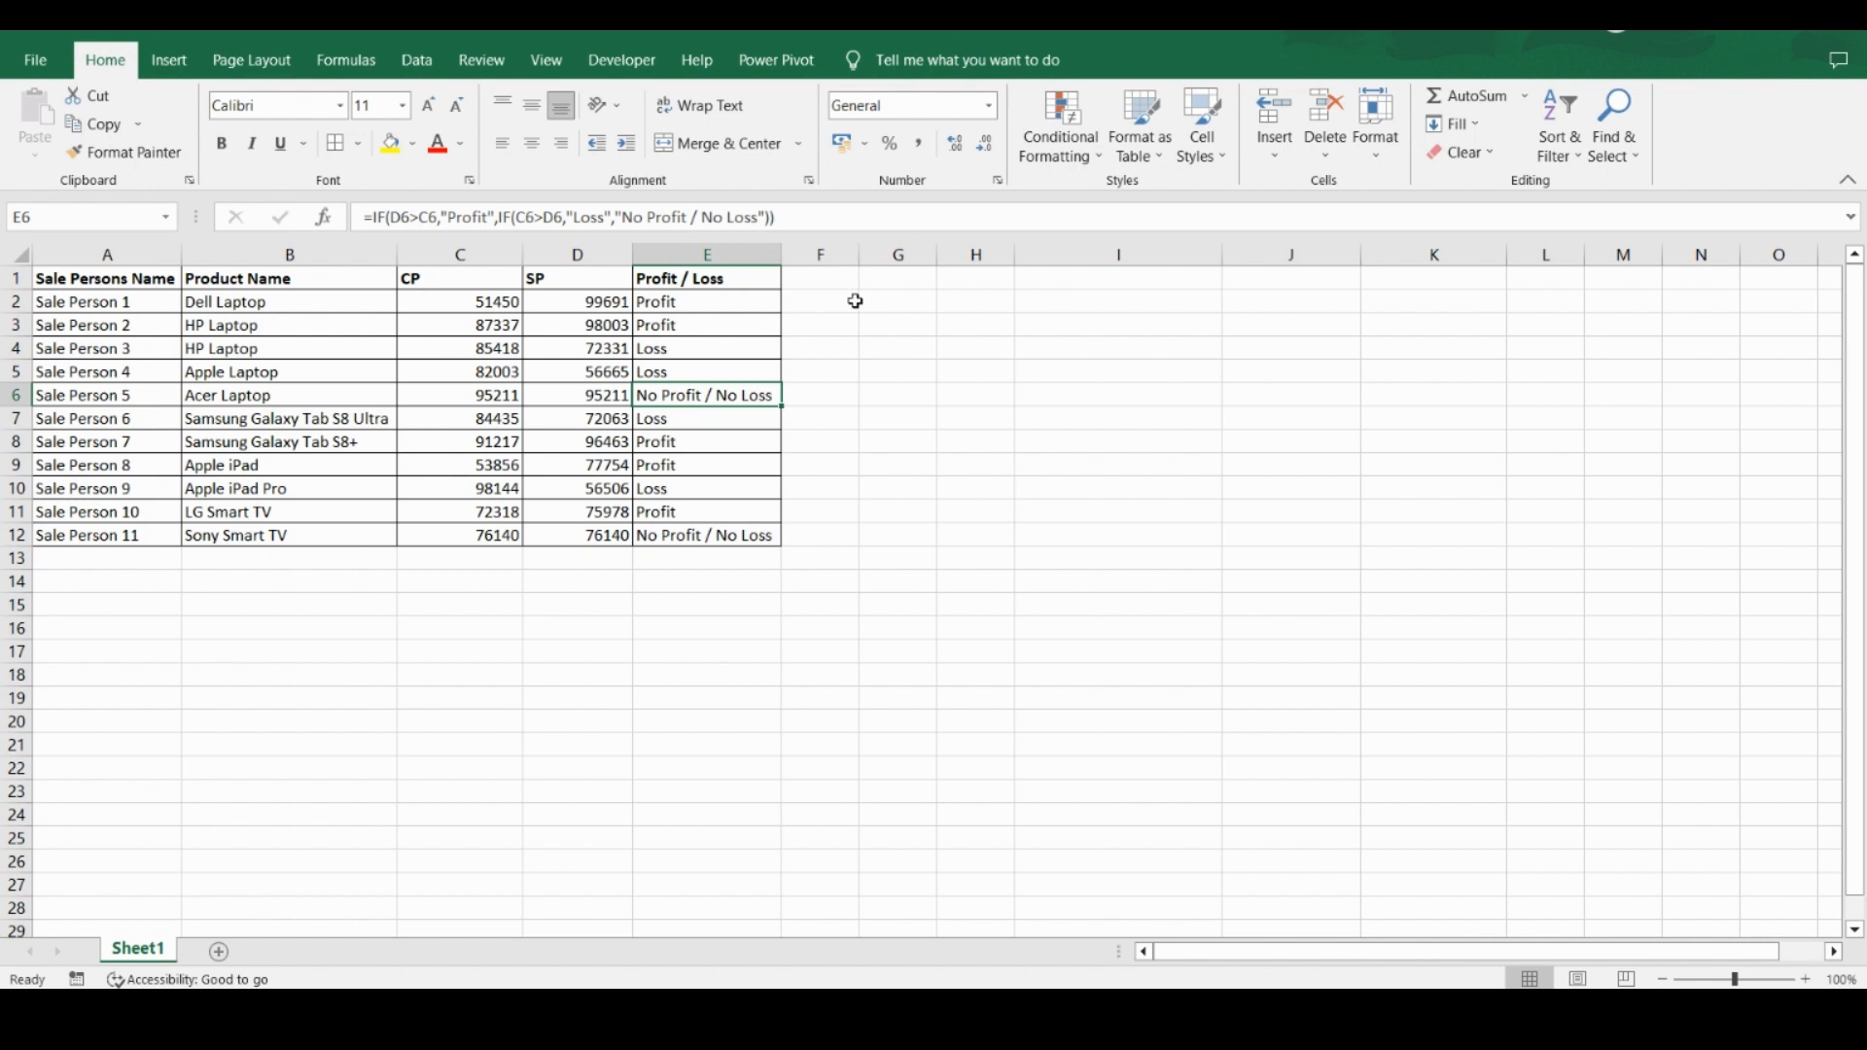
click(826, 299)
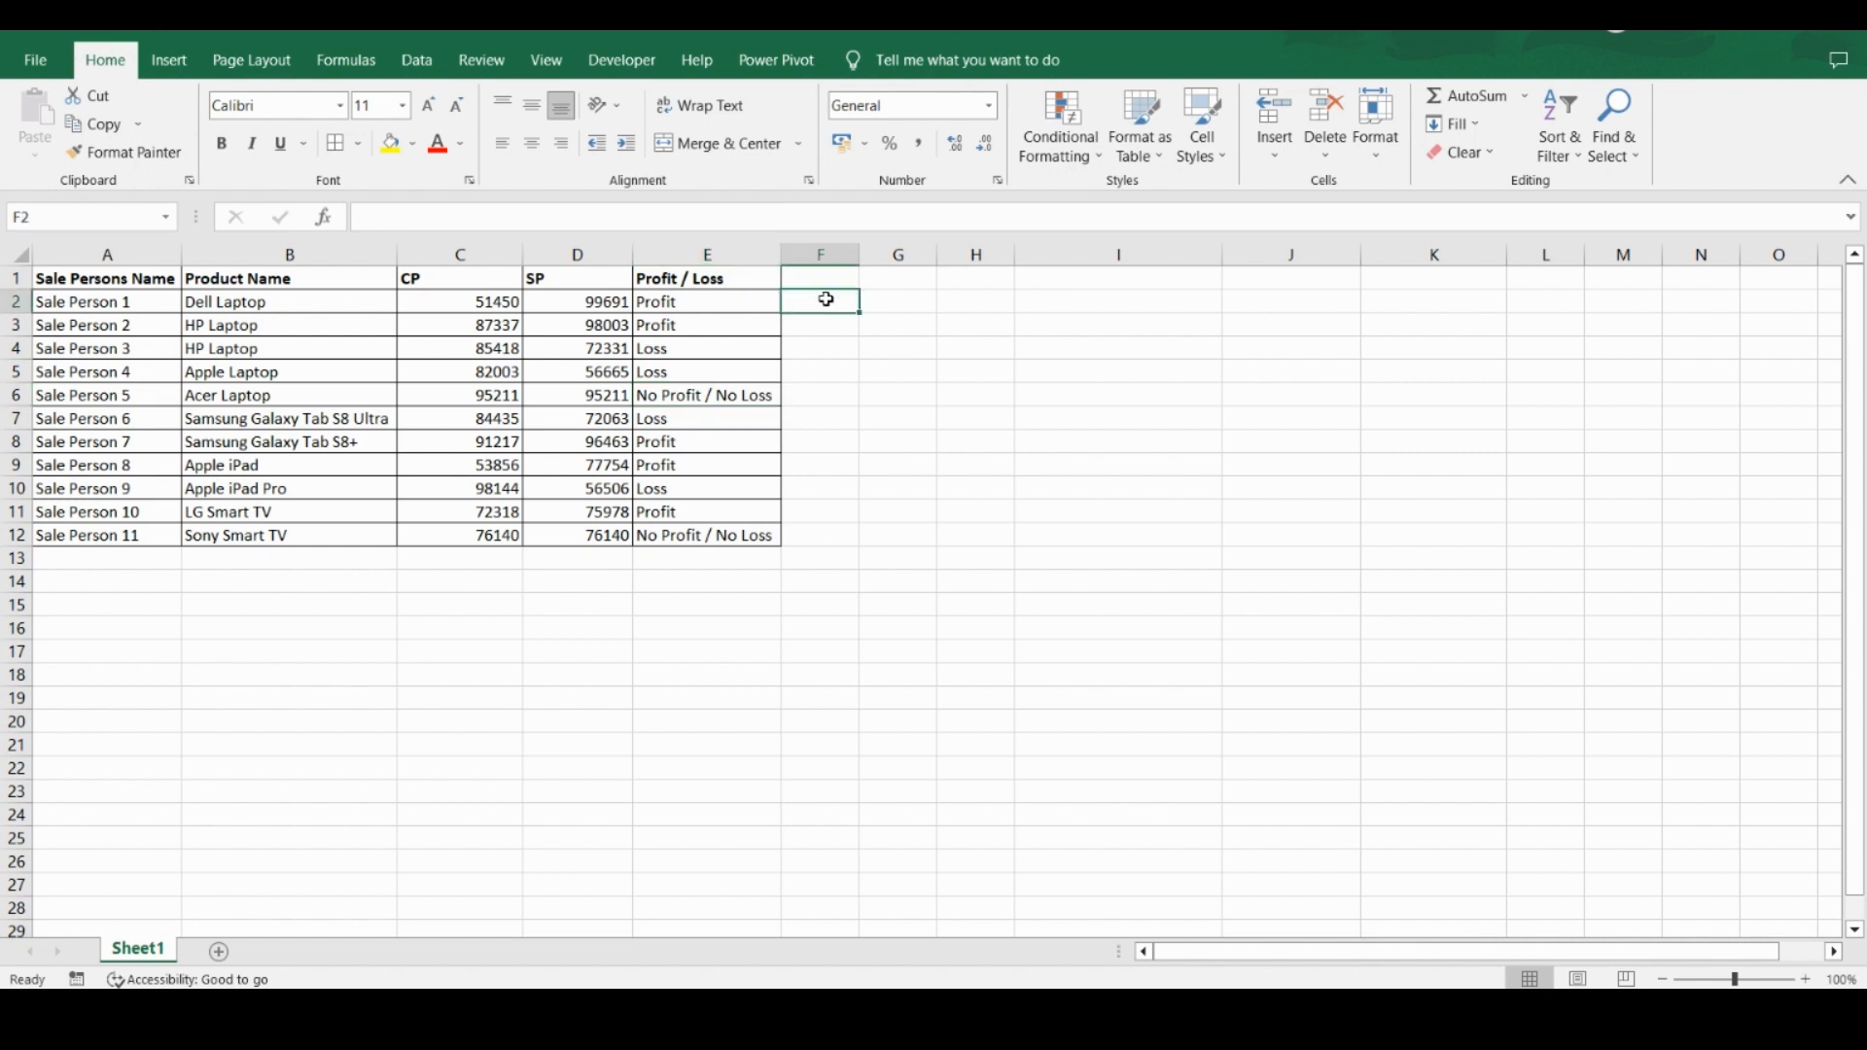